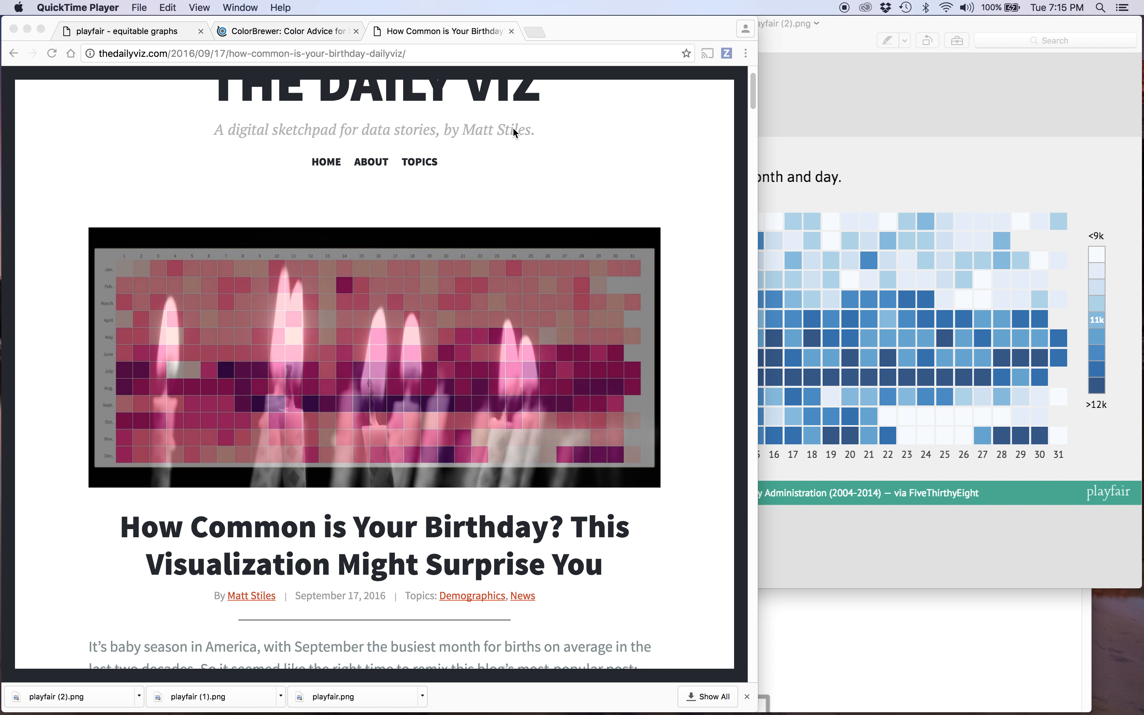
# Step: Examine the birthday heatmap in the Daily Viz article, then its recreated blue version in Preview
pyautogui.scroll(-10, 465, 357)
pyautogui.scroll(-7, 465, 358)
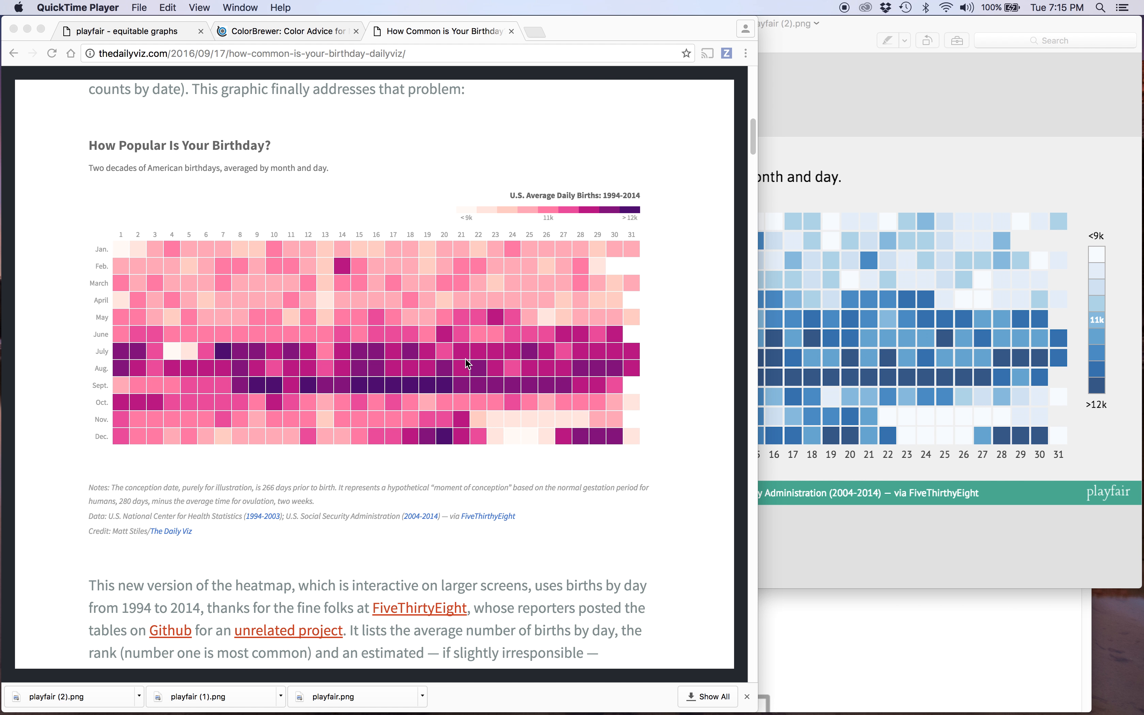
pyautogui.scroll(2, 465, 358)
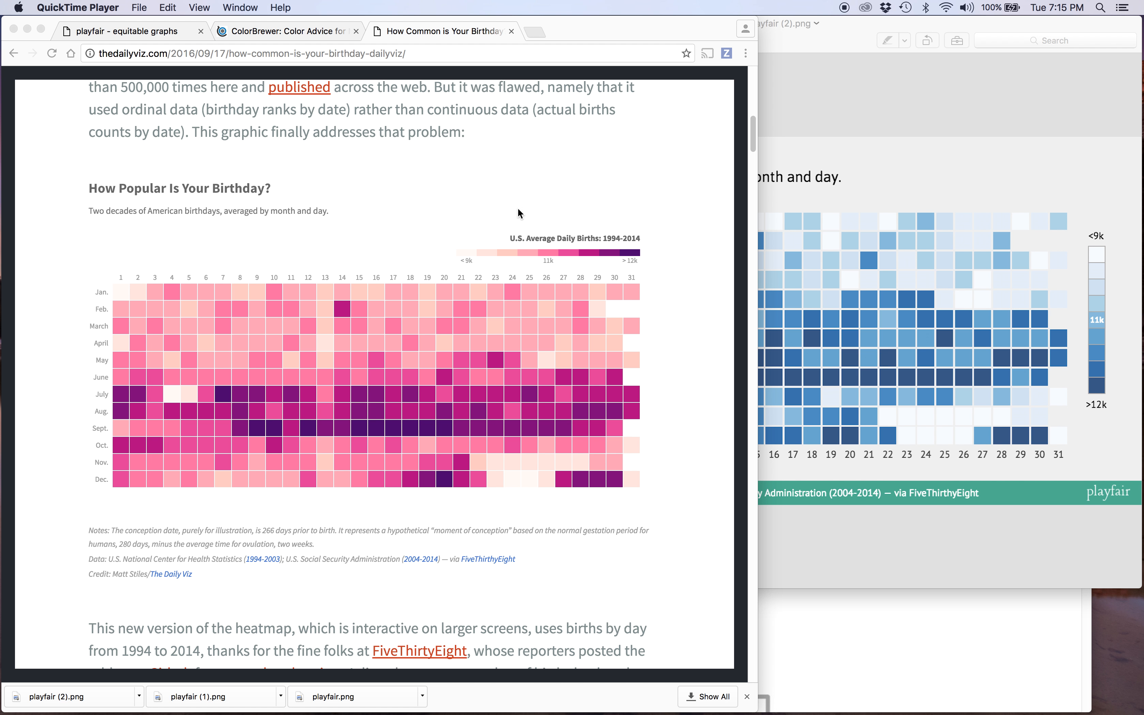
pyautogui.scroll(-3, 646, 478)
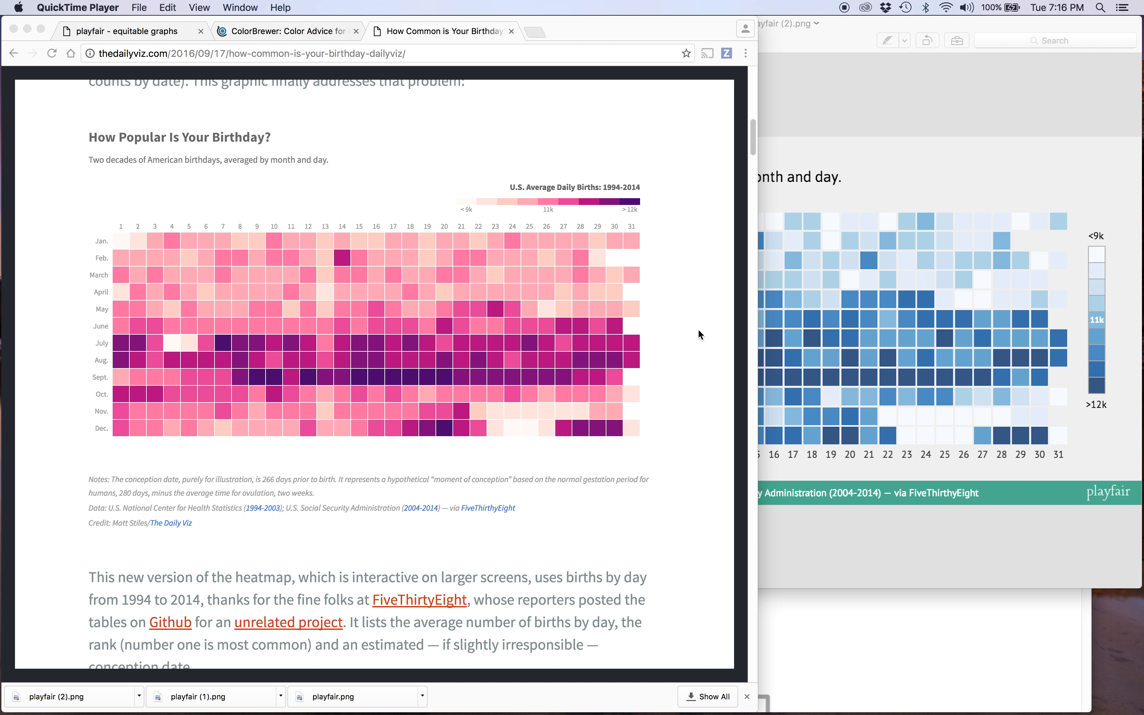
pyautogui.click(826, 248)
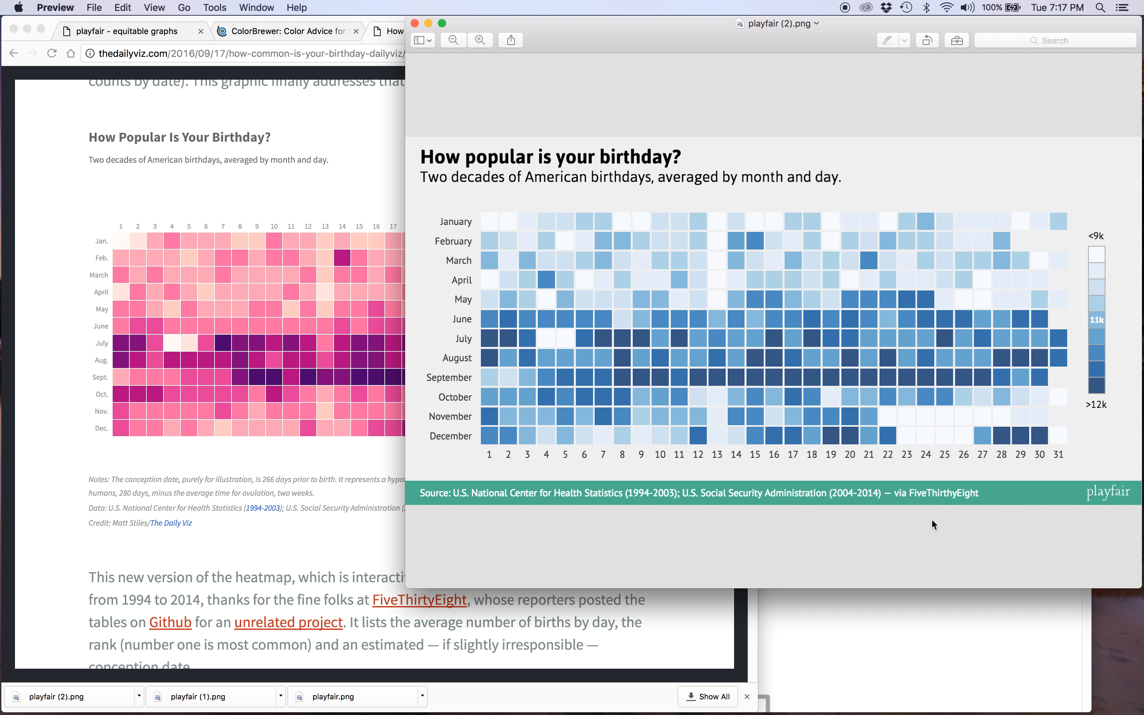
# Step: Switch to the birthday workbook in Excel and examine its births and nontile columns against the two heatmaps
pyautogui.click(739, 692)
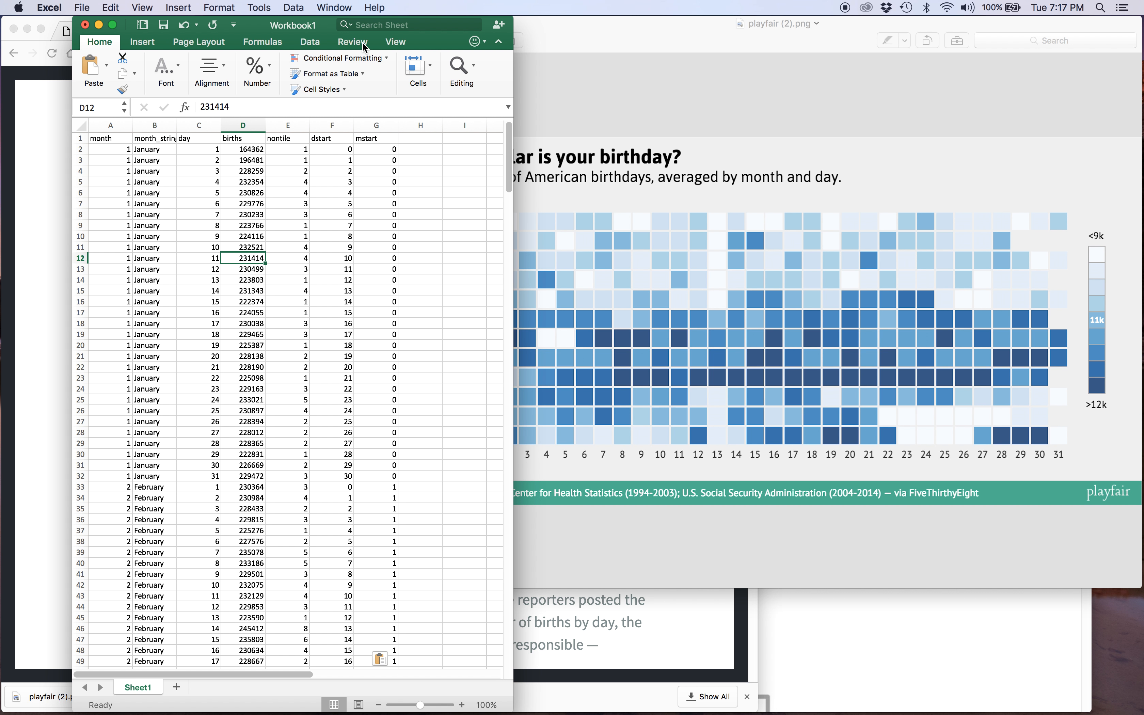
pyautogui.moveTo(275, 18); pyautogui.dragTo(233, 16)
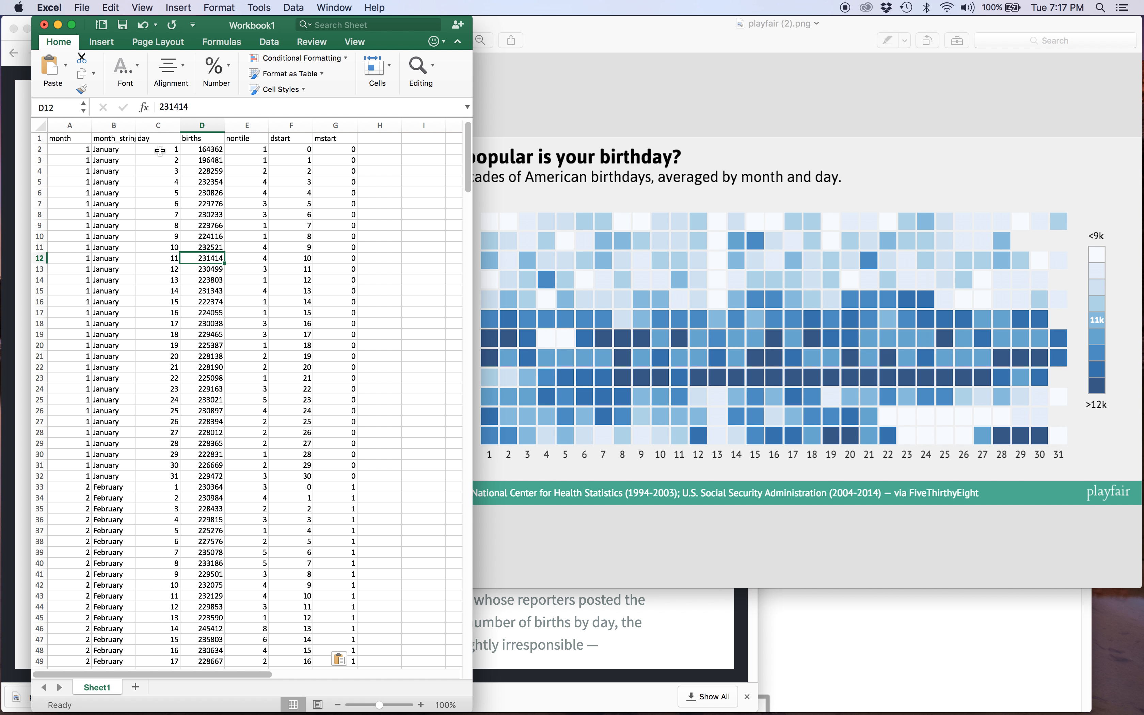
pyautogui.moveTo(206, 149); pyautogui.dragTo(201, 289)
pyautogui.click(205, 225)
pyautogui.moveTo(262, 151); pyautogui.dragTo(246, 281)
pyautogui.moveTo(234, 339); pyautogui.dragTo(243, 389)
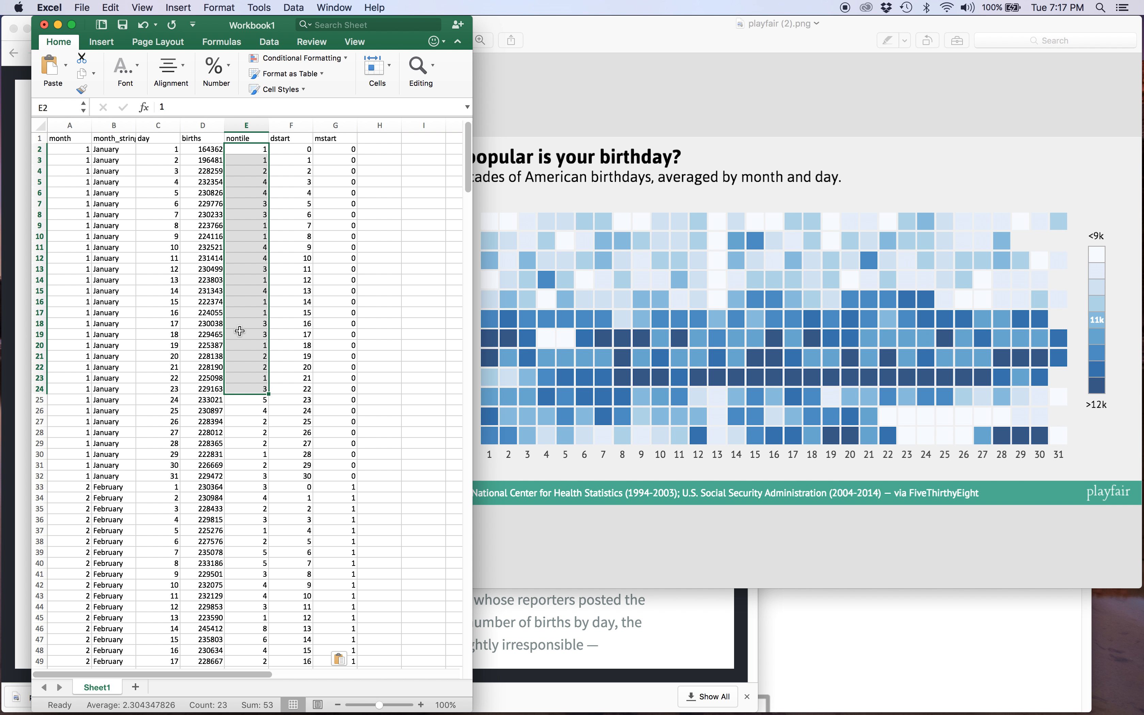
pyautogui.click(251, 152)
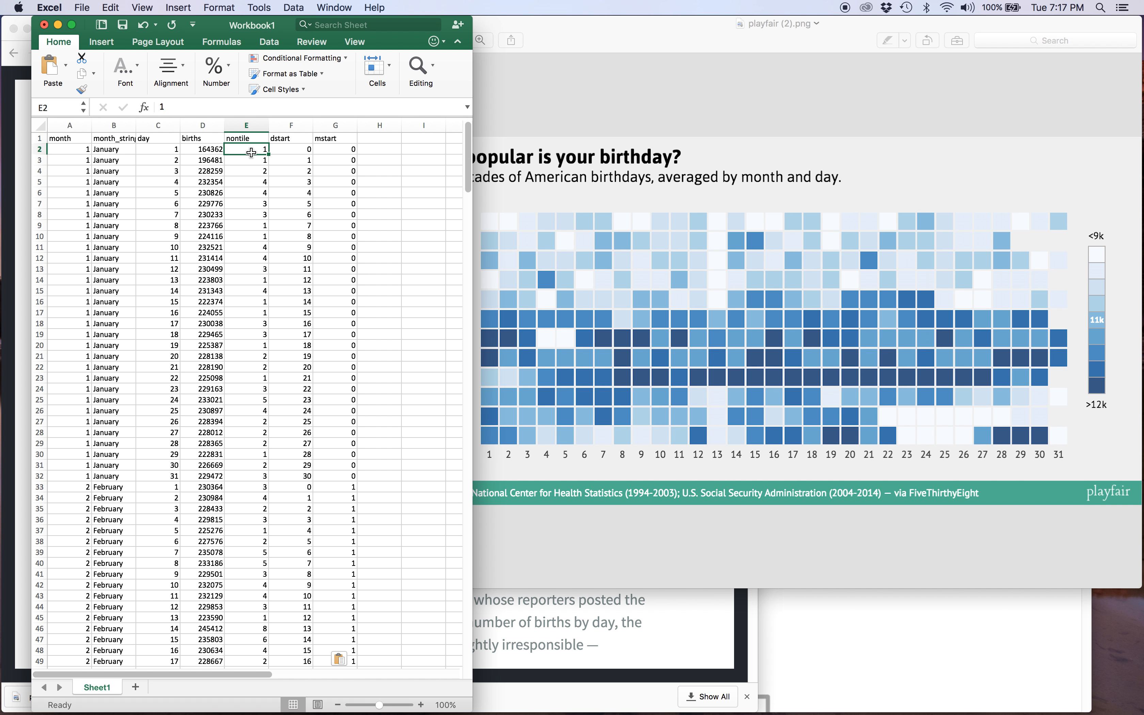
pyautogui.moveTo(218, 28); pyautogui.dragTo(671, 31)
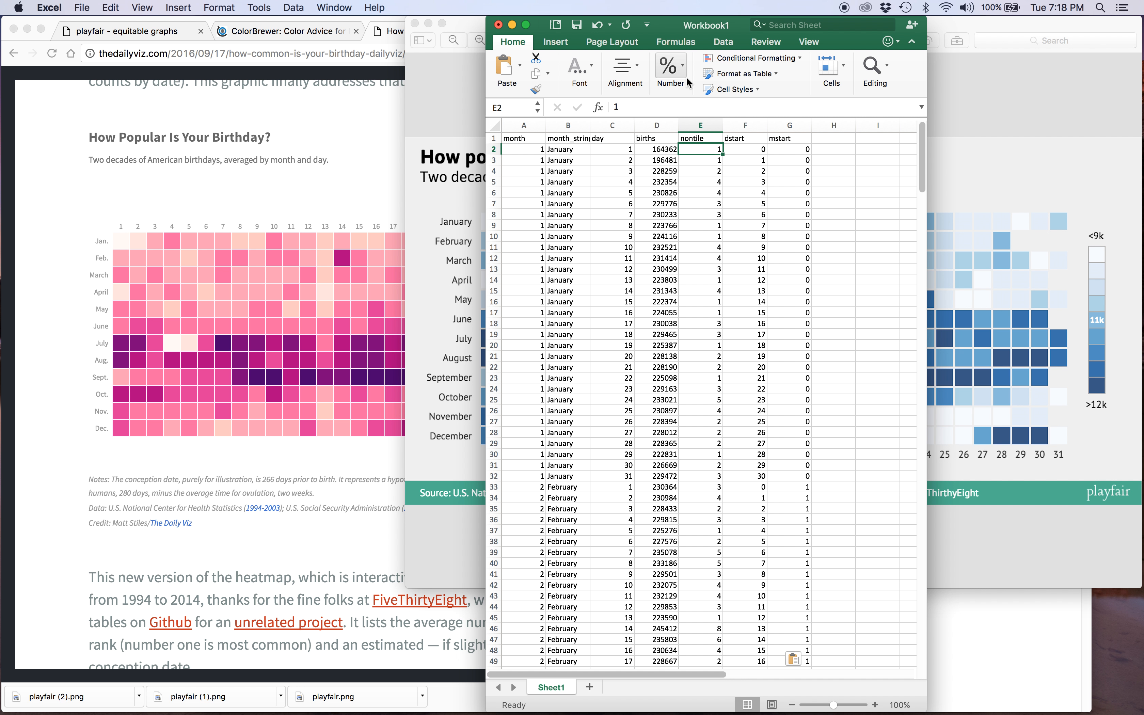
pyautogui.moveTo(678, 25); pyautogui.dragTo(196, 7)
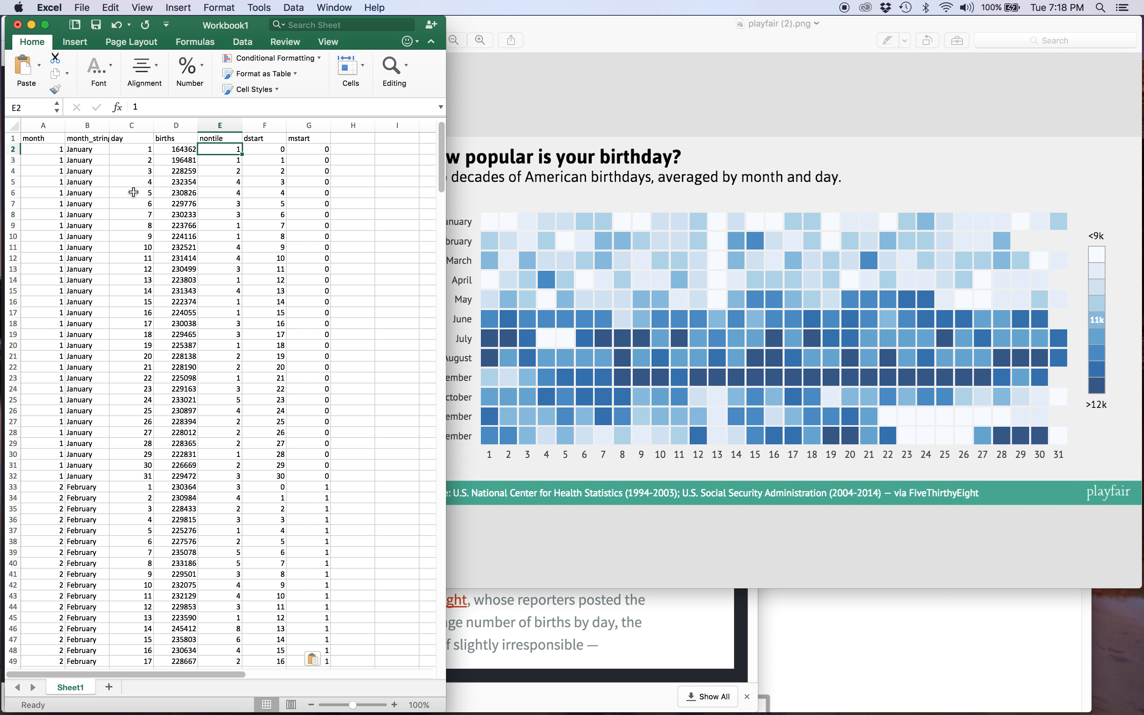
# Step: Delete the dstart and mstart columns from the birthday worksheet
pyautogui.moveTo(266, 132); pyautogui.dragTo(312, 126)
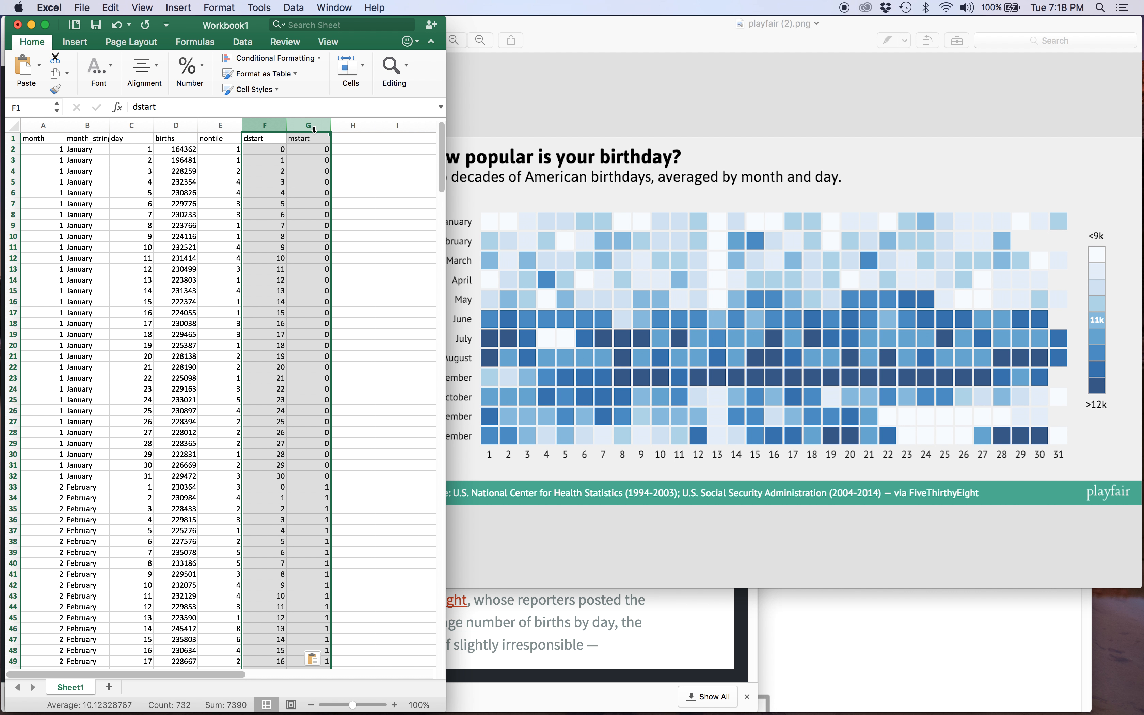
pyautogui.rightClick(312, 125)
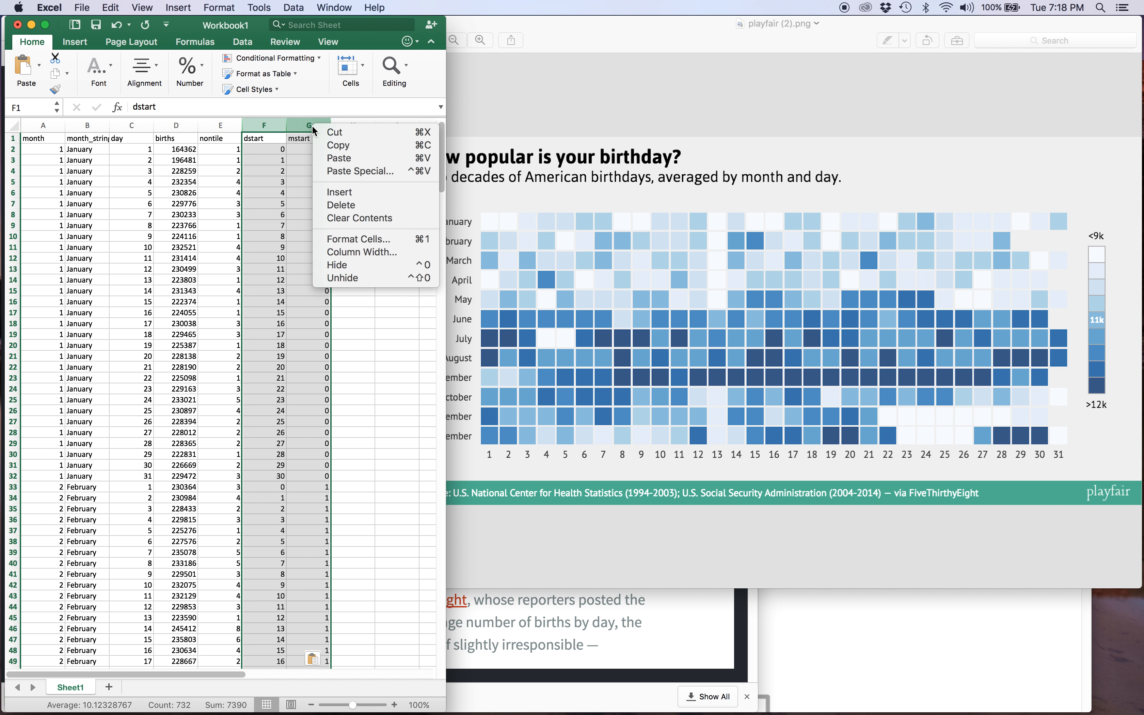
pyautogui.click(341, 205)
pyautogui.click(194, 170)
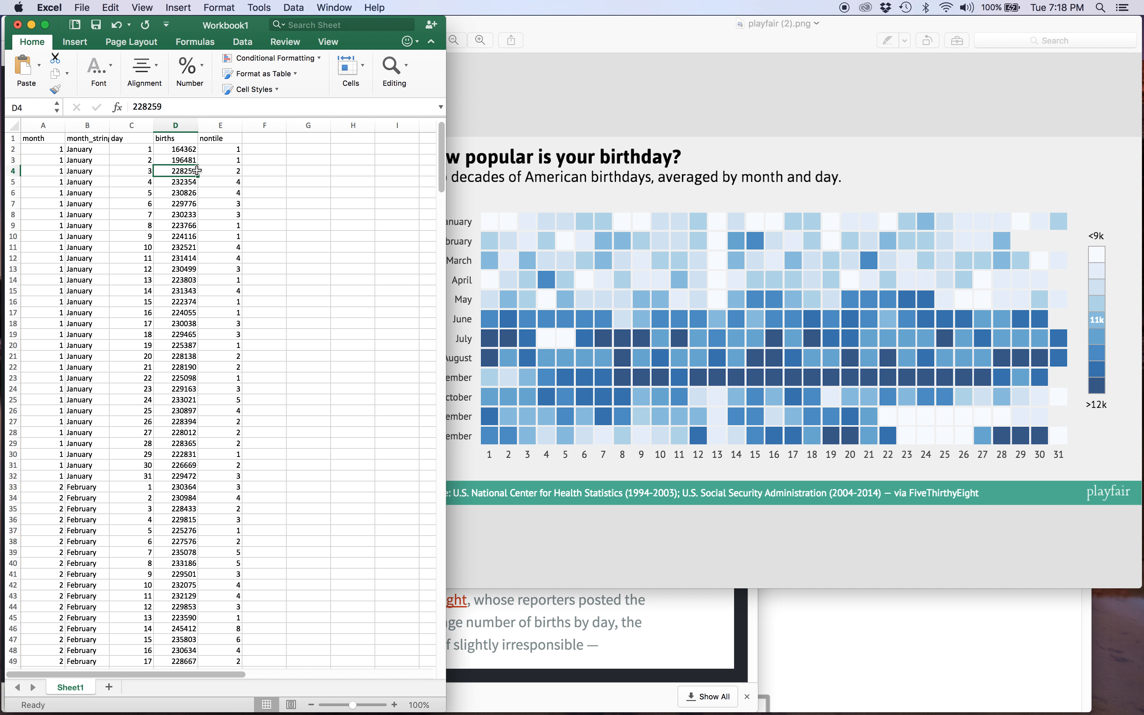
# Step: Review the month, month_string, day, births and nontile columns from January down to the last December row
pyautogui.click(177, 126)
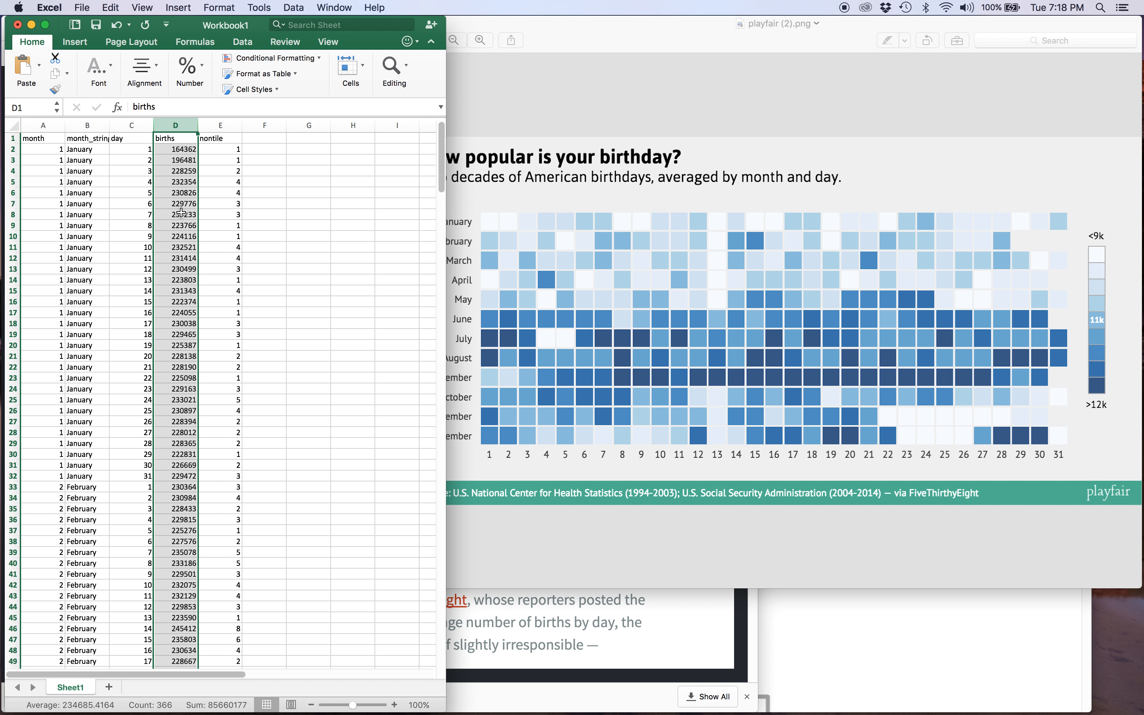
pyautogui.click(49, 125)
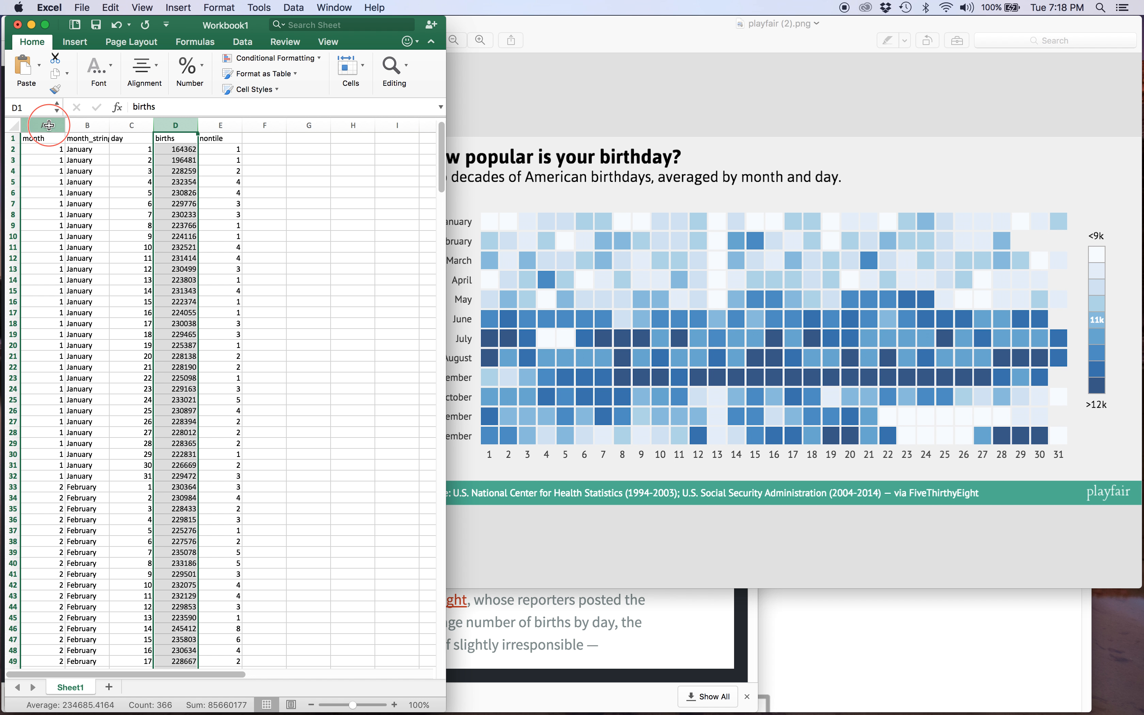
pyautogui.click(84, 150)
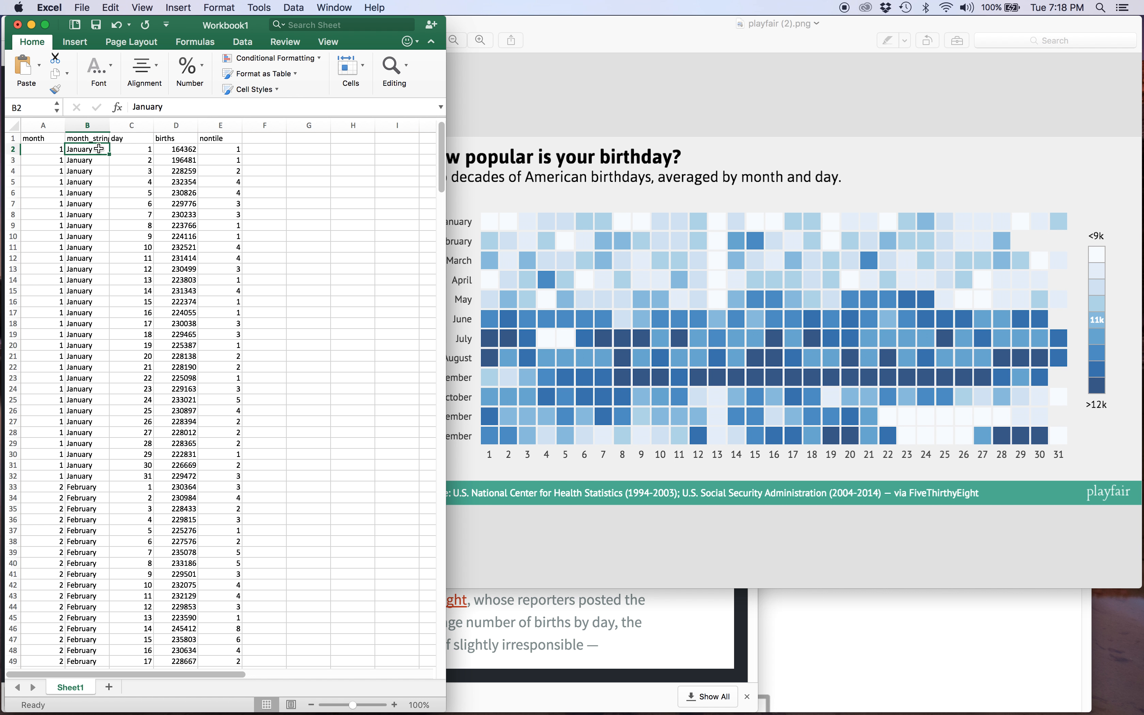
pyautogui.click(138, 150)
pyautogui.click(233, 150)
pyautogui.click(36, 141)
pyautogui.scroll(-10, 171, 480)
pyautogui.scroll(-20, 172, 481)
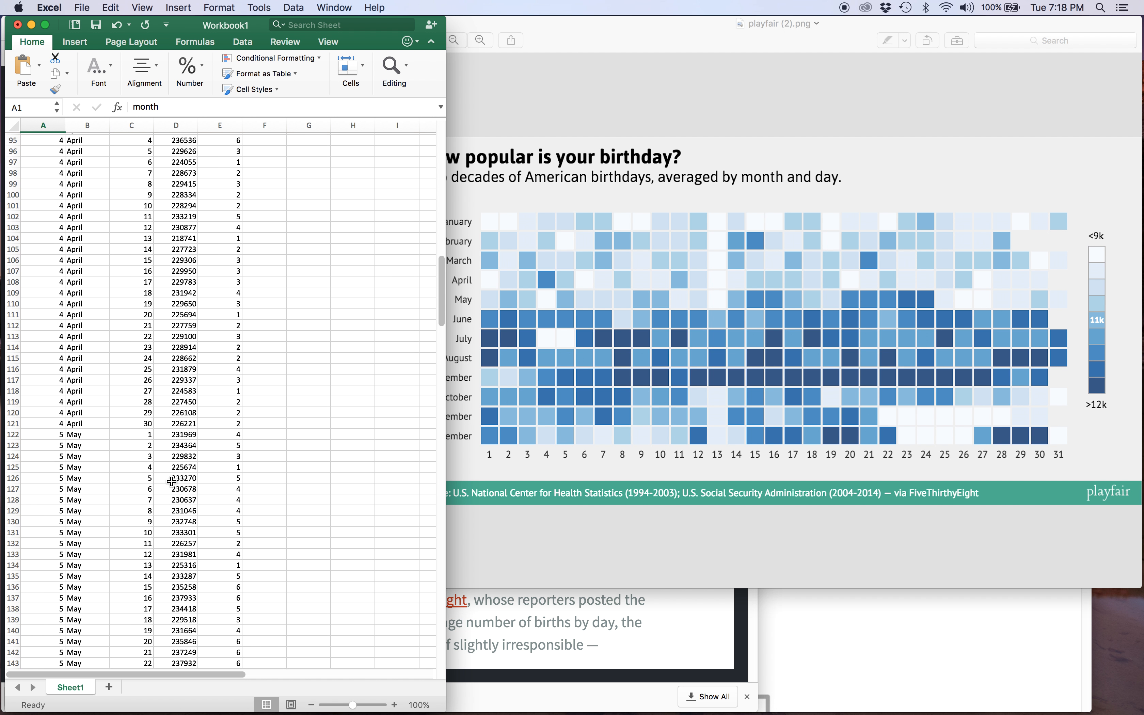
pyautogui.scroll(-20, 171, 481)
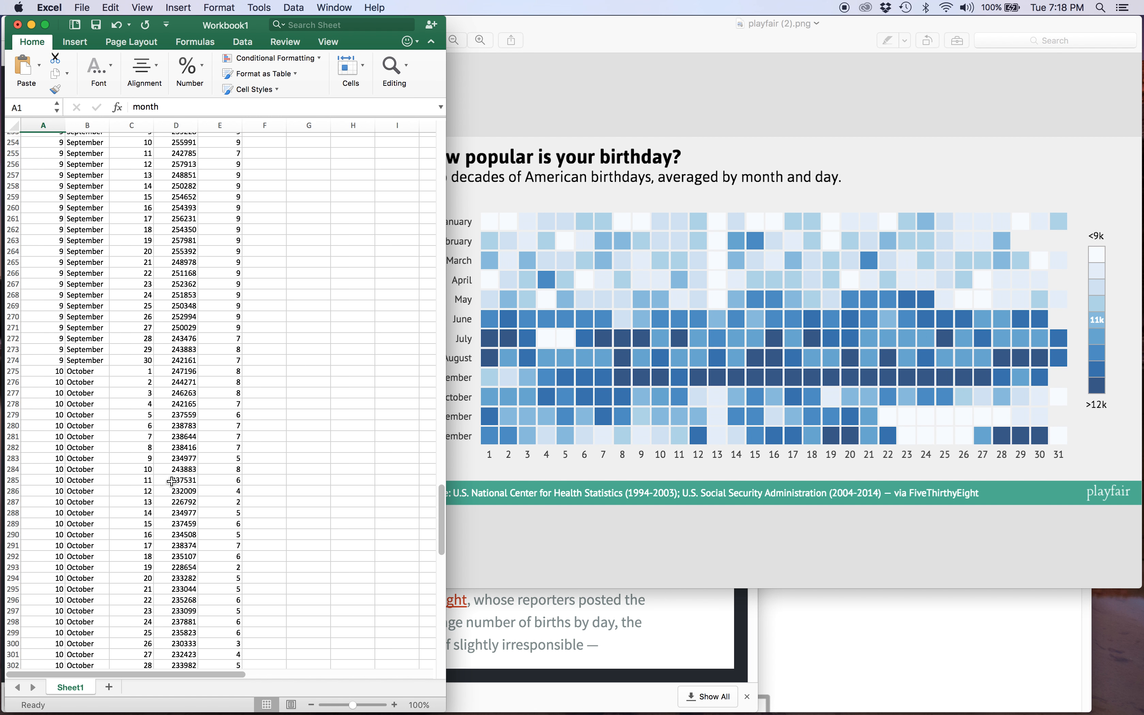
pyautogui.scroll(4, 179, 447)
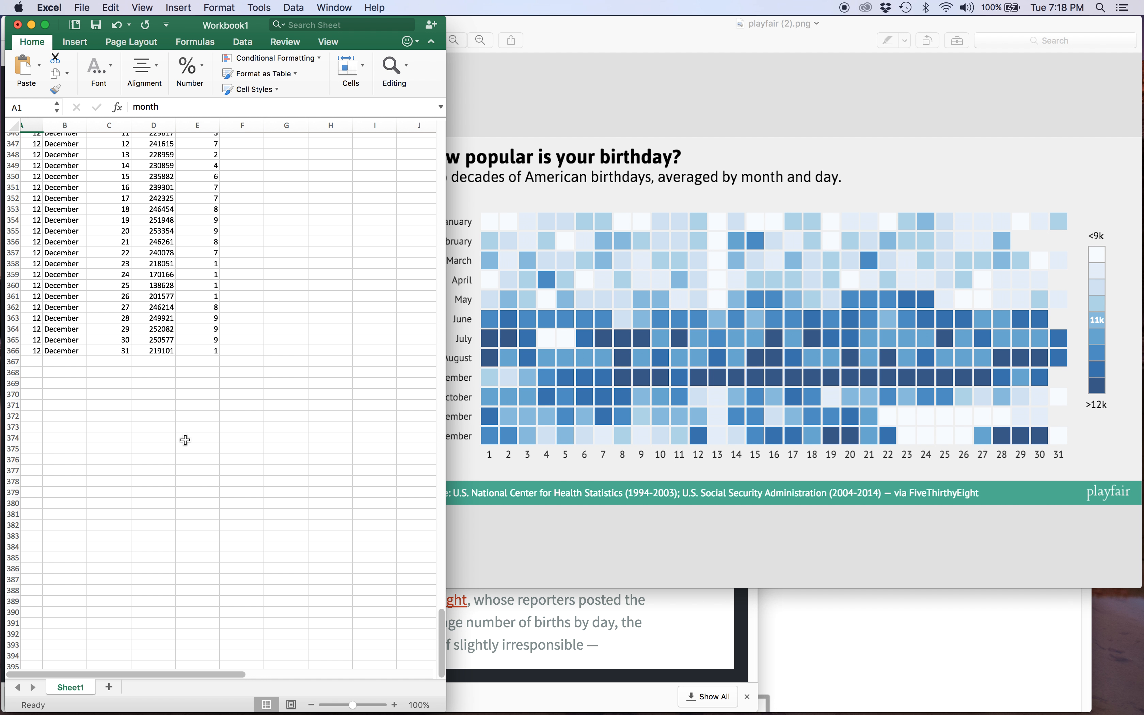
# Step: Copy the entire birthday data table, including its header row
pyautogui.press('super+a')
pyautogui.press('super+c')
pyautogui.scroll(20, 215, 363)
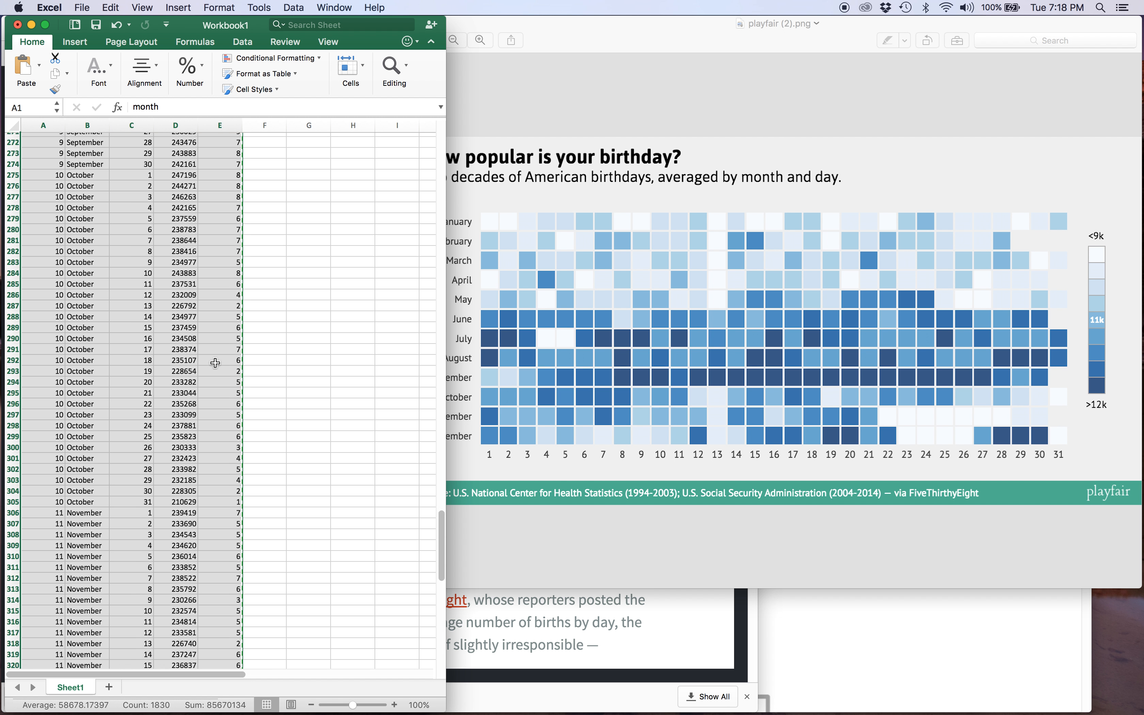
pyautogui.moveTo(169, 18); pyautogui.dragTo(747, 18)
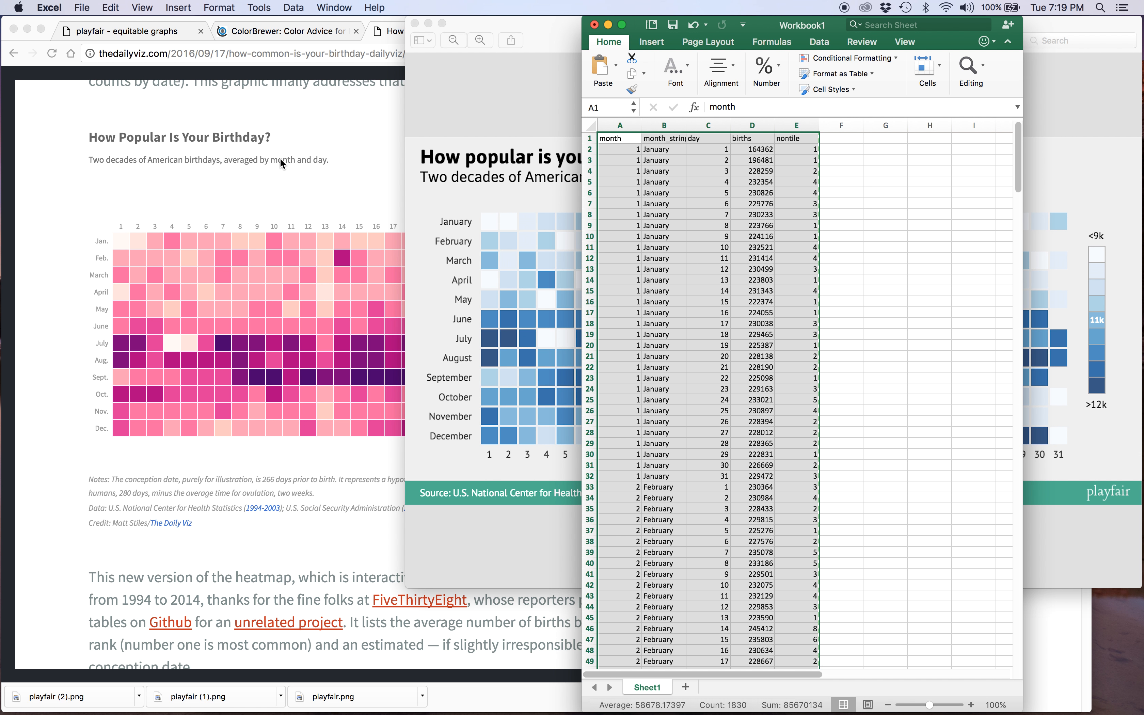
# Step: Switch to the playfair page in Chrome, reload it and paste the copied birthday data into the data entry box
pyautogui.click(245, 98)
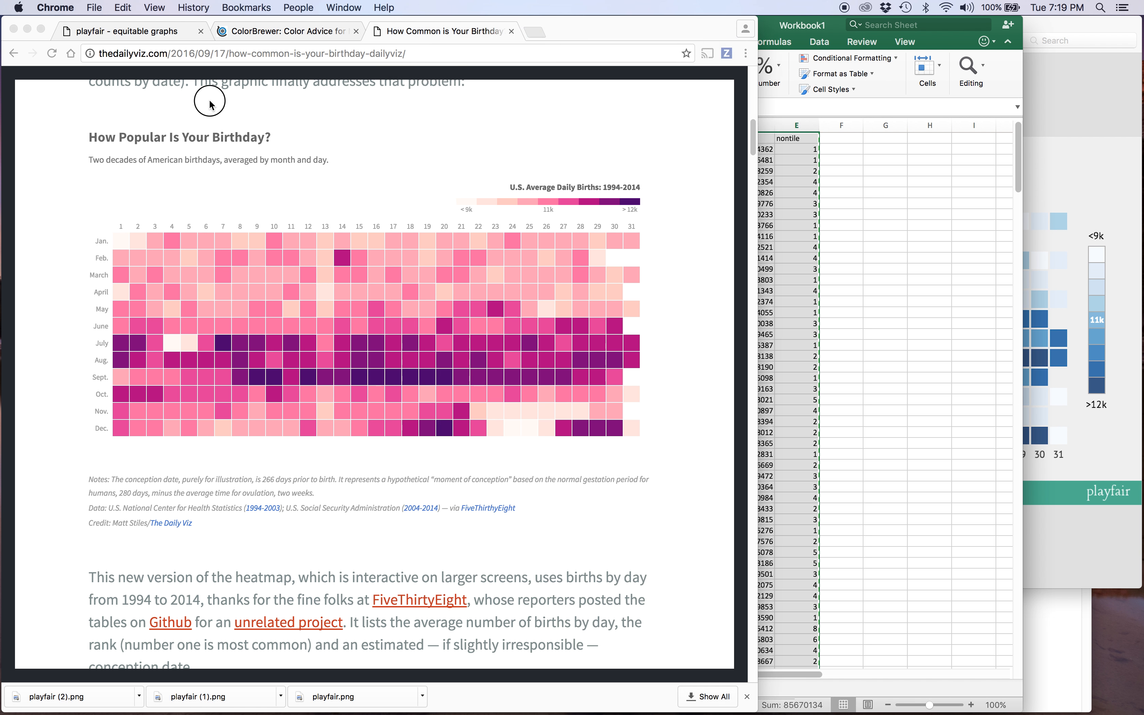
pyautogui.click(158, 31)
pyautogui.scroll(4, 196, 305)
pyautogui.press('super+r')
pyautogui.click(196, 253)
pyautogui.press('super+v')
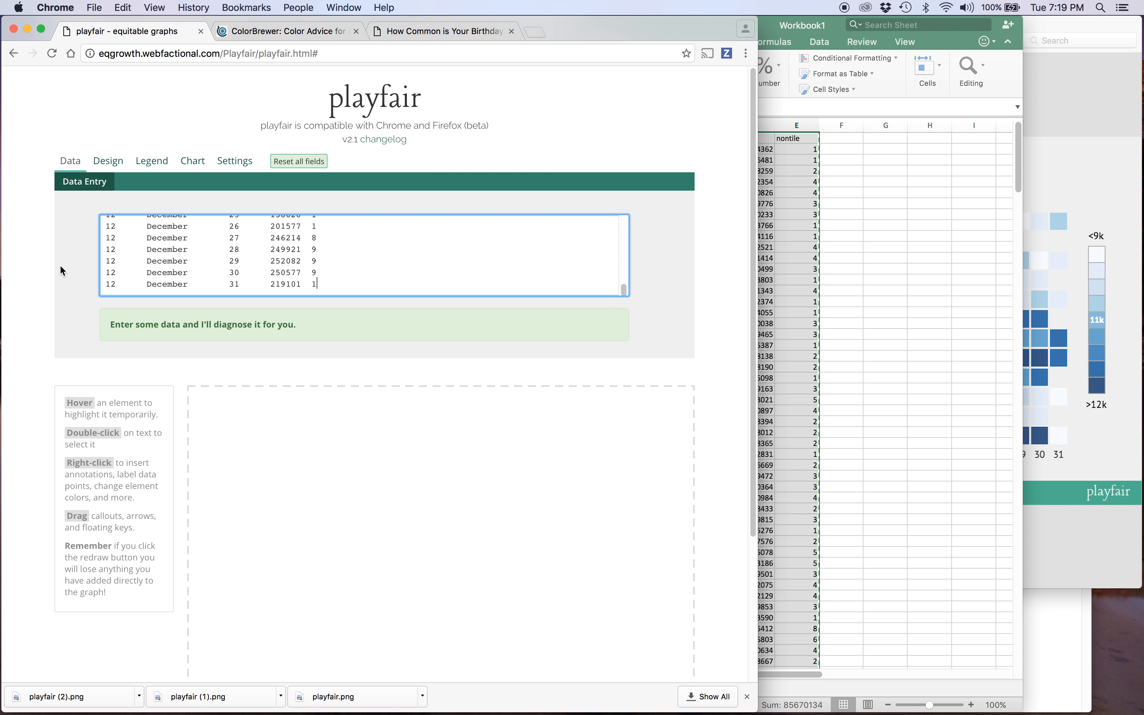
# Step: Check the column types diagnosed for the pasted data and set the day column to text
pyautogui.scroll(-3, 73, 323)
pyautogui.scroll(2, 73, 324)
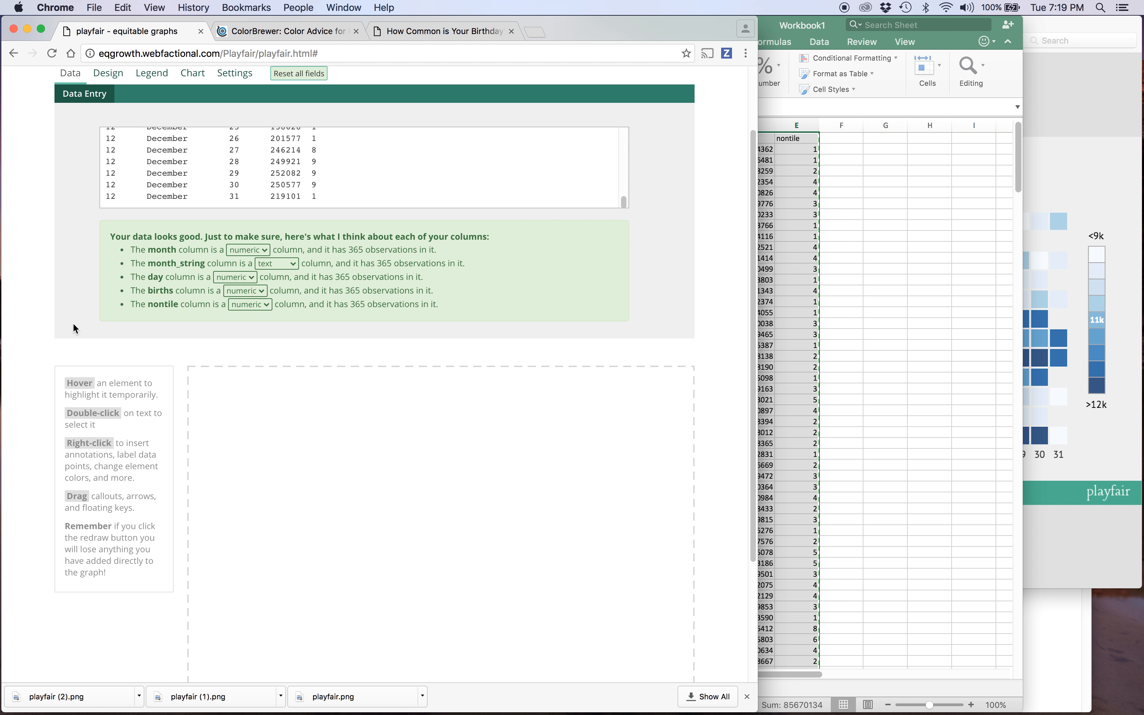
pyautogui.scroll(20, 316, 163)
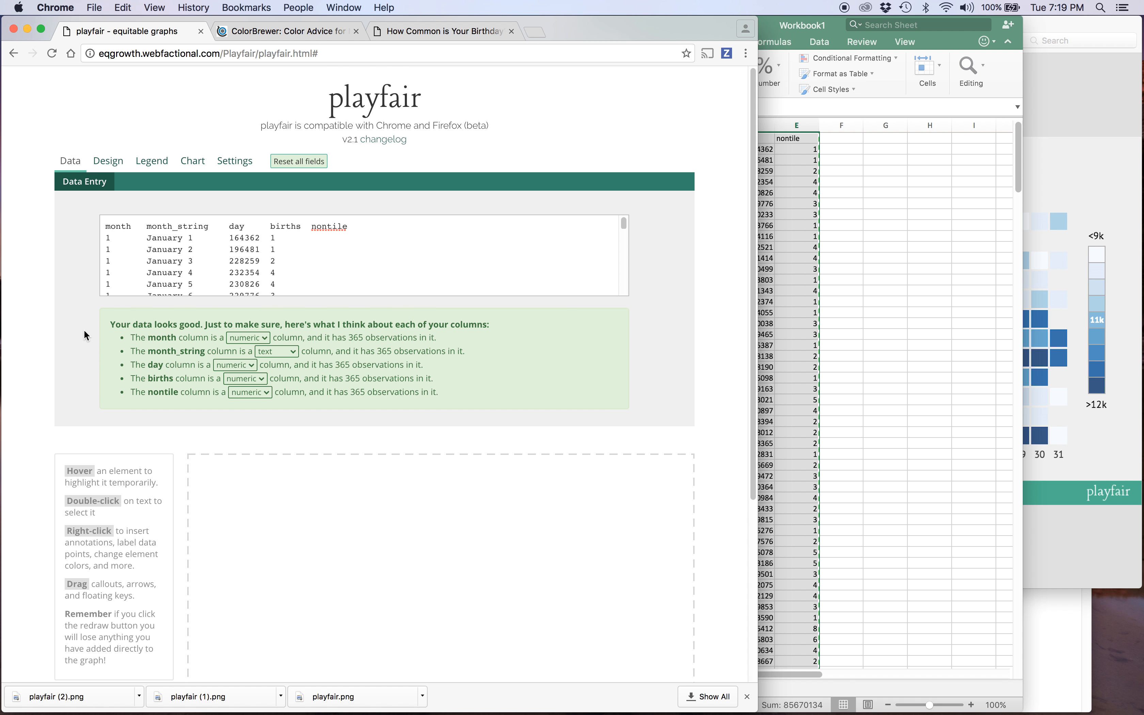
pyautogui.scroll(-5, 87, 326)
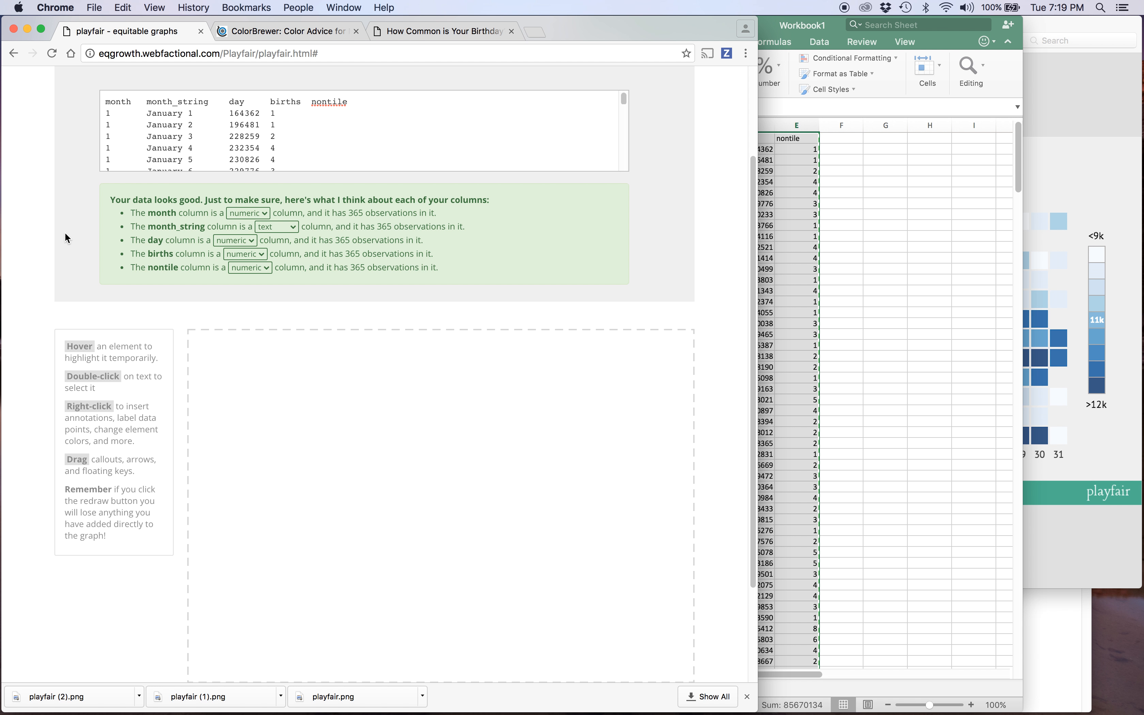
pyautogui.scroll(2, 69, 238)
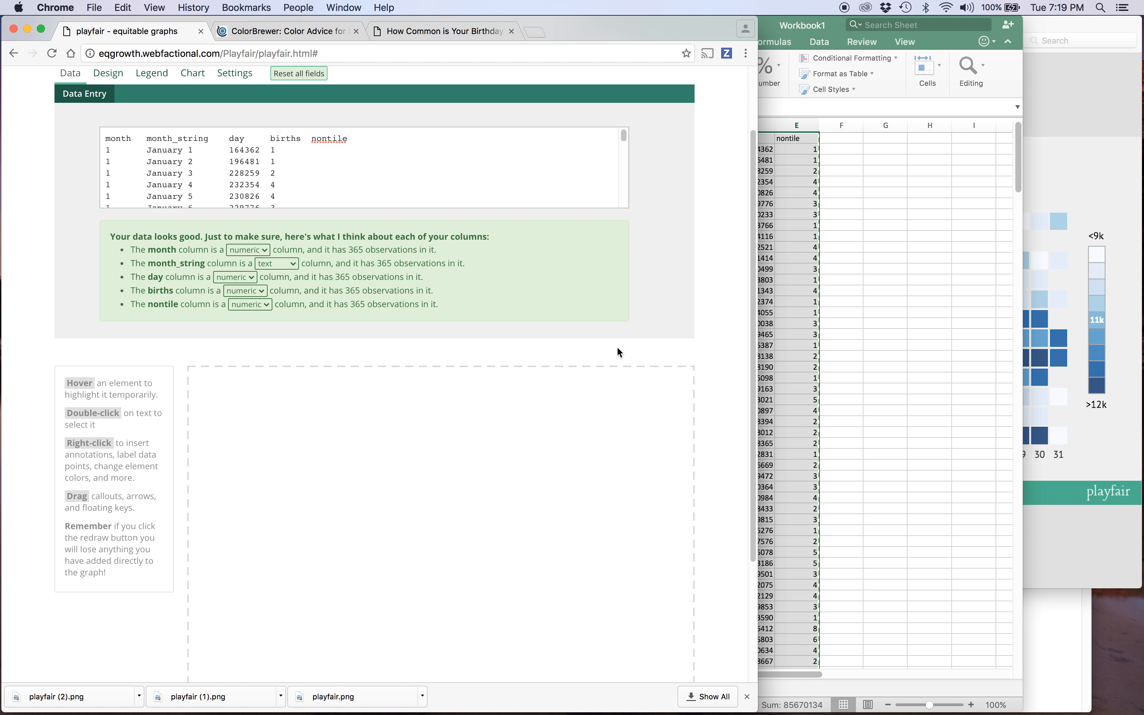
pyautogui.press('super+Tab')
pyautogui.moveTo(708, 139); pyautogui.dragTo(696, 312)
pyautogui.click(320, 287)
pyautogui.click(240, 278)
pyautogui.click(240, 299)
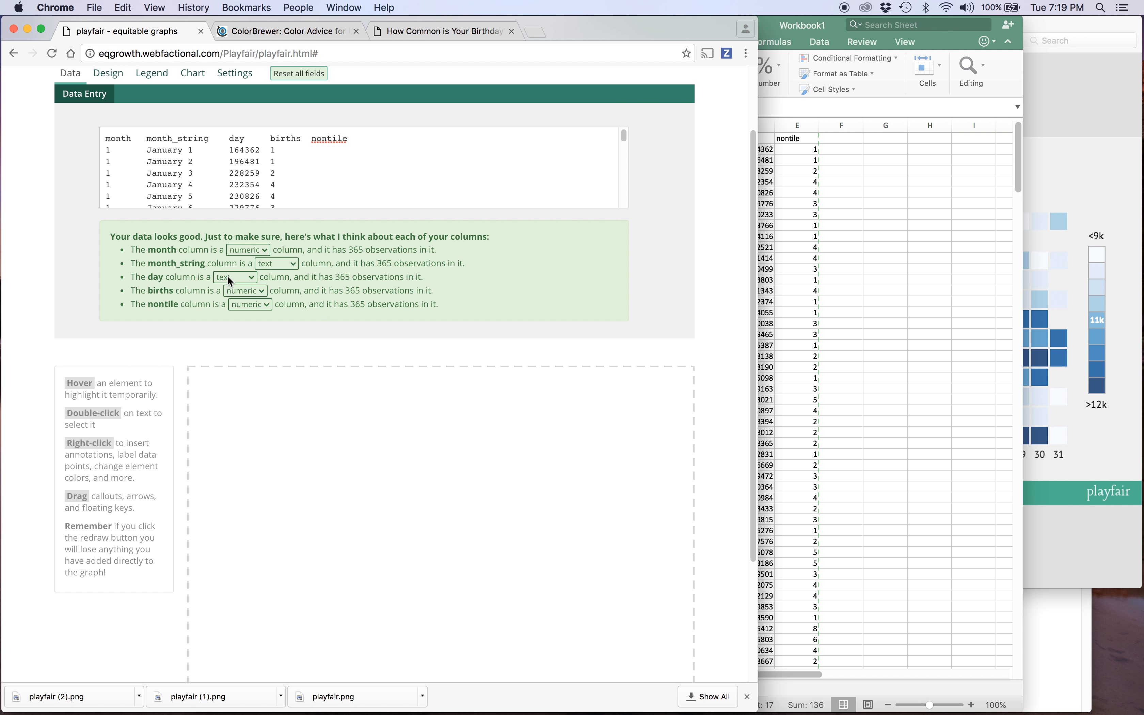
# Step: Open the Rectangles chart settings and set X Start to day, using the finished heatmap in Preview as reference
pyautogui.scroll(2, 169, 170)
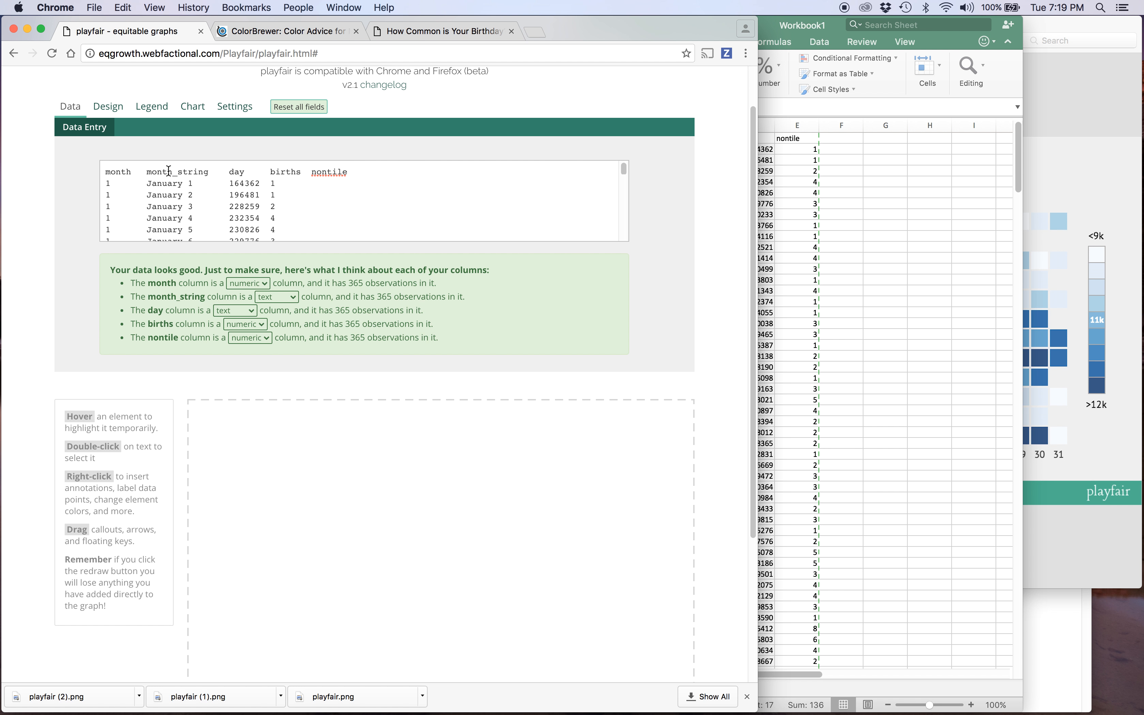
pyautogui.click(196, 107)
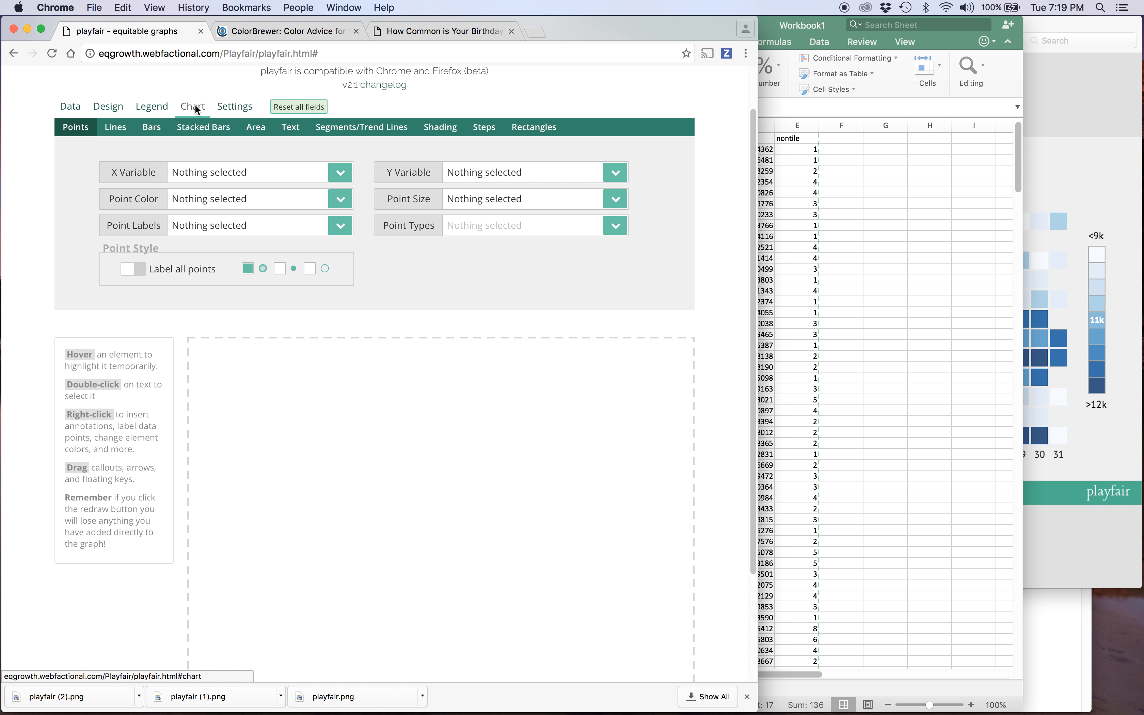
pyautogui.click(534, 127)
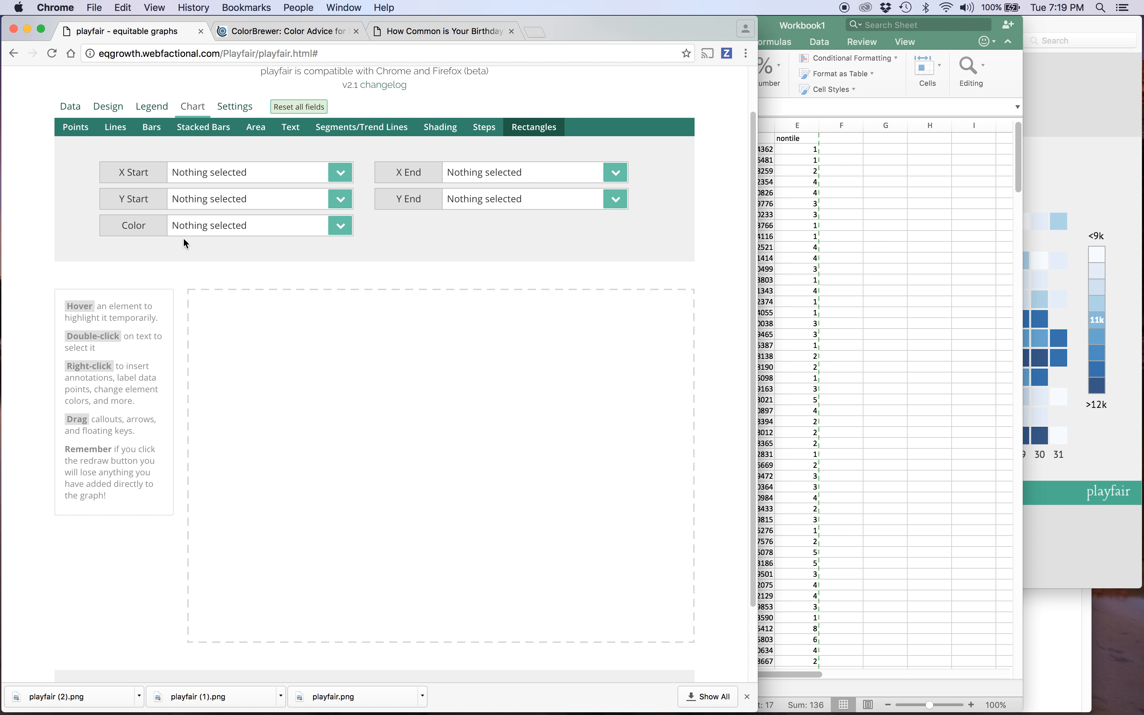
pyautogui.click(238, 175)
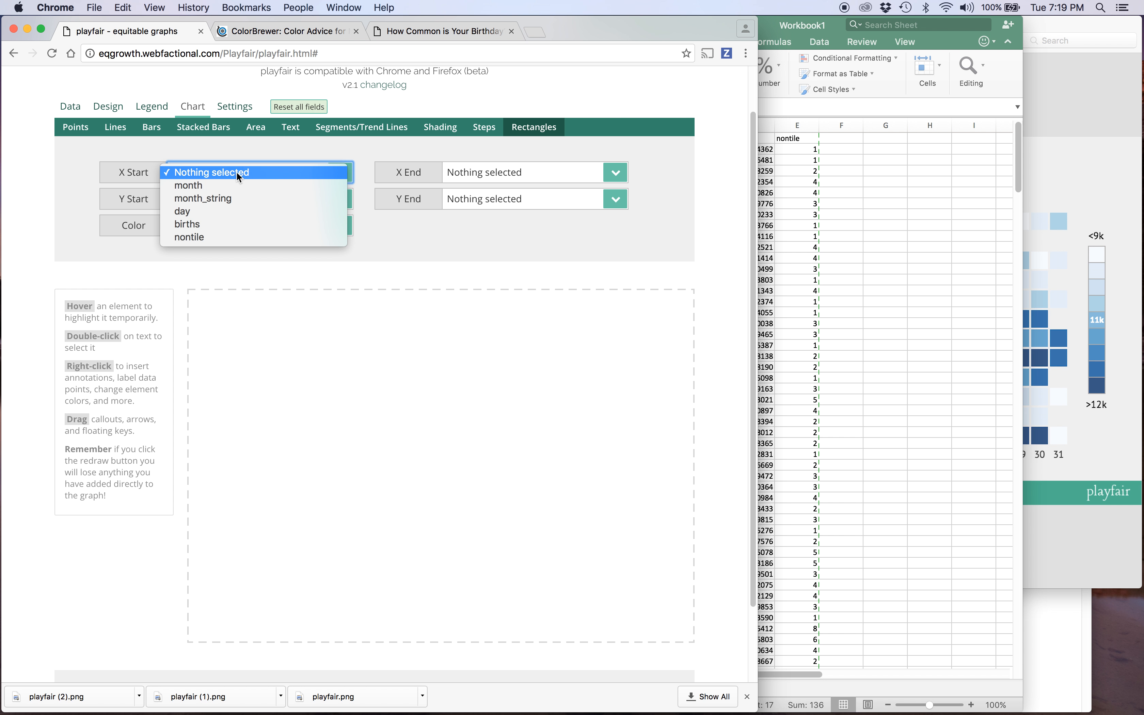
pyautogui.click(435, 273)
pyautogui.click(1040, 338)
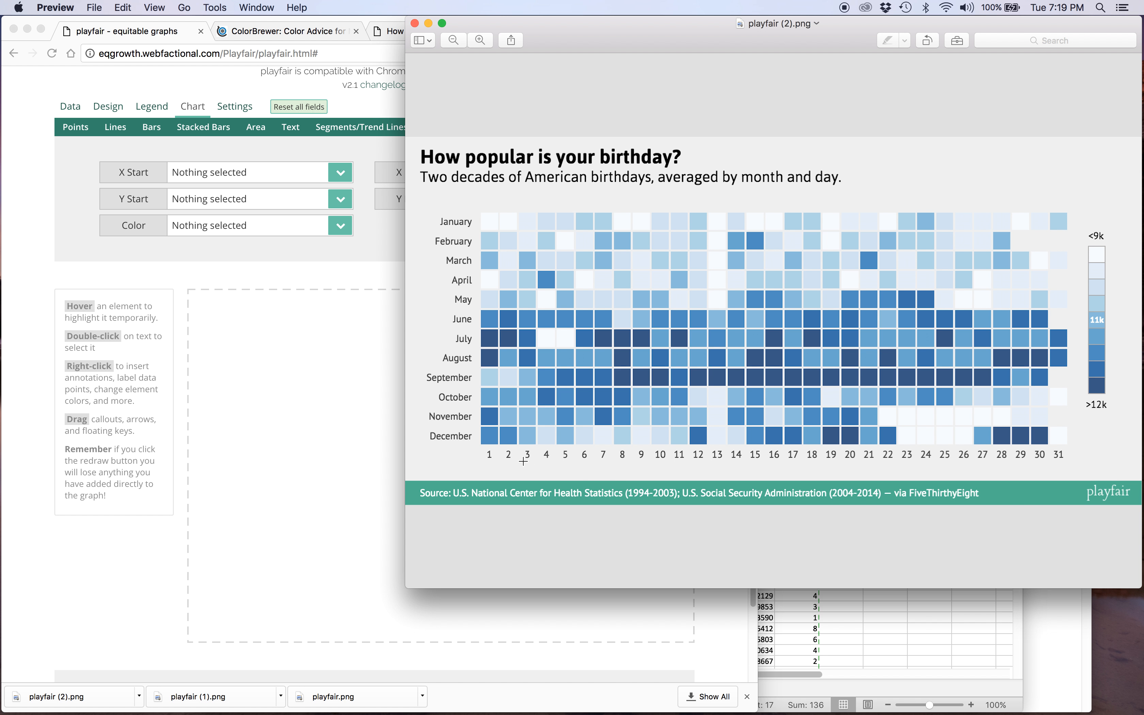
pyautogui.click(204, 191)
pyautogui.click(205, 174)
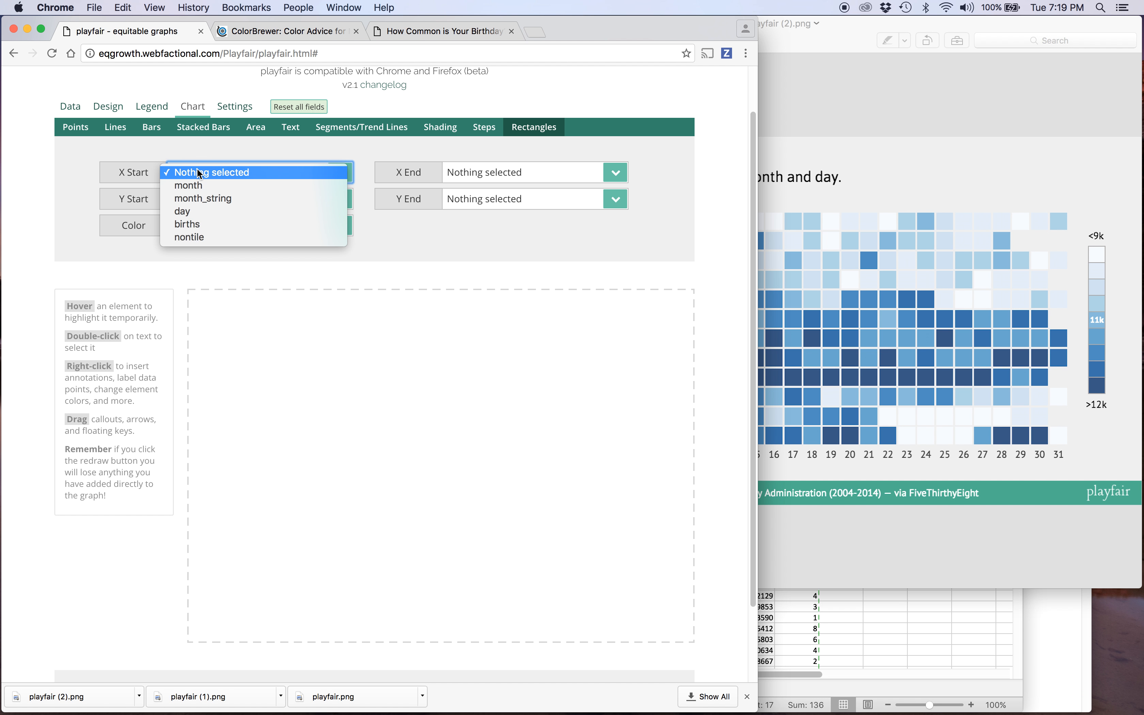
pyautogui.click(201, 212)
pyautogui.press('super+Tab')
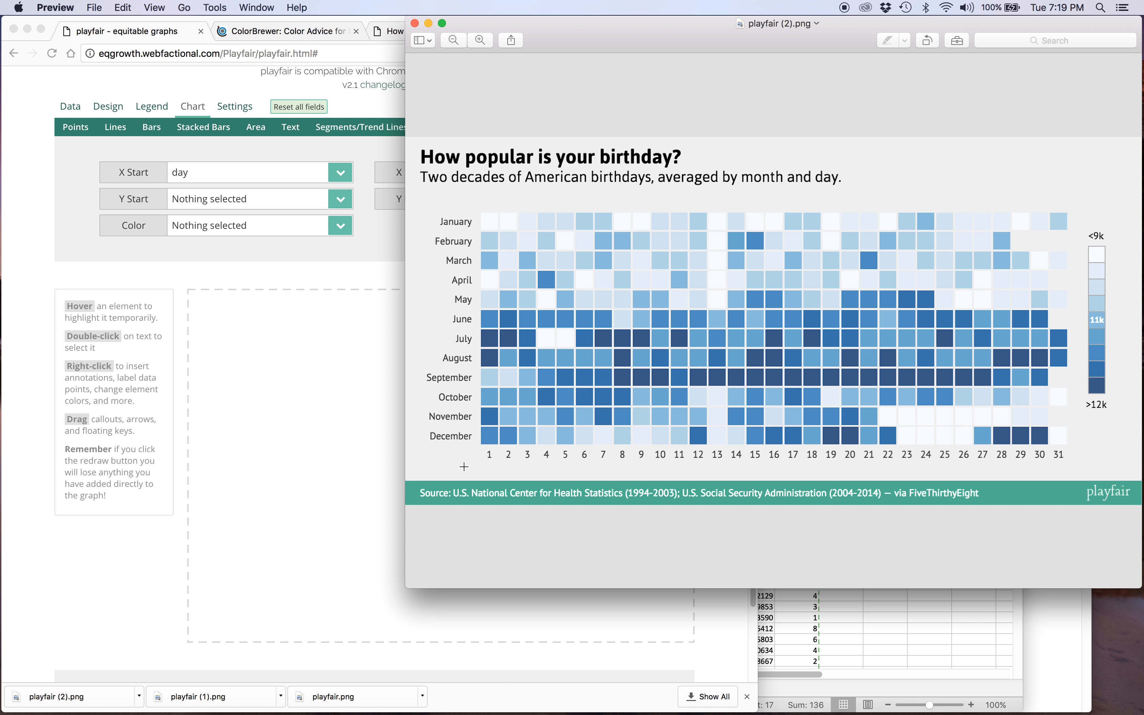
# Step: Return to the playfair page and set the Rectangles chart's Y Start to month_string
pyautogui.click(248, 282)
pyautogui.click(478, 173)
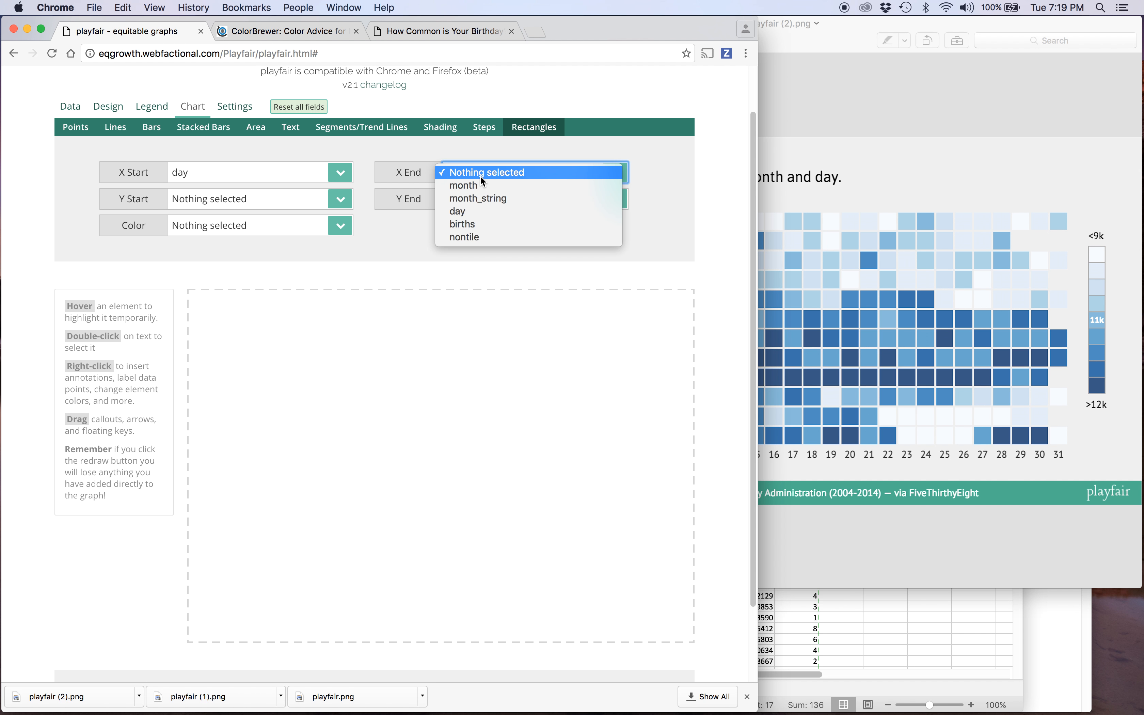
pyautogui.click(428, 205)
pyautogui.click(330, 199)
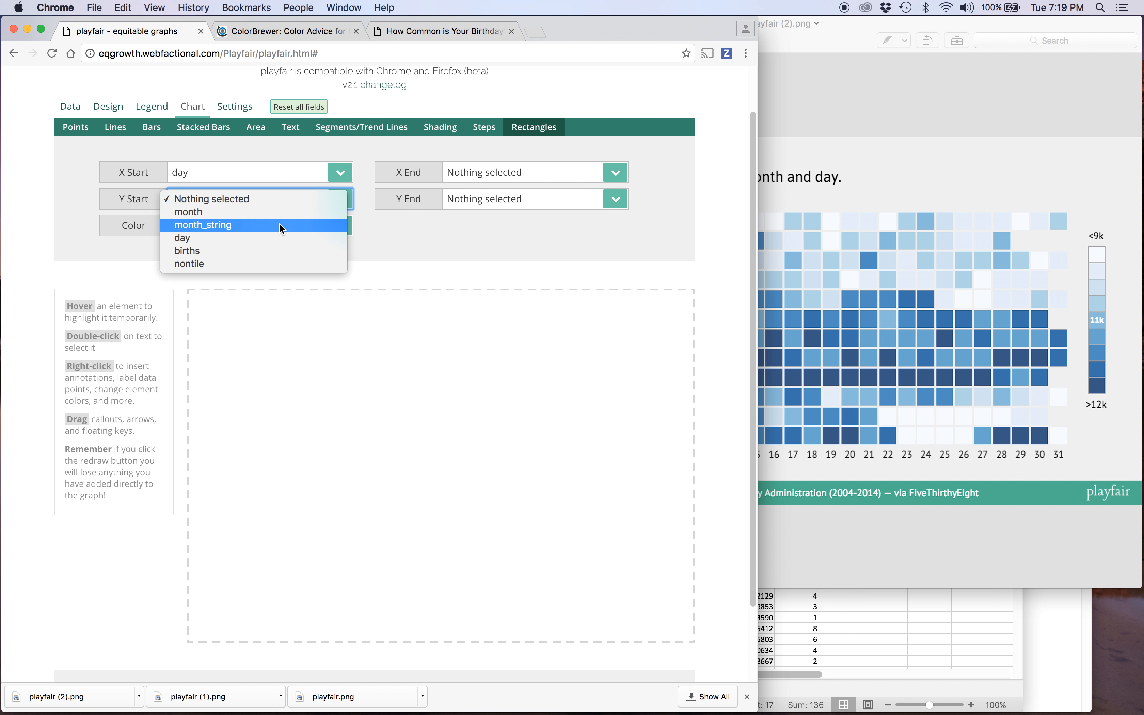
pyautogui.click(280, 225)
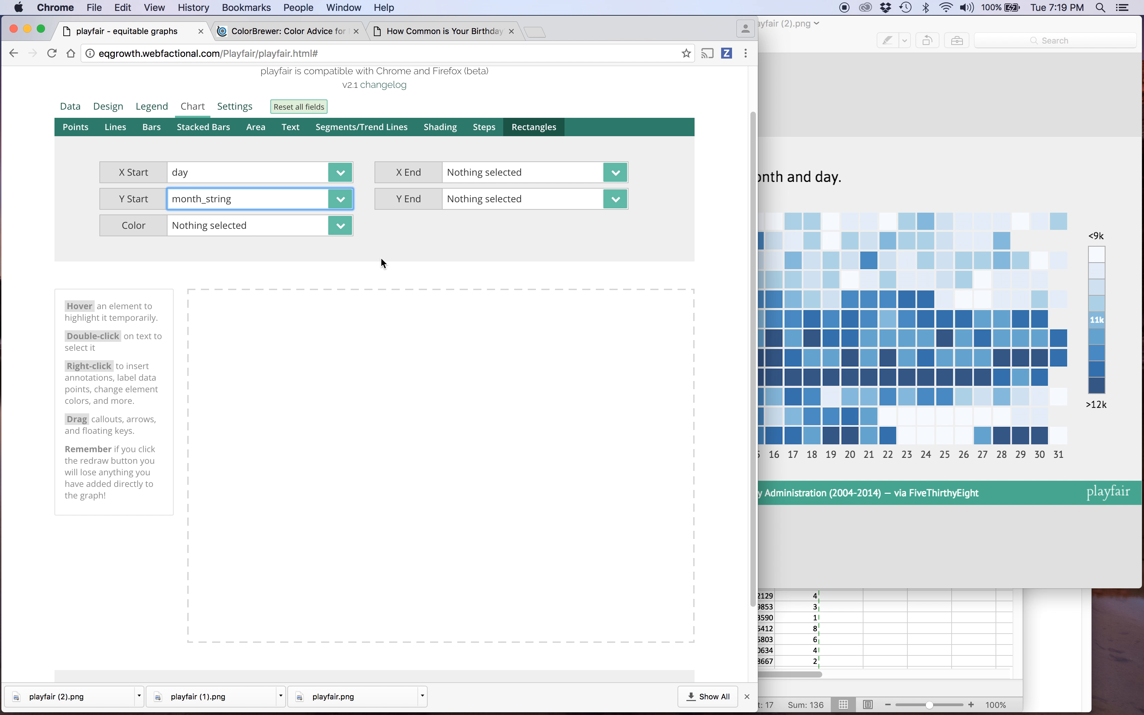
# Step: Set the rectangles' X End to day and Y End to month_string
pyautogui.click(482, 178)
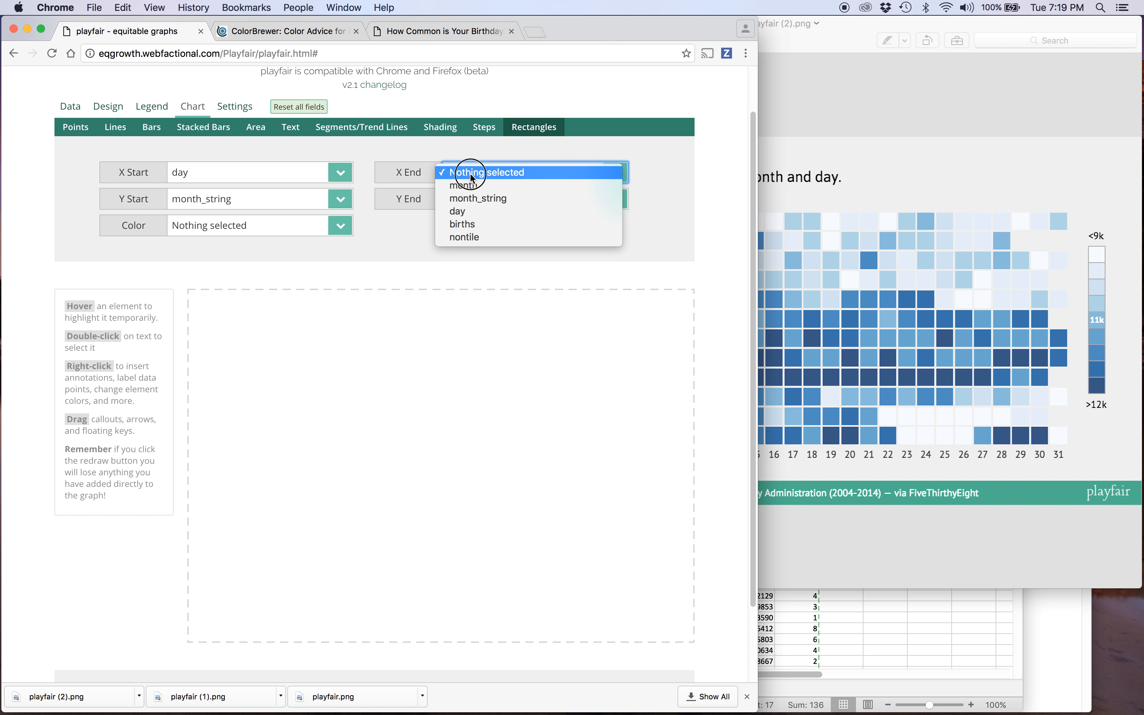
pyautogui.click(470, 216)
pyautogui.click(475, 198)
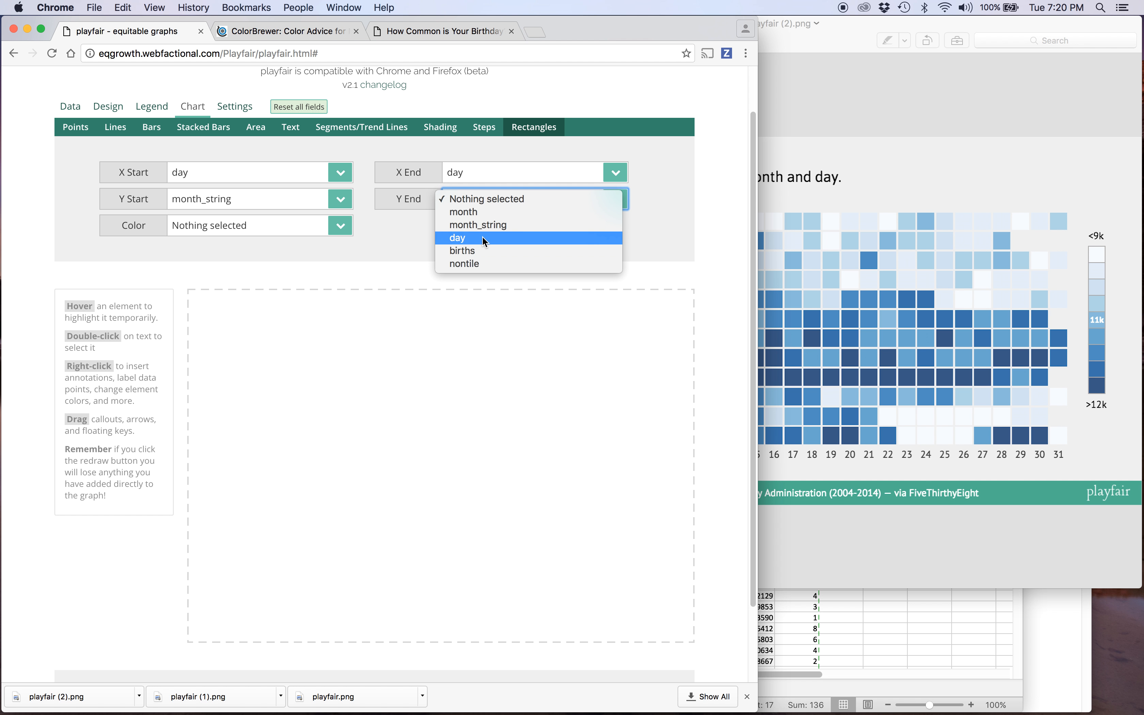
pyautogui.click(475, 225)
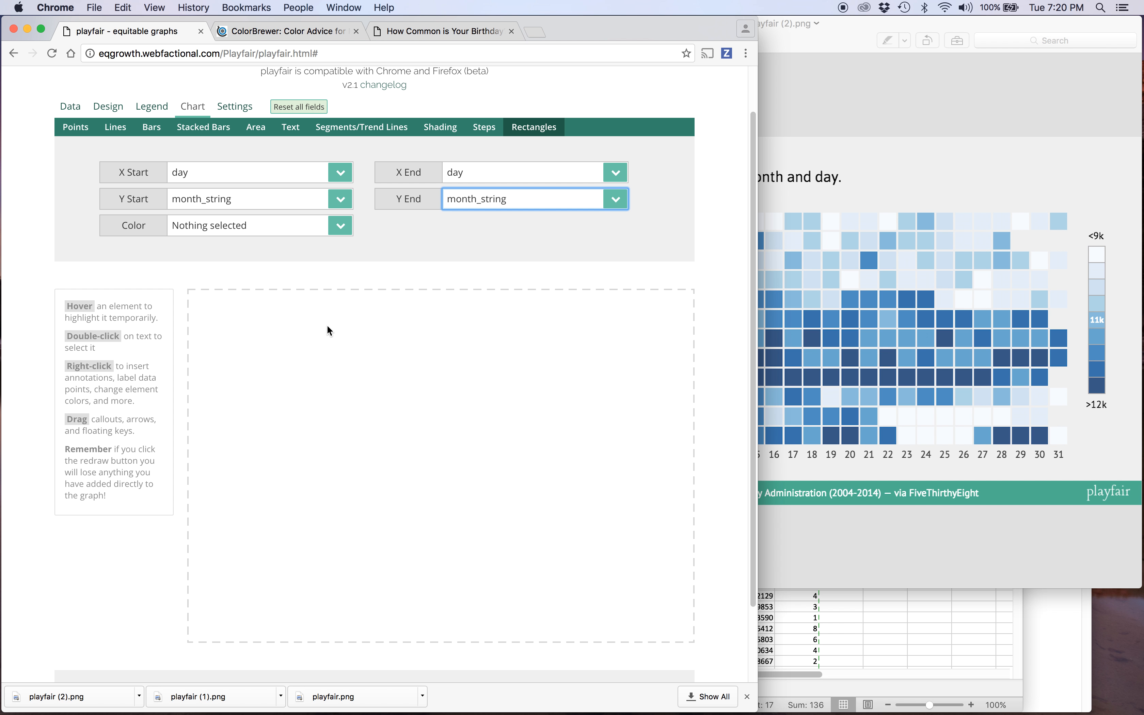
# Step: Set the rectangles' Color to nontile and draw the chart
pyautogui.scroll(-2, 327, 327)
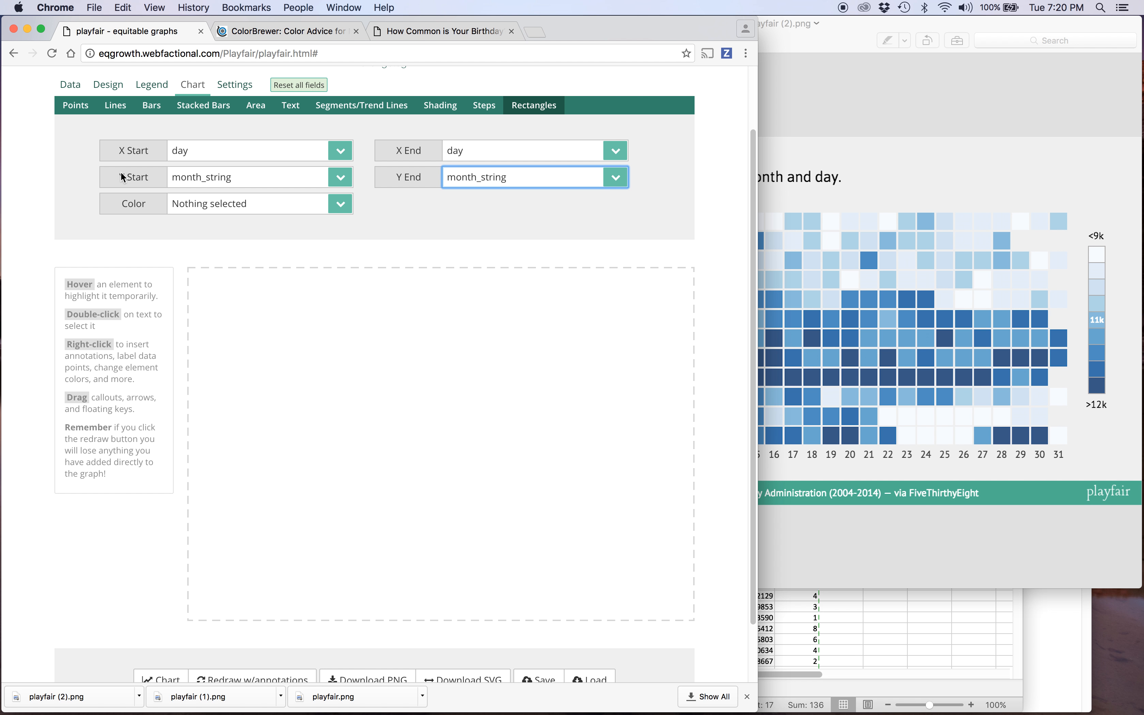
pyautogui.scroll(-3, 259, 353)
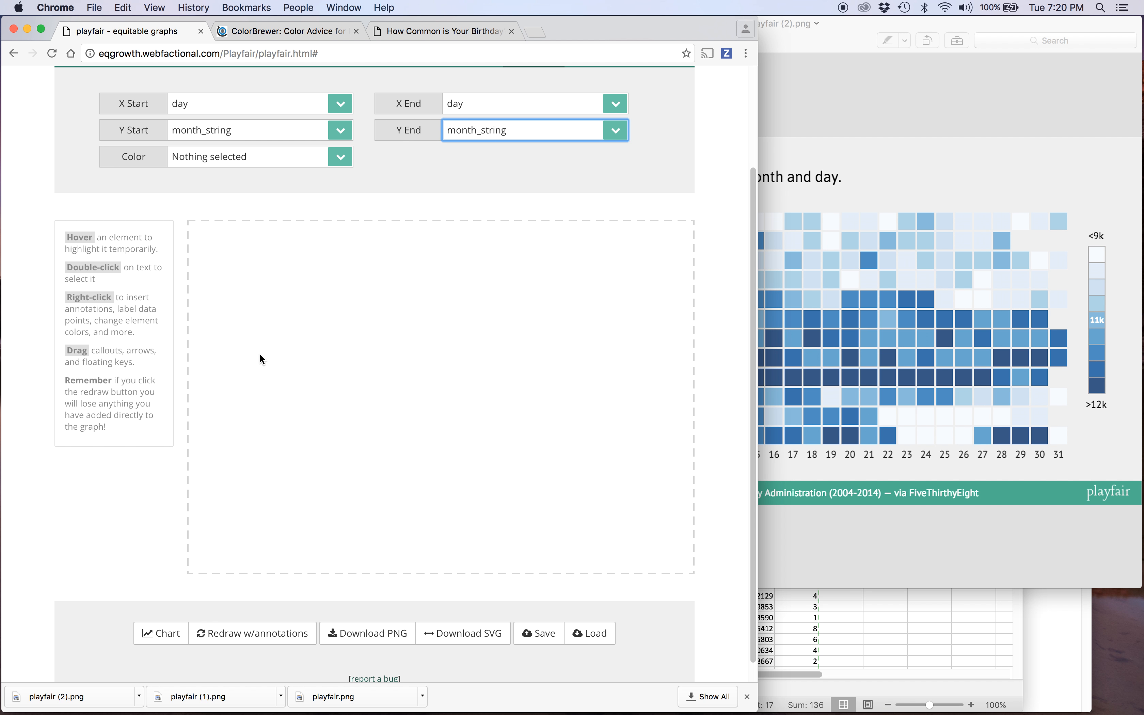
pyautogui.scroll(2, 301, 295)
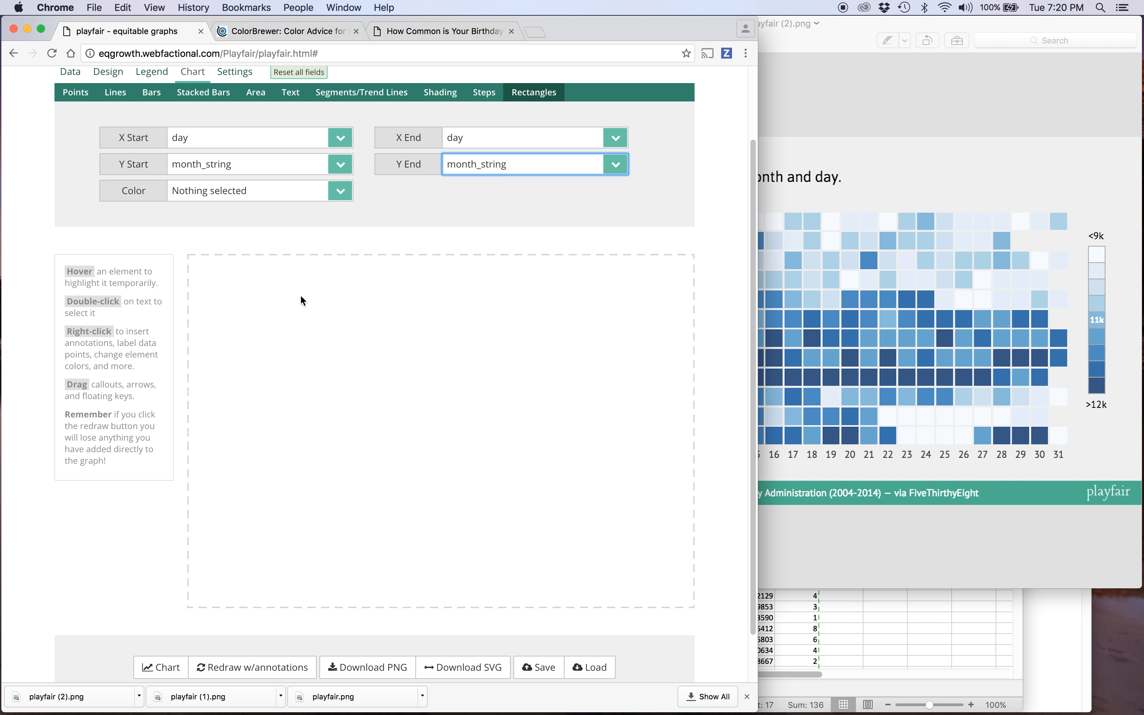
pyautogui.click(237, 191)
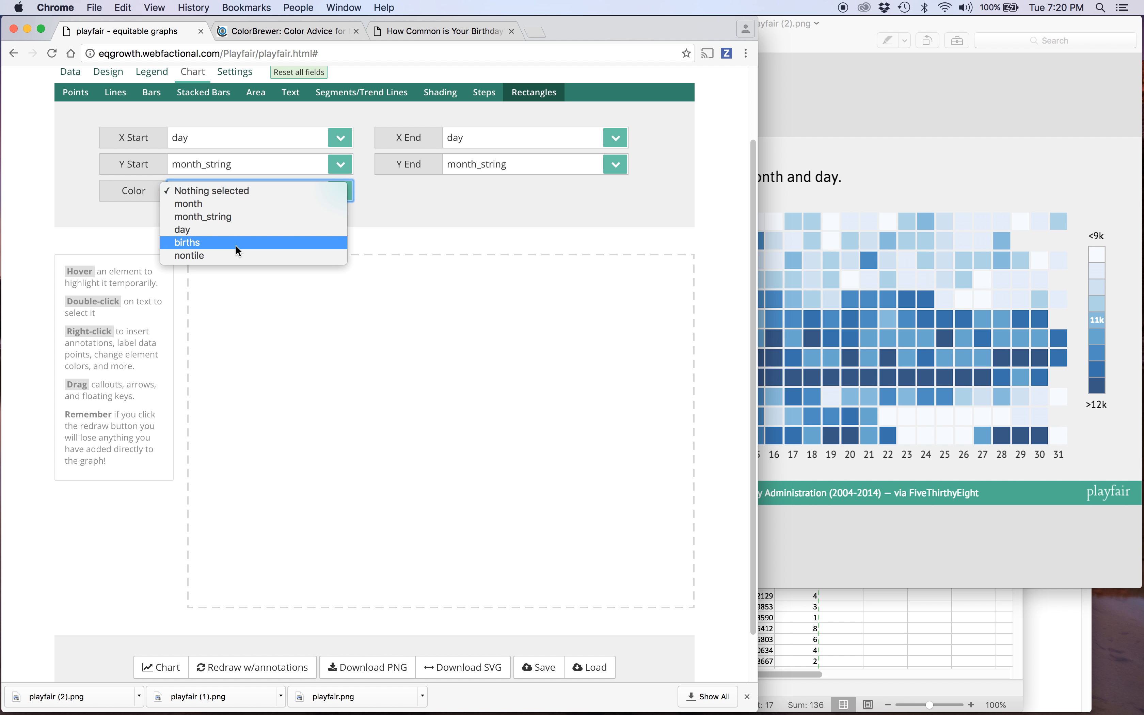
pyautogui.click(228, 256)
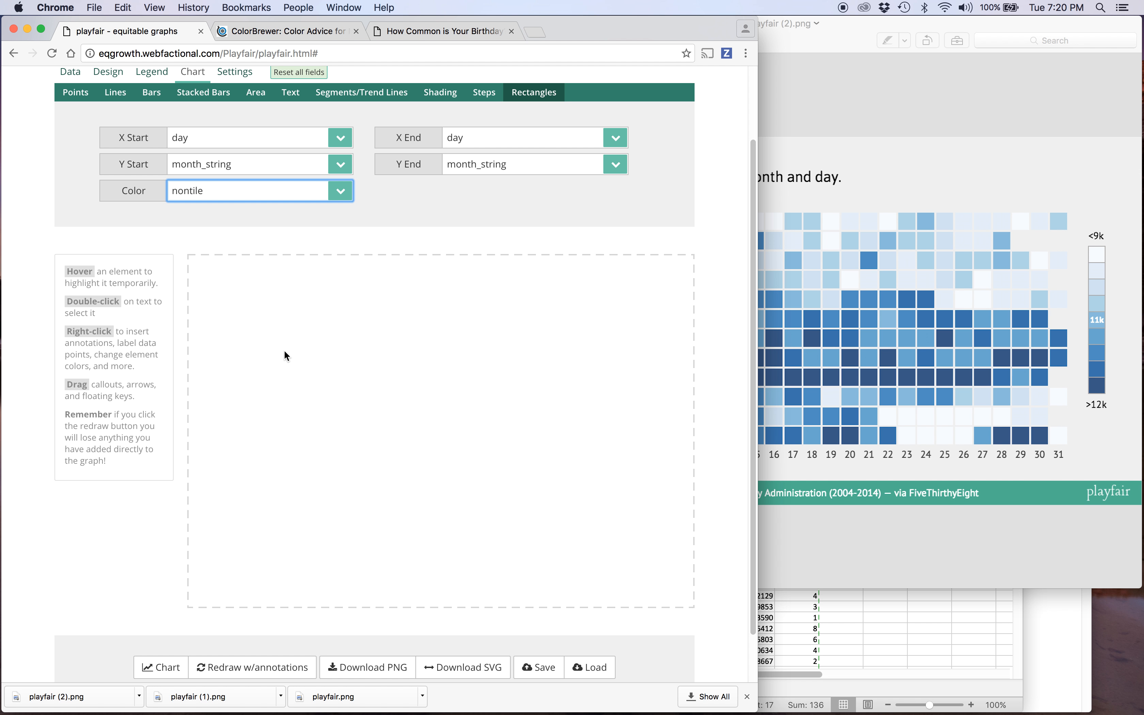
pyautogui.scroll(-3, 284, 351)
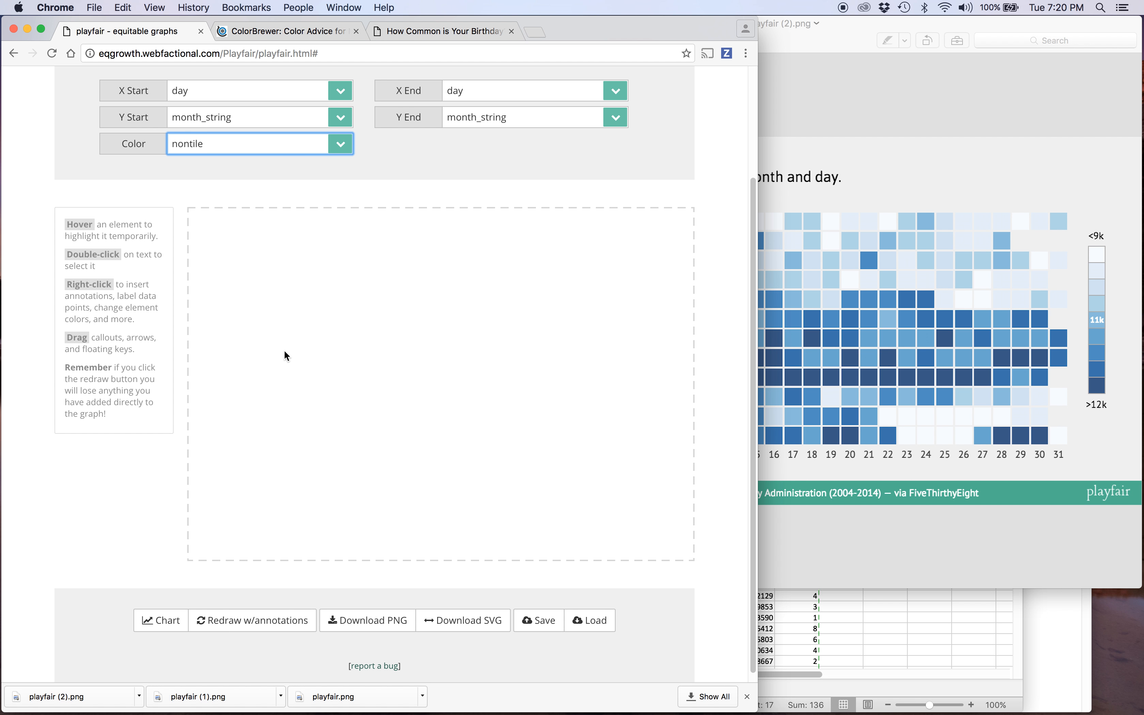
pyautogui.click(147, 614)
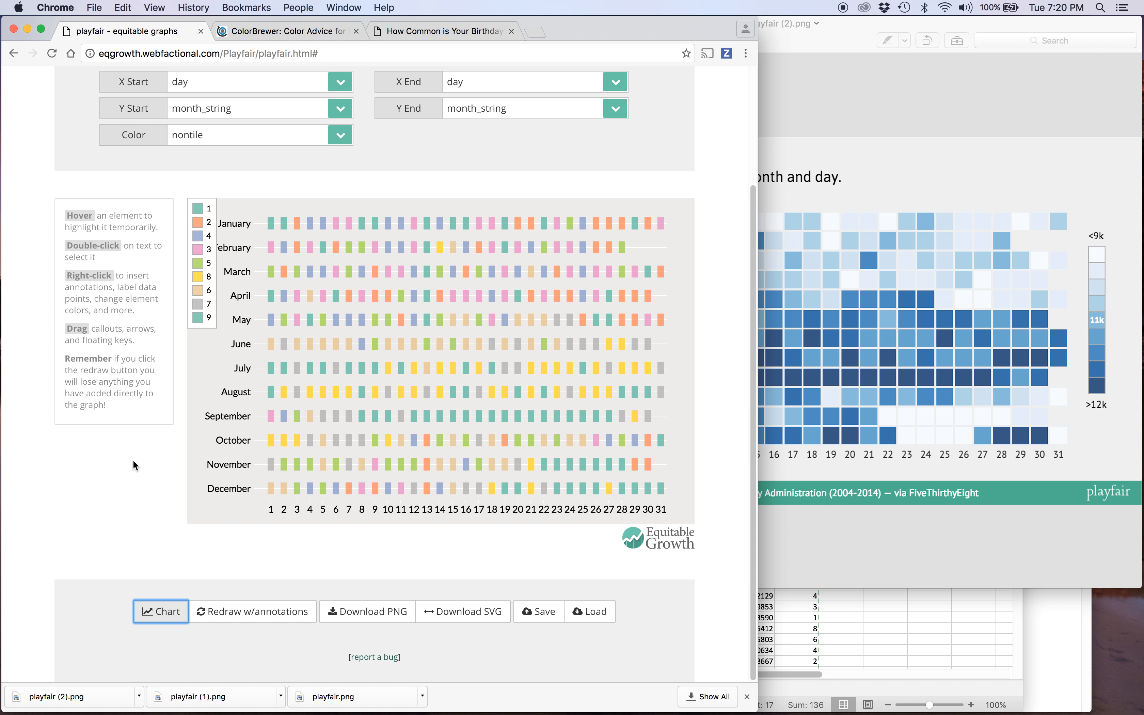
# Step: Bring the finished heatmap in Preview to the front and narrow its window so it sits beside the browser
pyautogui.scroll(3, 134, 460)
pyautogui.scroll(3, 133, 460)
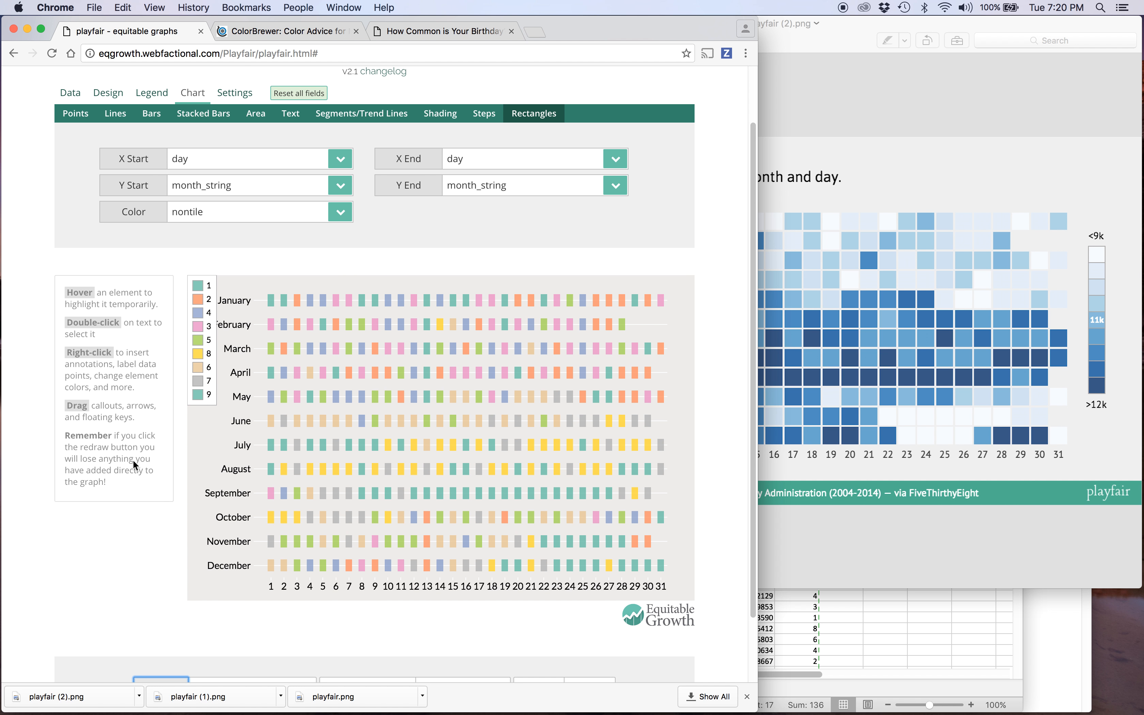
pyautogui.click(900, 162)
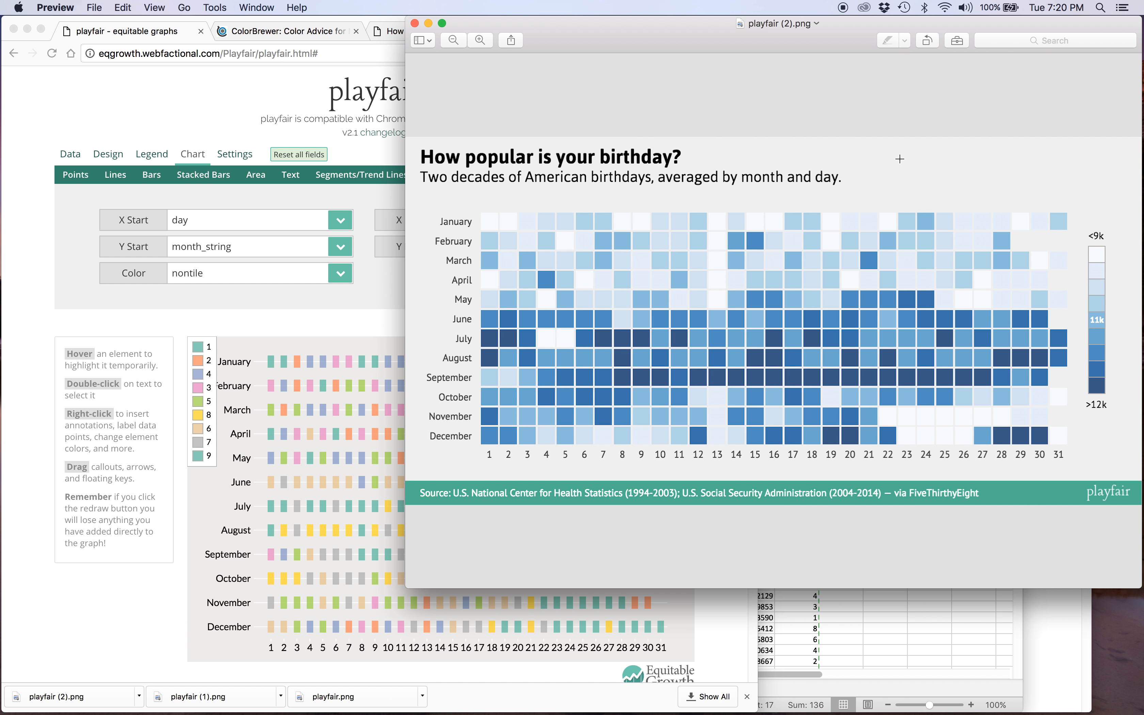
pyautogui.moveTo(405, 158); pyautogui.dragTo(751, 190)
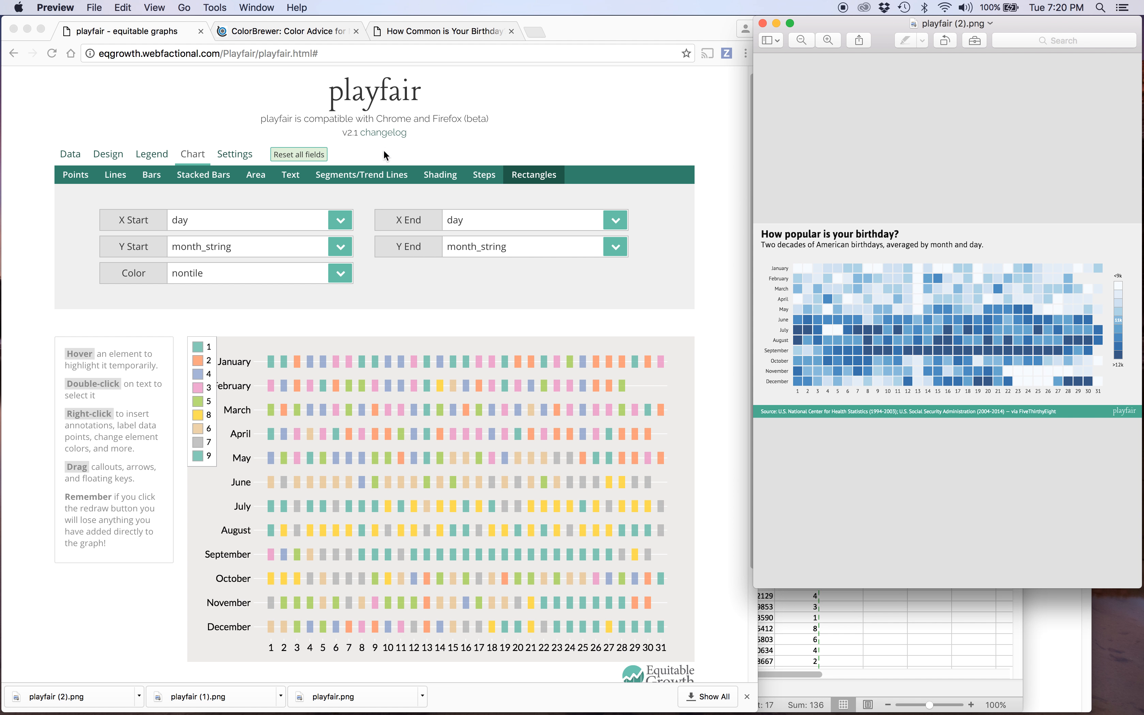
# Step: Back on the playfair page, enter "How" as the start of the chart's headline
pyautogui.click(108, 153)
pyautogui.click(219, 224)
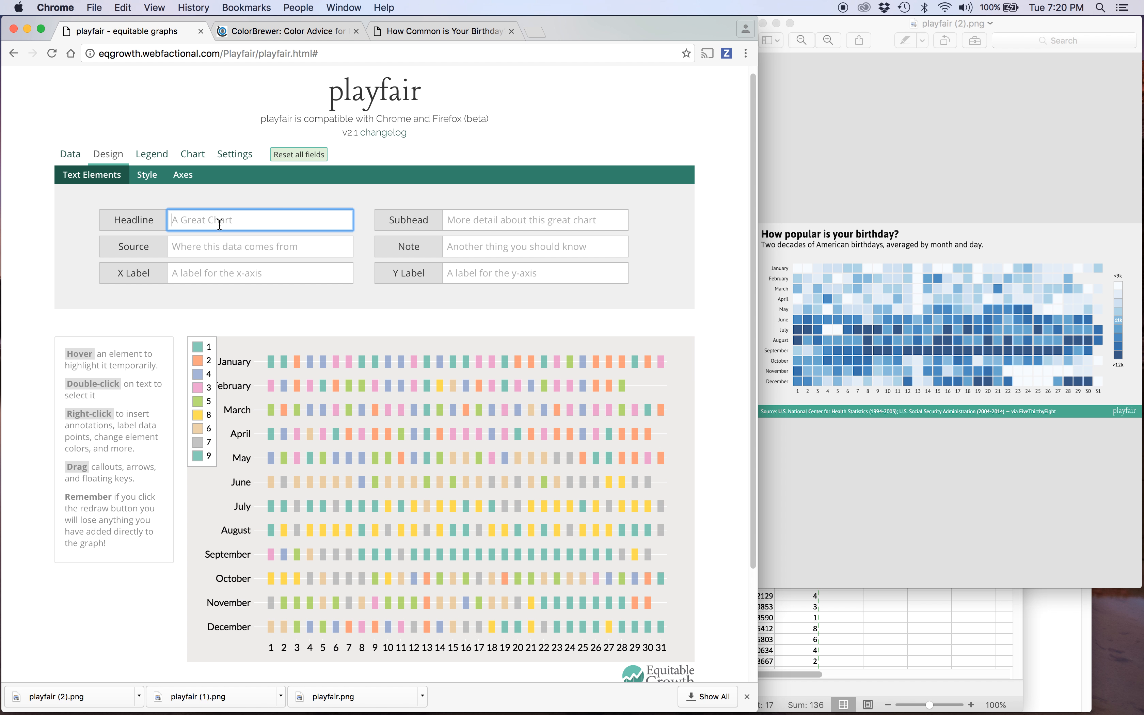
pyautogui.write('How')
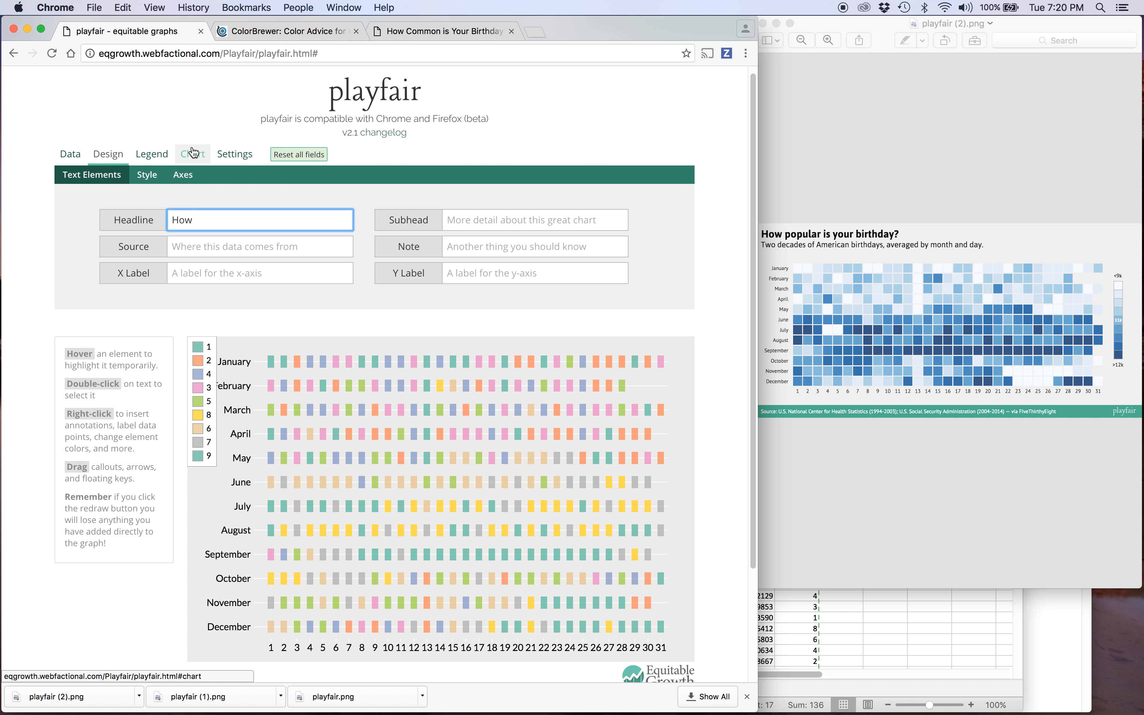
# Step: Set the chart style's theme to Default and redraw the chart
pyautogui.click(147, 175)
pyautogui.click(203, 224)
pyautogui.click(194, 209)
pyautogui.scroll(-3, 171, 450)
pyautogui.click(162, 611)
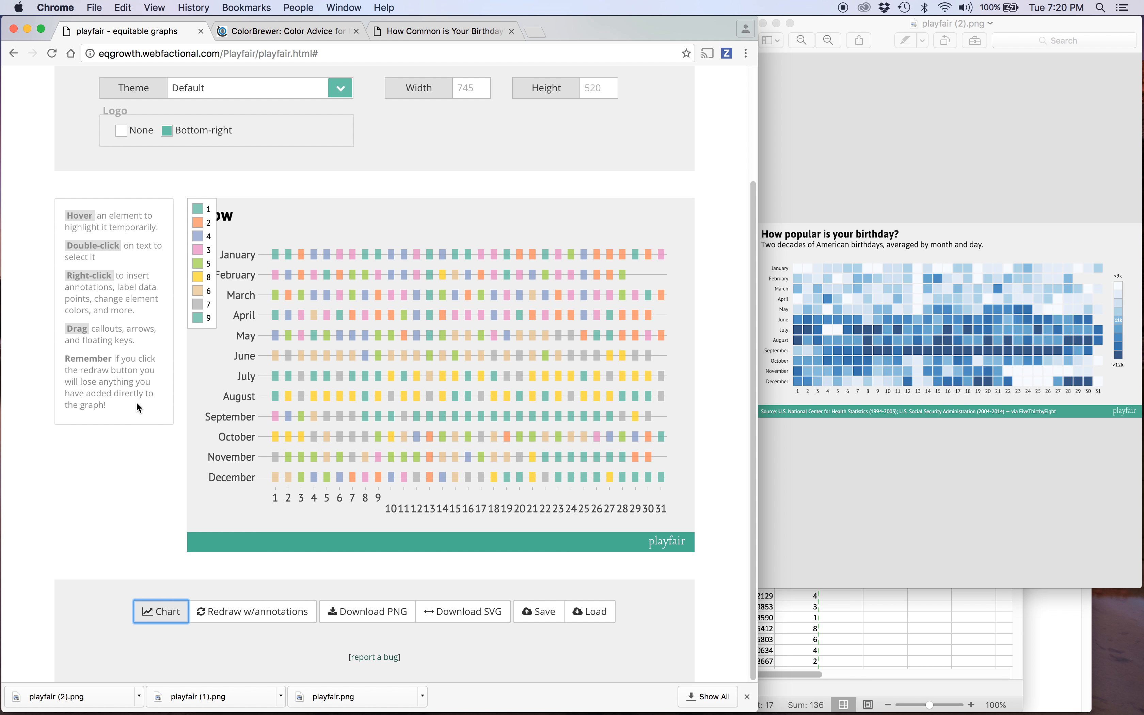
pyautogui.scroll(3, 137, 406)
pyautogui.scroll(-1, 137, 403)
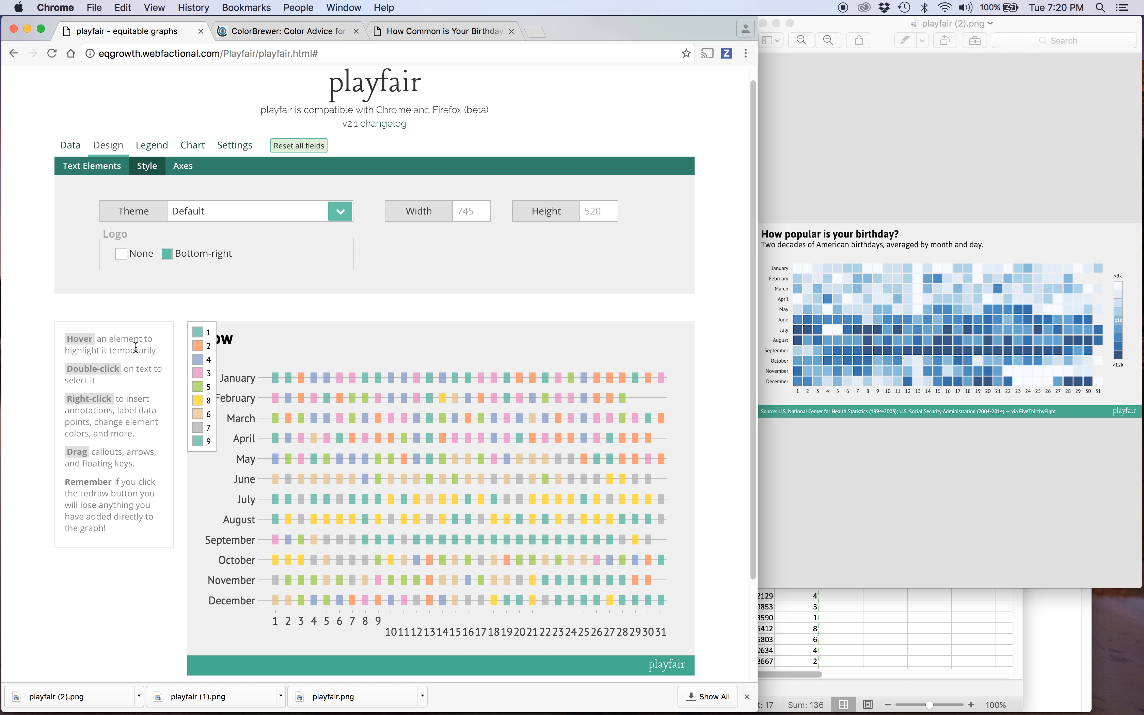
# Step: Complete the chart's headline as "How popular is your birthday?"
pyautogui.click(108, 170)
pyautogui.click(243, 207)
pyautogui.write('popular')
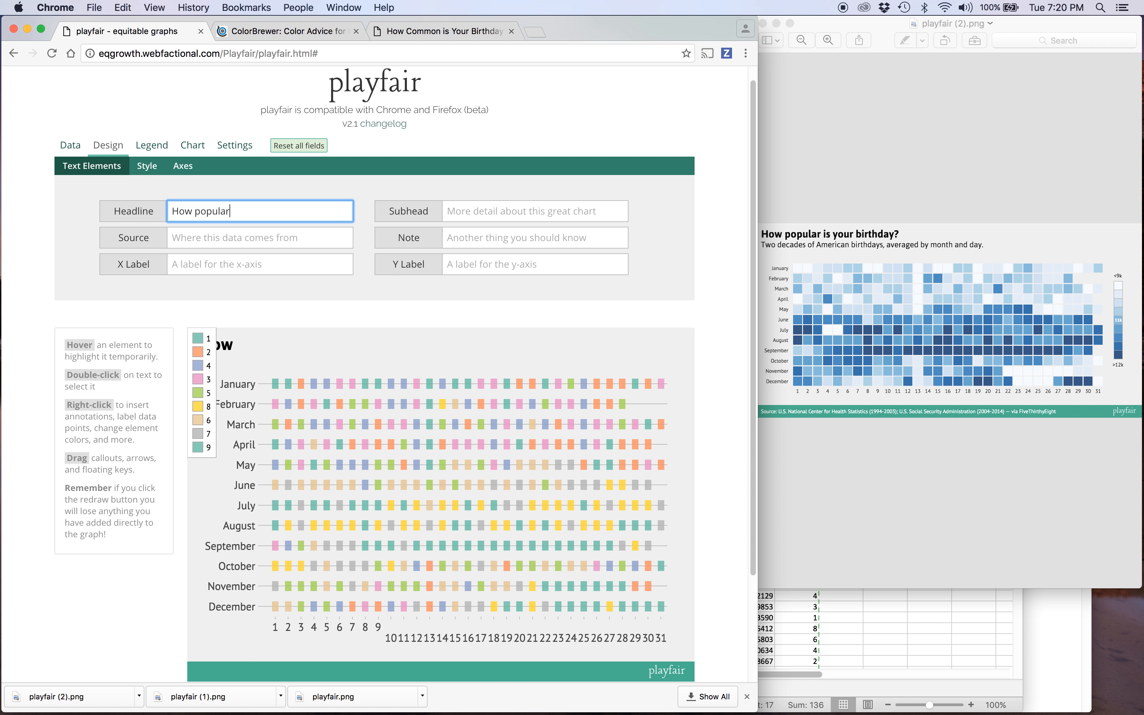
pyautogui.write(' is your birthday?')
# Step: Enter the source "U.S. National Center for Health Statistics (1994-2003); U.S. Social Security Administration (2004-2014) - via FiveThirtyEight"
pyautogui.click(173, 237)
pyautogui.write('U.S. National Center for Health S')
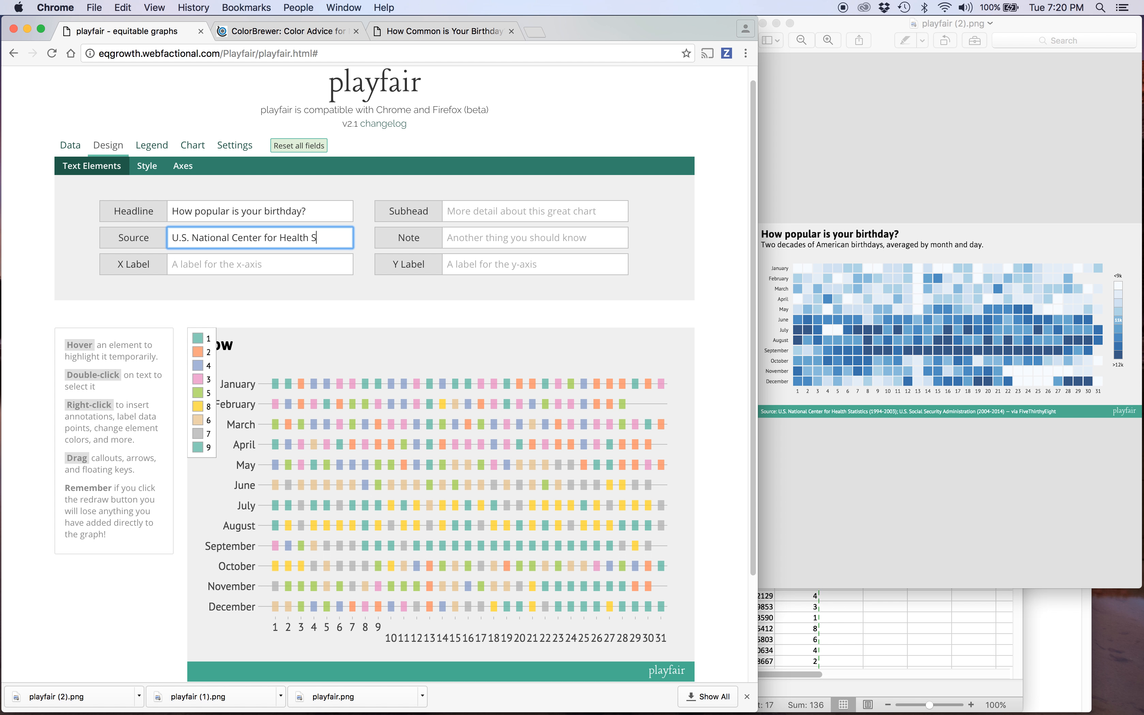
pyautogui.write('tatistics (19')
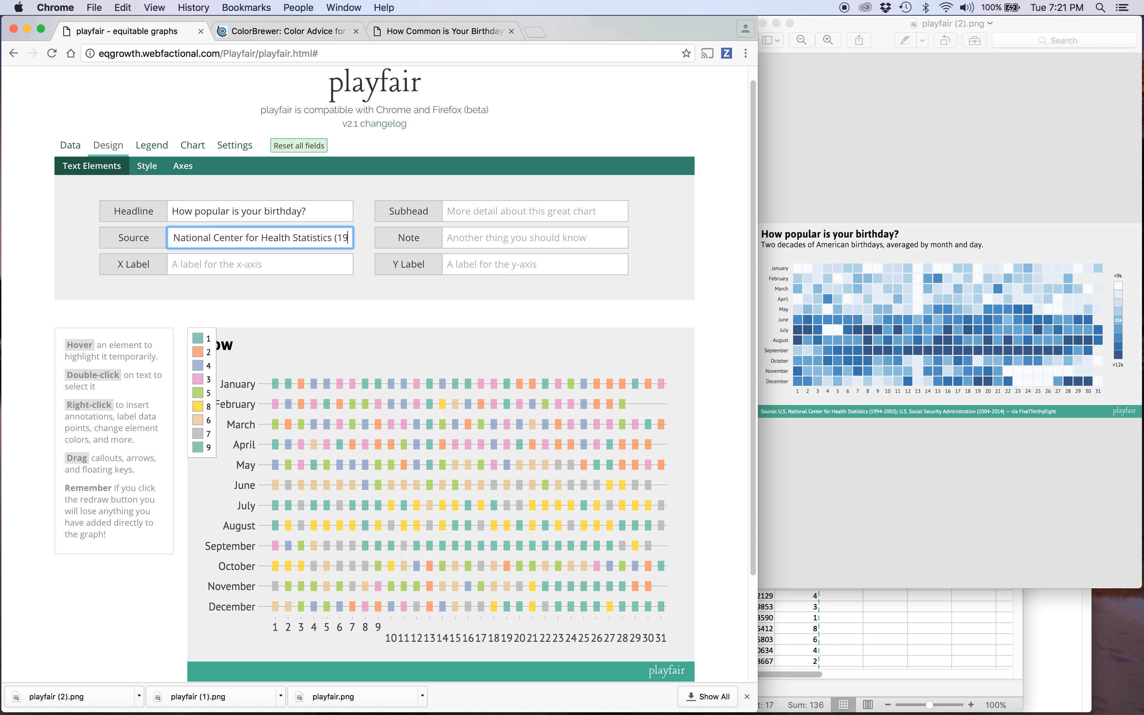
pyautogui.write('94-2003)')
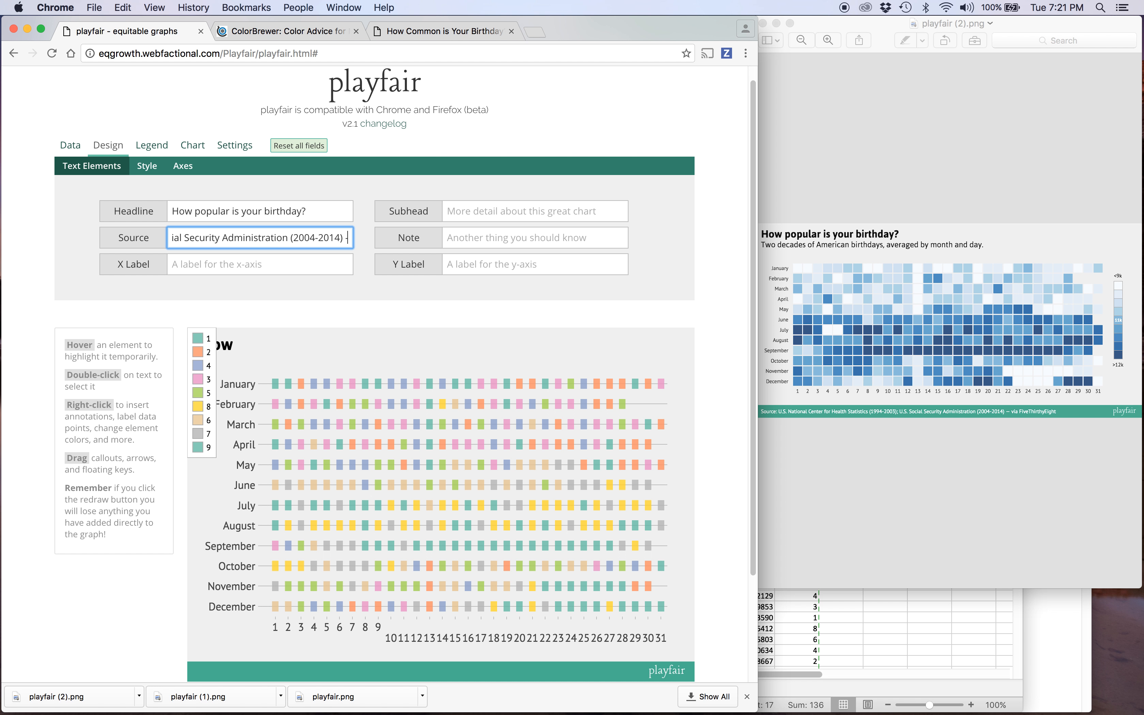
pyautogui.write('Five')
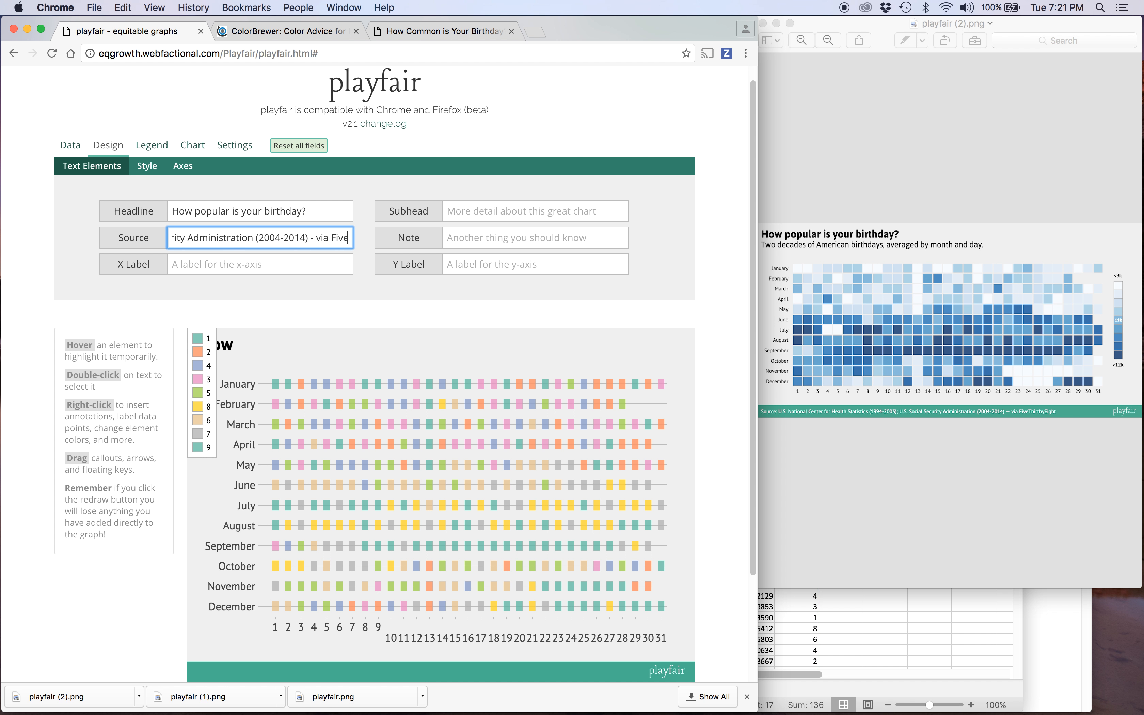
pyautogui.write('ThirtyEight')
# Step: Set the subhead to "Two decades of American birthdays, averaged by month and day" and redraw the chart
pyautogui.press('Tab')
pyautogui.press('Tab')
pyautogui.write('Tw')
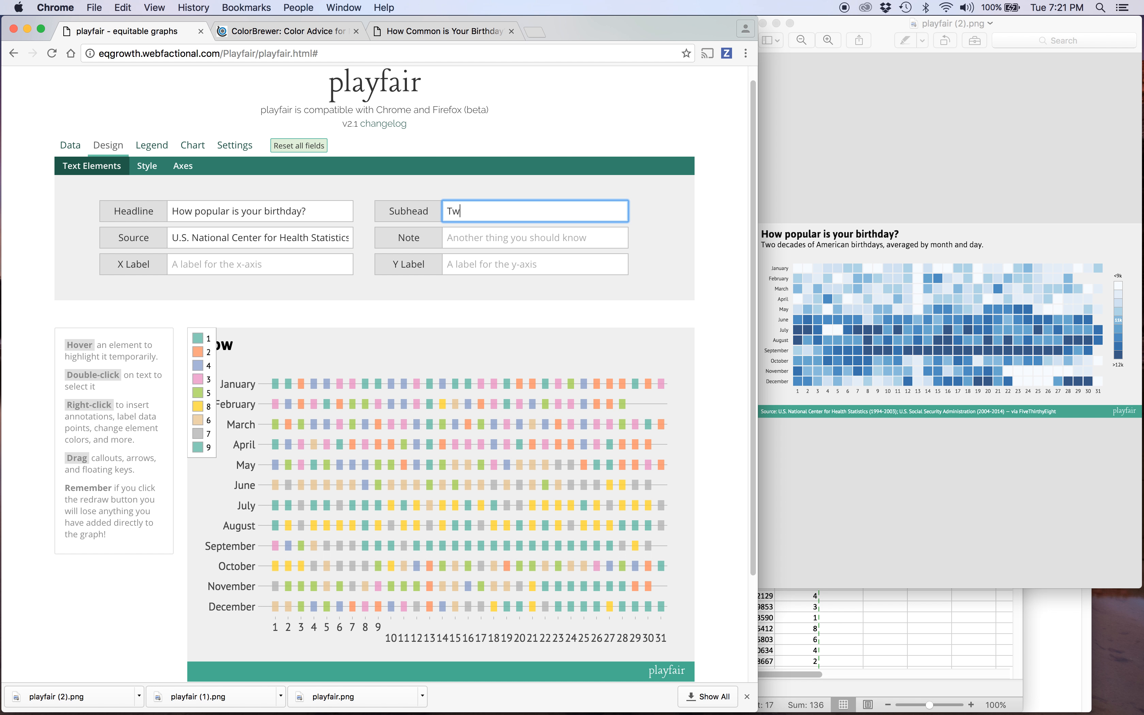
pyautogui.write('o decades of American birthdays, averaged by mon')
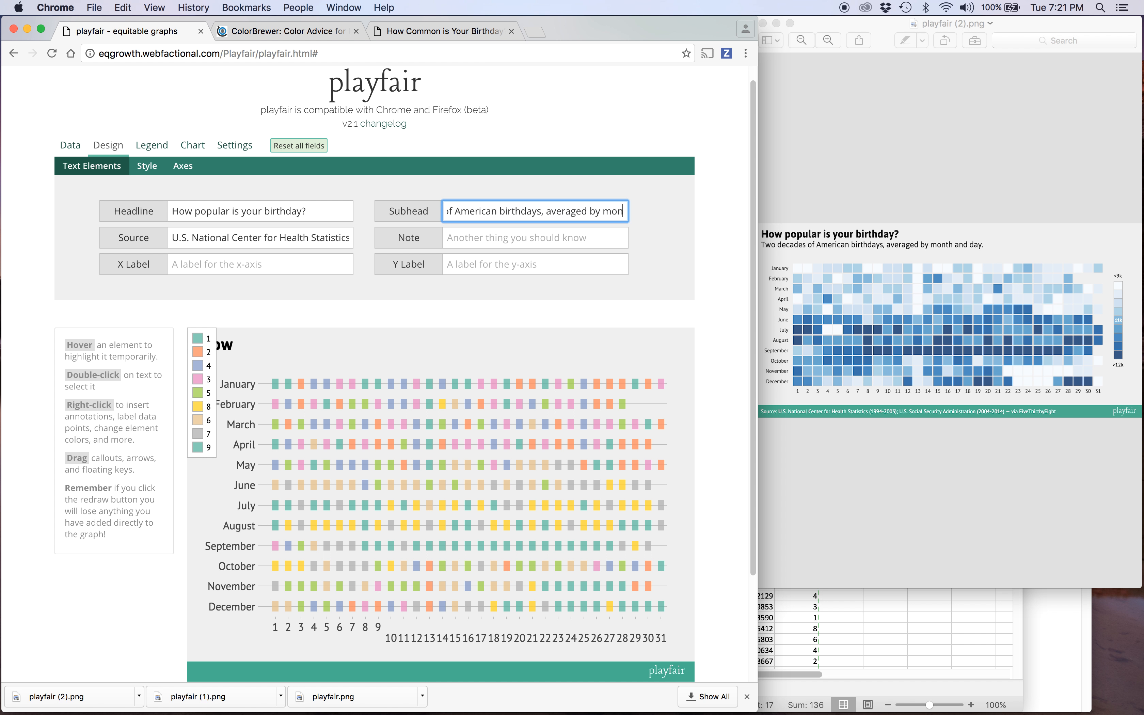
pyautogui.write('th and day')
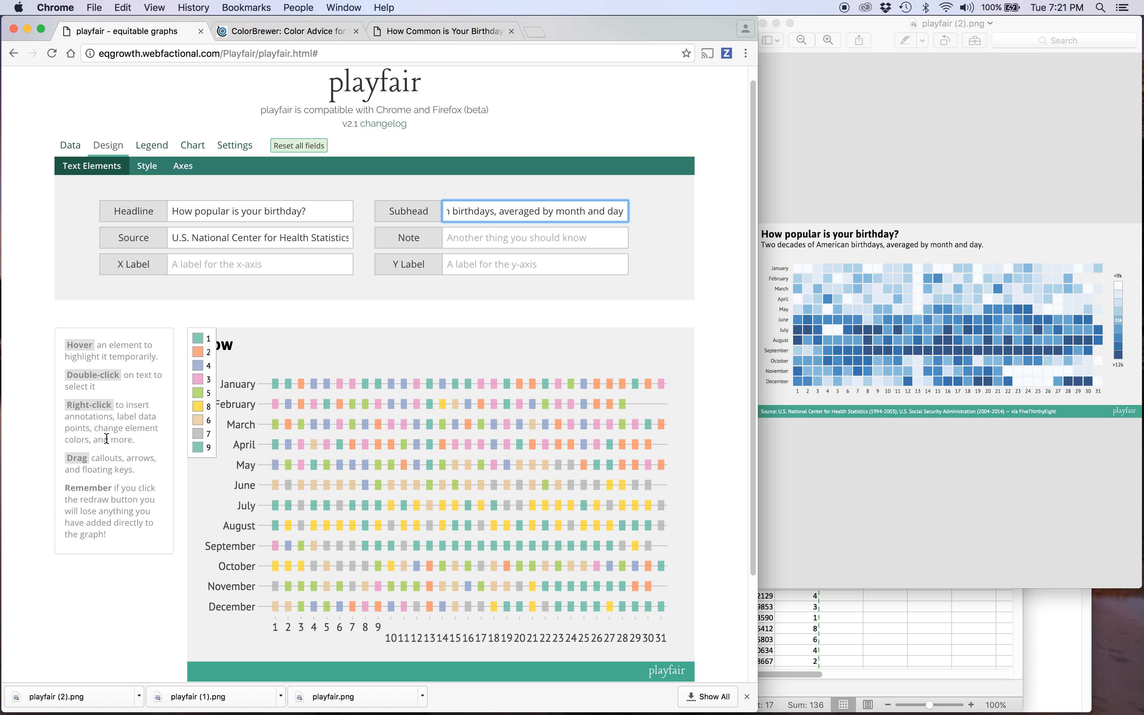
pyautogui.scroll(-3, 107, 438)
pyautogui.click(160, 661)
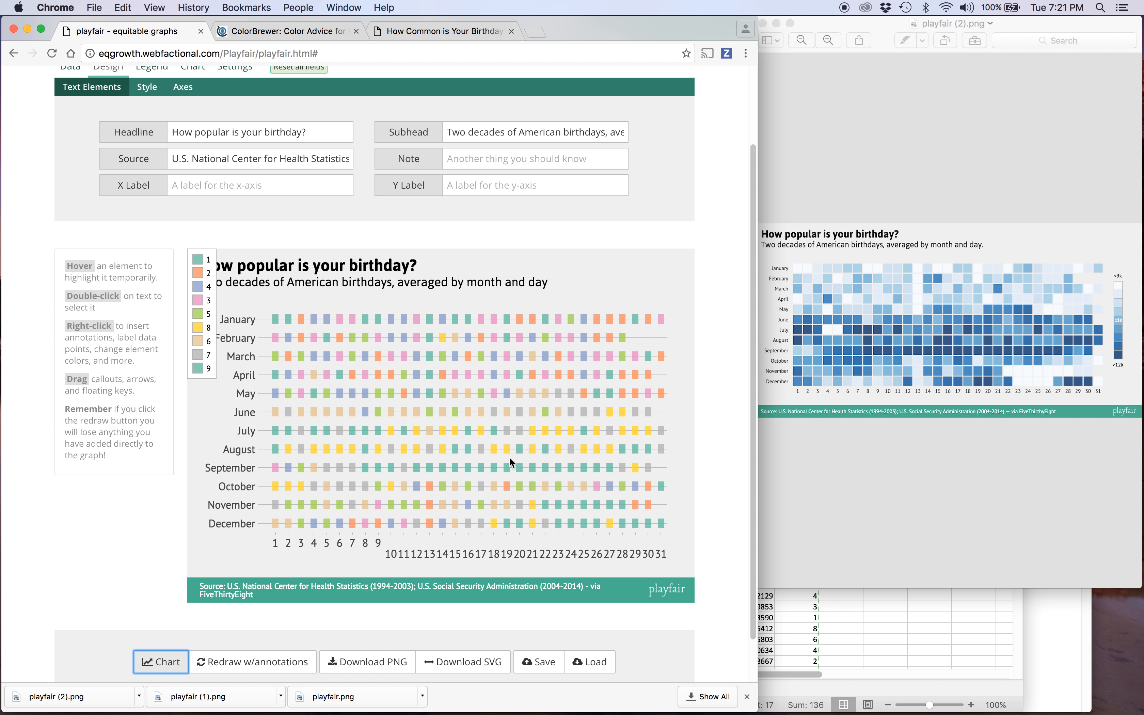
# Step: Switch to ColorBrewer, choose the sequential single-hue Blues scheme with 9 data classes and open its export options
pyautogui.scroll(3, 368, 372)
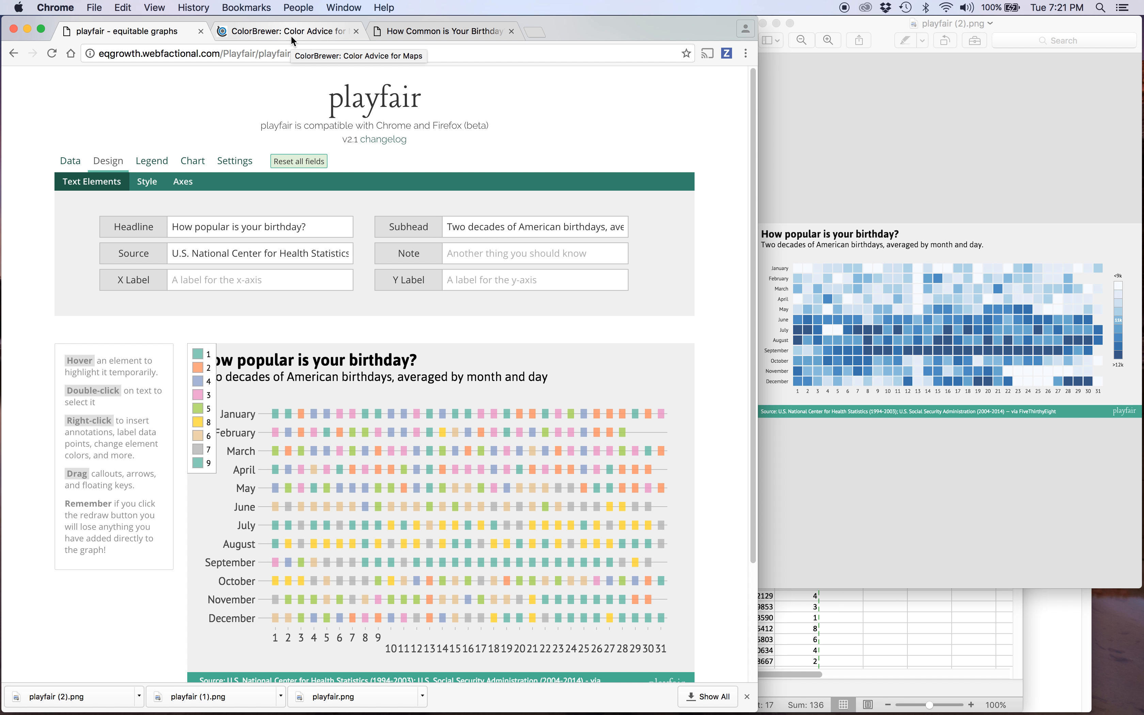
pyautogui.click(290, 35)
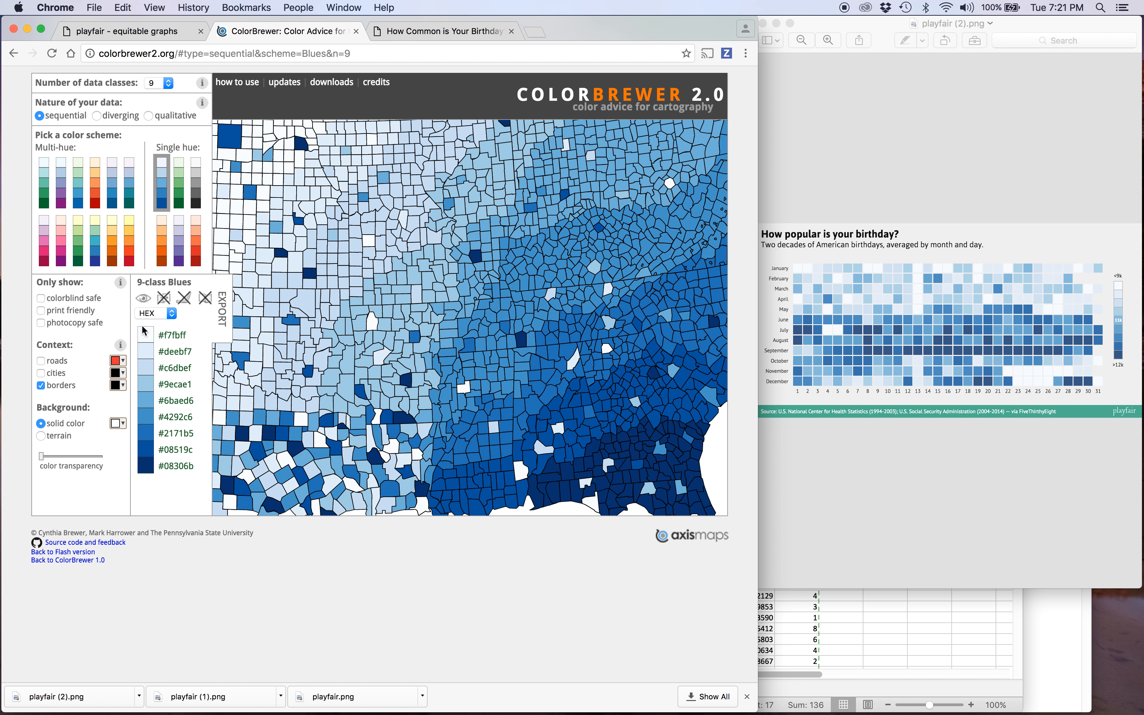
pyautogui.moveTo(97, 53); pyautogui.dragTo(171, 53)
pyautogui.click(192, 54)
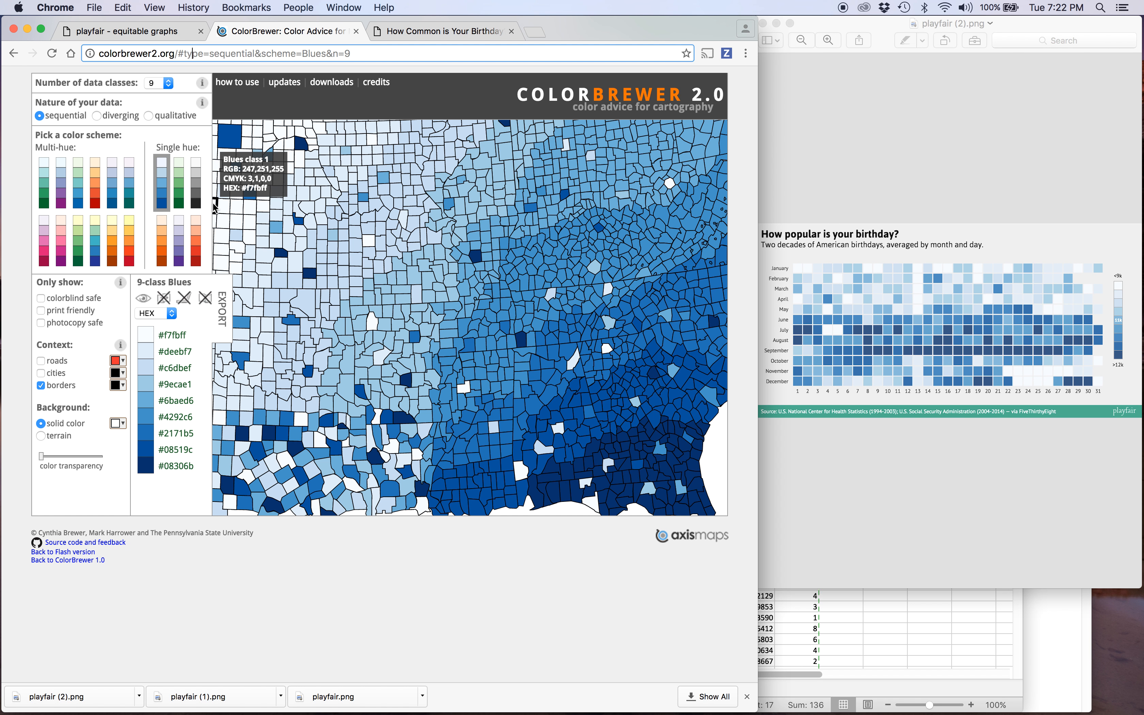
pyautogui.click(160, 83)
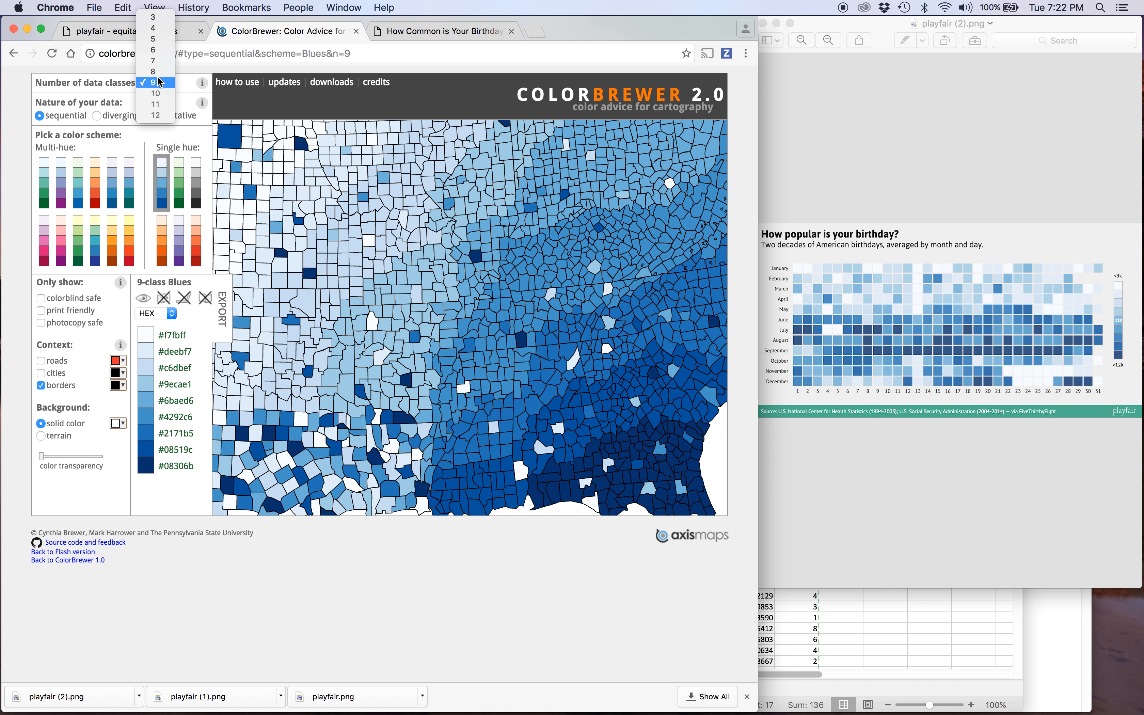
pyautogui.click(158, 83)
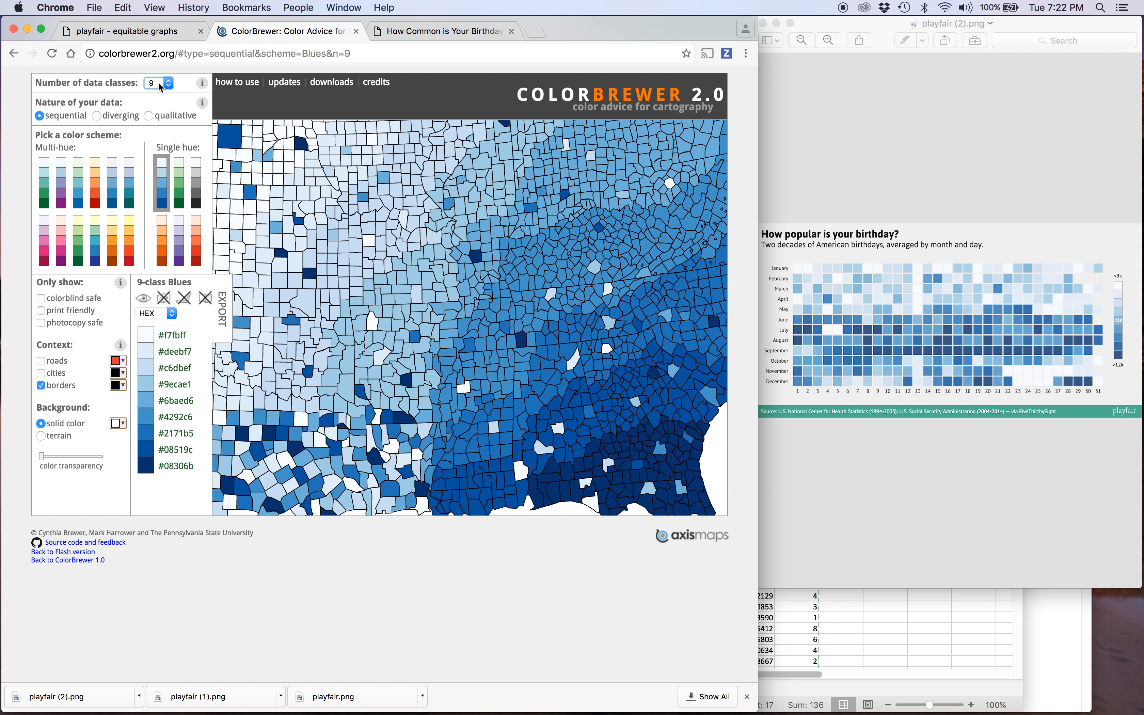
pyautogui.click(163, 191)
pyautogui.click(221, 325)
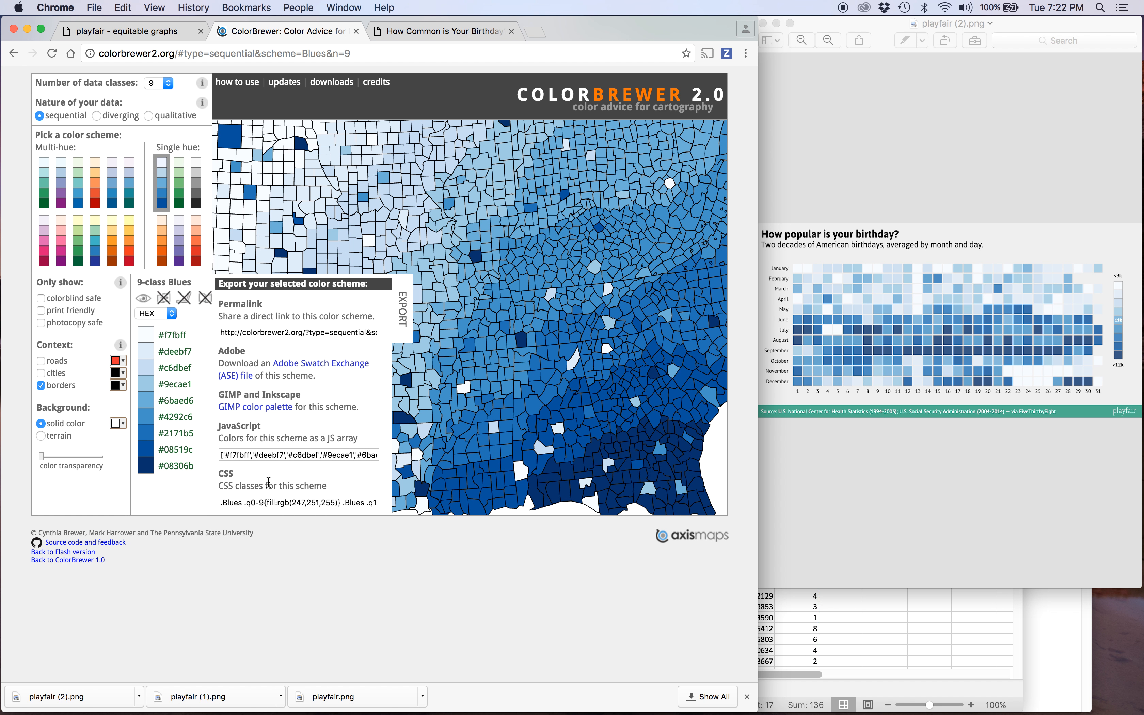
# Step: Copy the JavaScript color array of the 9-class Blues scheme from the export options
pyautogui.click(252, 454)
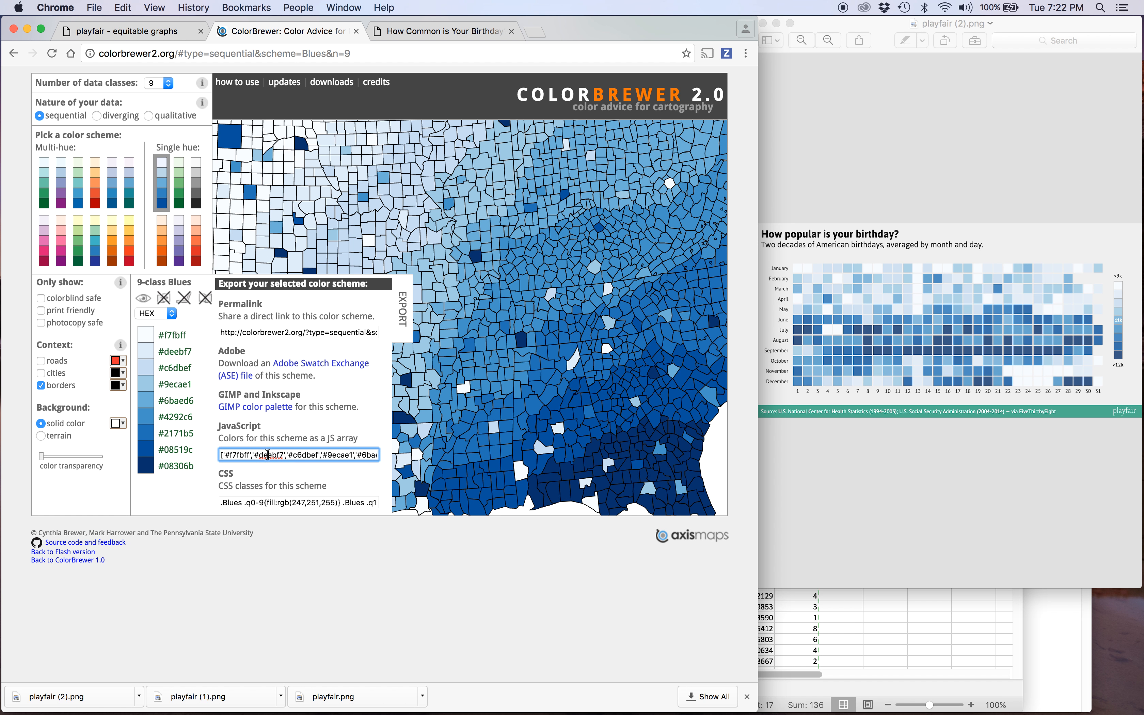
pyautogui.press('super+a')
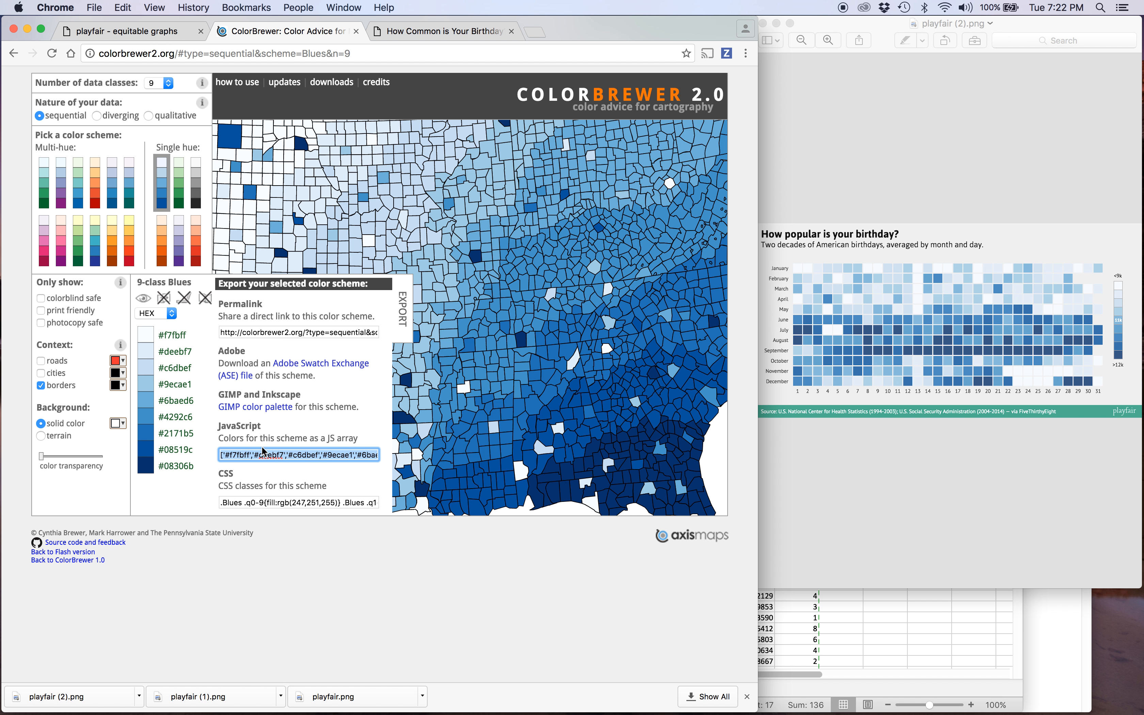
pyautogui.press('super+c')
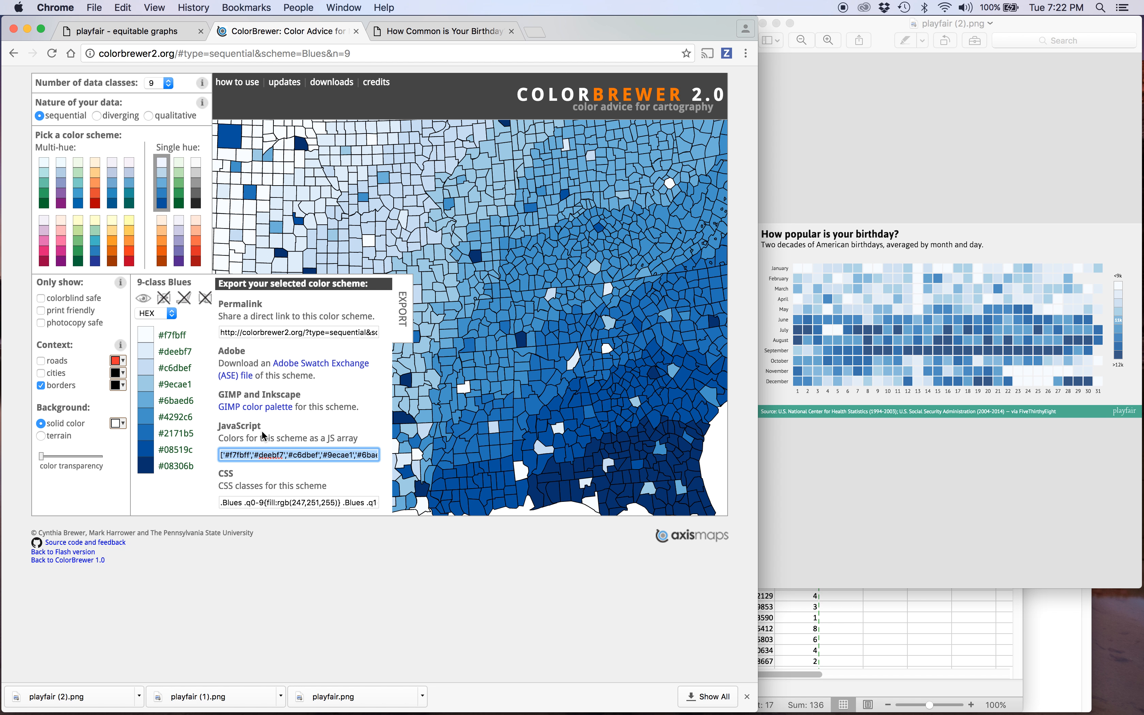
# Step: Switch to playfair and paste the copied Blues array as the qualitative_color value in the color_scales settings
pyautogui.click(145, 40)
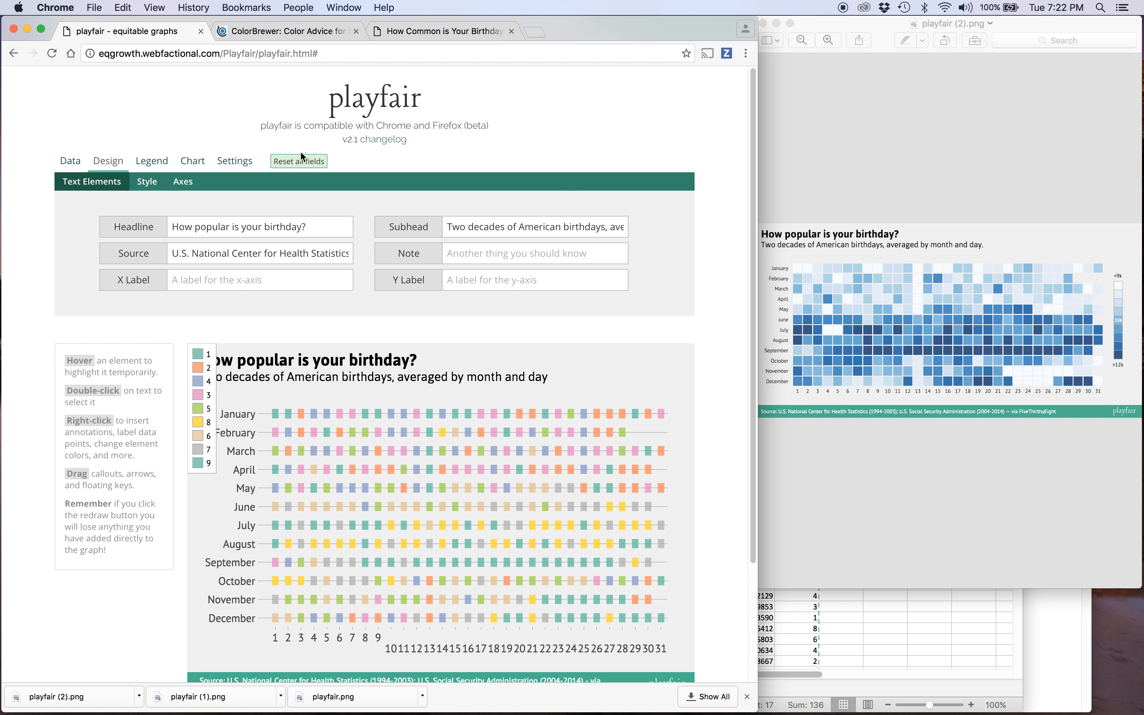
pyautogui.click(235, 160)
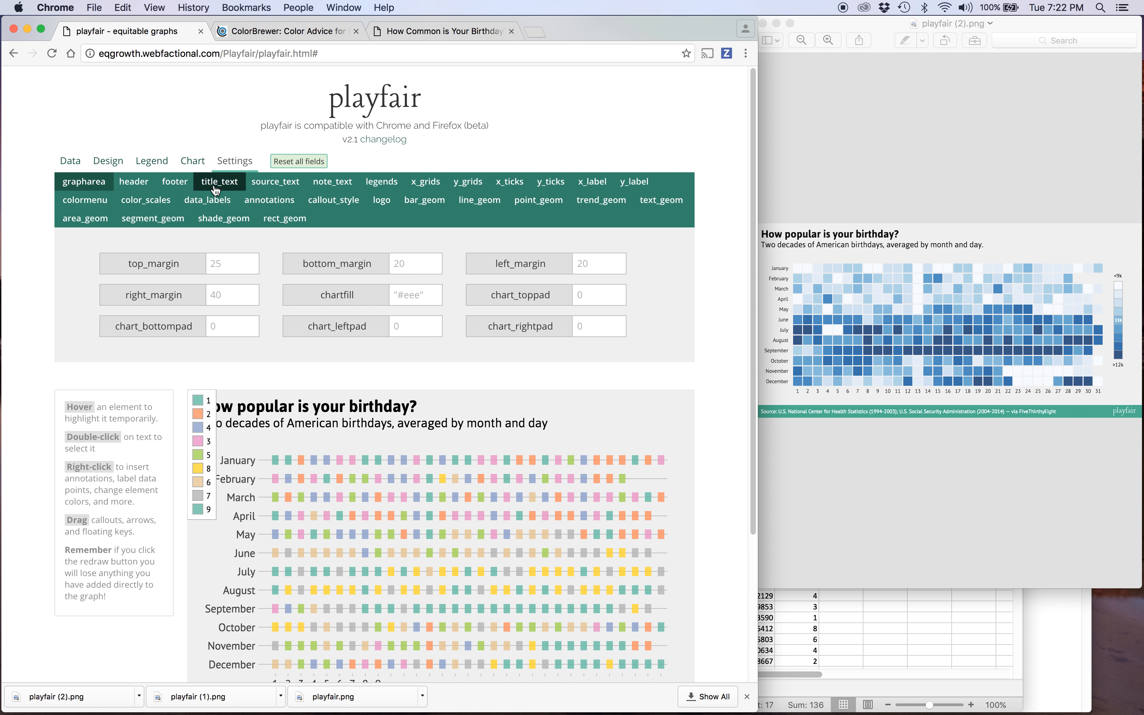
pyautogui.click(145, 202)
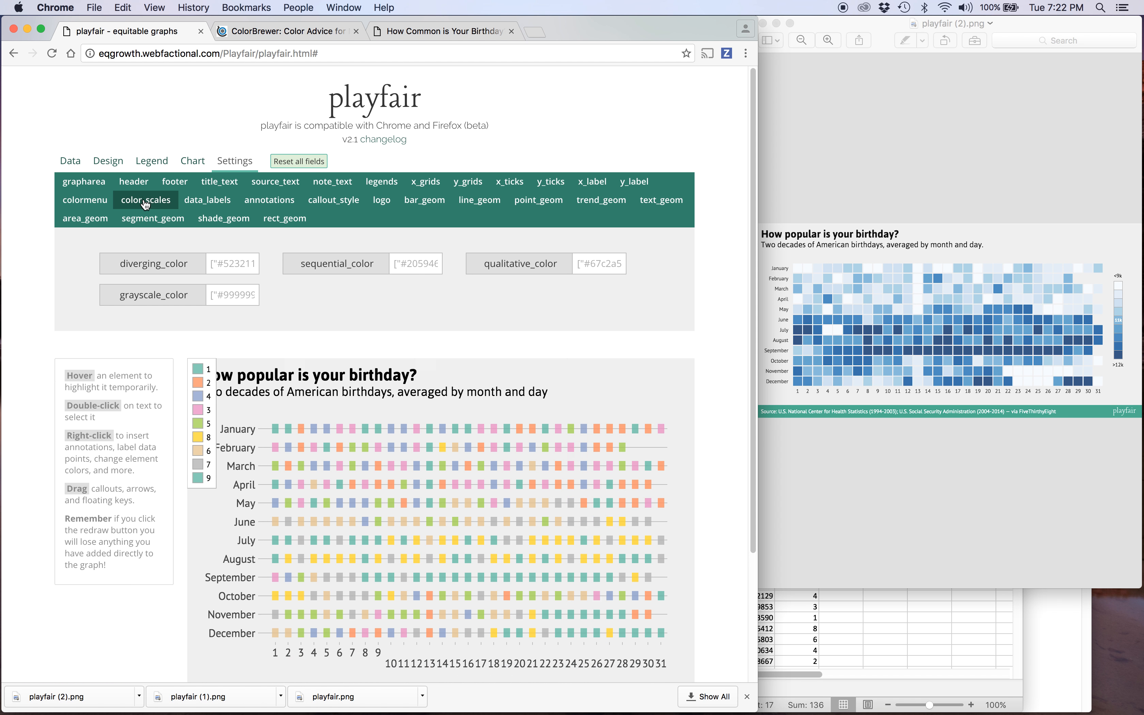
pyautogui.click(596, 268)
pyautogui.press('super+v')
pyautogui.hscroll(-5, 591, 266)
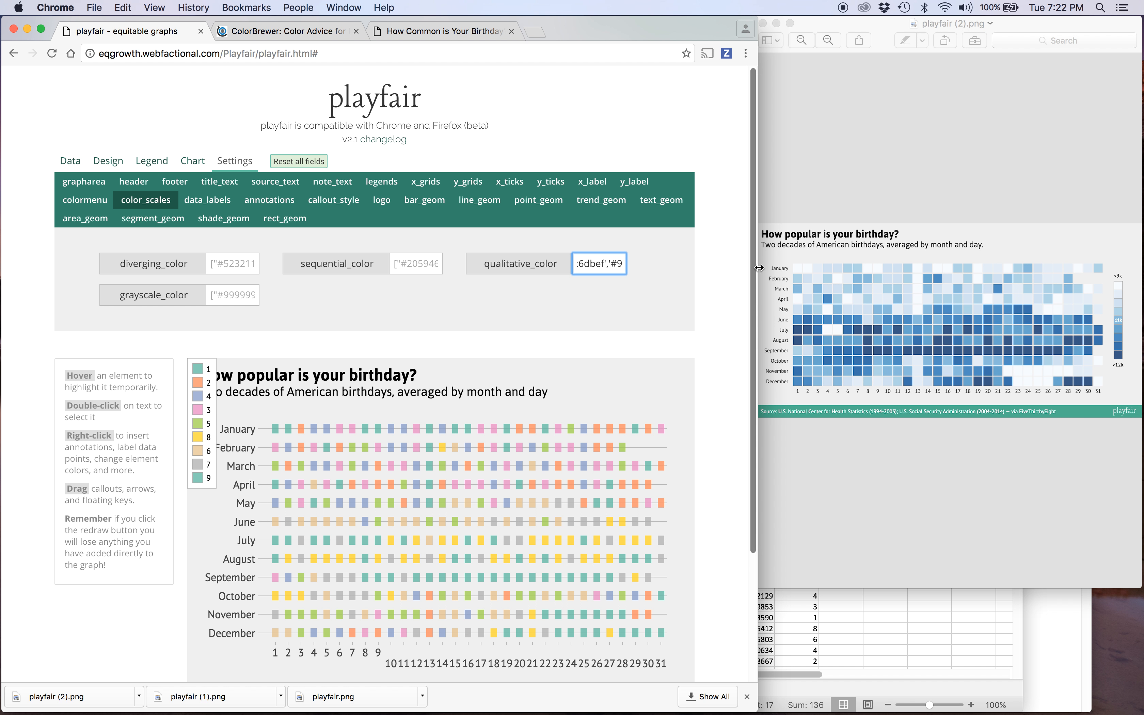
# Step: Widen the browser window, replace the single quotes in the qualitative_color array with double quotes around every hex color, and redraw the chart
pyautogui.moveTo(758, 268); pyautogui.dragTo(973, 293)
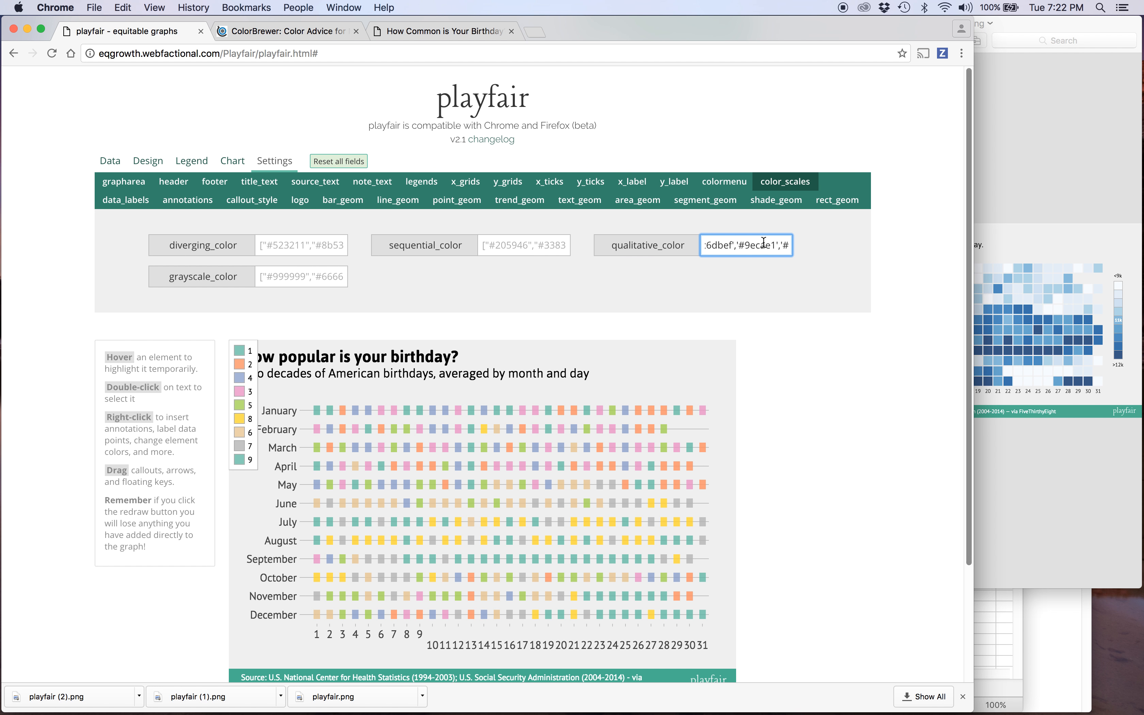
pyautogui.hscroll(-5, 729, 244)
pyautogui.click(710, 246)
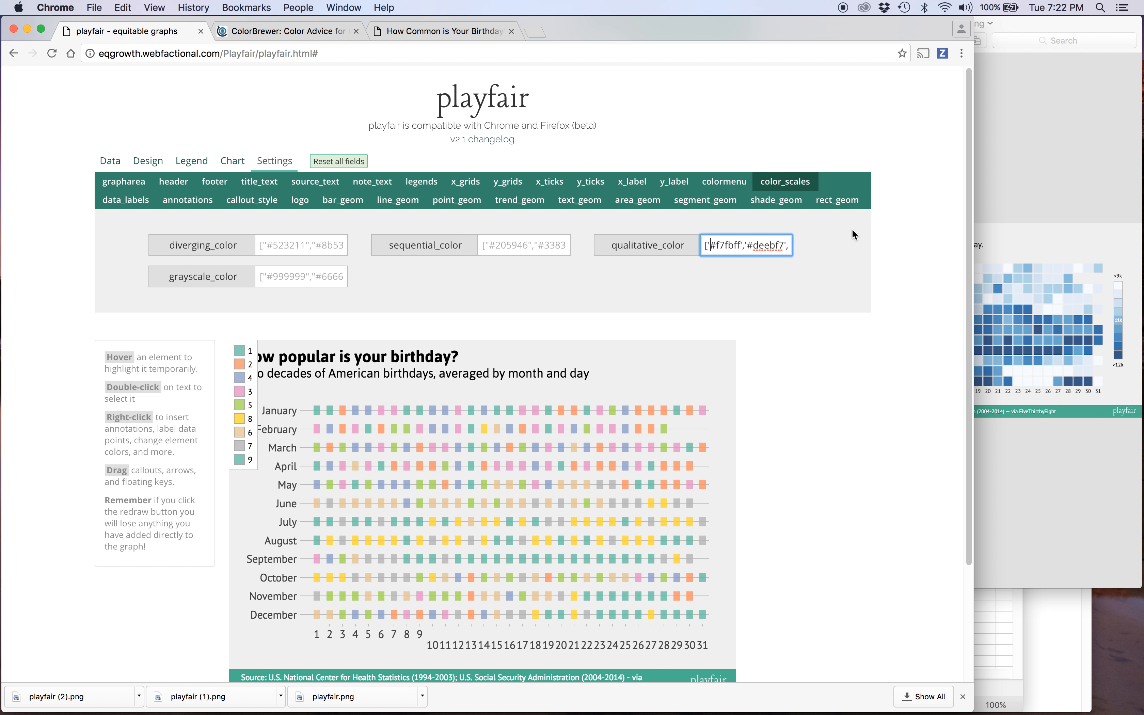
pyautogui.press('BackSpace')
pyautogui.write('"')
pyautogui.press('BackSpace')
pyautogui.press('BackSpace')
pyautogui.write('",')
pyautogui.press('BackSpace')
pyautogui.write('"')
pyautogui.press('Right')
pyautogui.press('Right')
pyautogui.press('Right')
pyautogui.write('","')
pyautogui.press('Right')
pyautogui.press('Right')
pyautogui.press('Right')
pyautogui.press('Right')
pyautogui.write('","')
pyautogui.press('Right')
pyautogui.press('Right')
pyautogui.press('Right')
pyautogui.hotkey('shift', 'Right')
pyautogui.write('","')
pyautogui.press('Right')
pyautogui.press('Right')
pyautogui.press('Right')
pyautogui.write('"')
pyautogui.hotkey('shift', 'Right')
pyautogui.write('"')
pyautogui.press('Right')
pyautogui.press('Right')
pyautogui.press('Right')
pyautogui.press('Right')
pyautogui.press('Right')
pyautogui.write('"')
pyautogui.press('Right')
pyautogui.hotkey('shift', 'Right')
pyautogui.write('"')
pyautogui.press('Right')
pyautogui.press('Right')
pyautogui.press('Right')
pyautogui.press('Right')
pyautogui.press('Right')
pyautogui.hotkey('shift', 'Right')
pyautogui.write('","')
pyautogui.press('Right')
pyautogui.press('Right')
pyautogui.press('Right')
pyautogui.press('Right')
pyautogui.hotkey('shift', 'Right')
pyautogui.write('"')
pyautogui.press('Right')
pyautogui.press('Right')
pyautogui.hotkey('shift', 'Left')
pyautogui.write('"')
pyautogui.press('Right')
pyautogui.press('Right')
pyautogui.hotkey('shift', 'Right')
pyautogui.write('"')
pyautogui.click(614, 307)
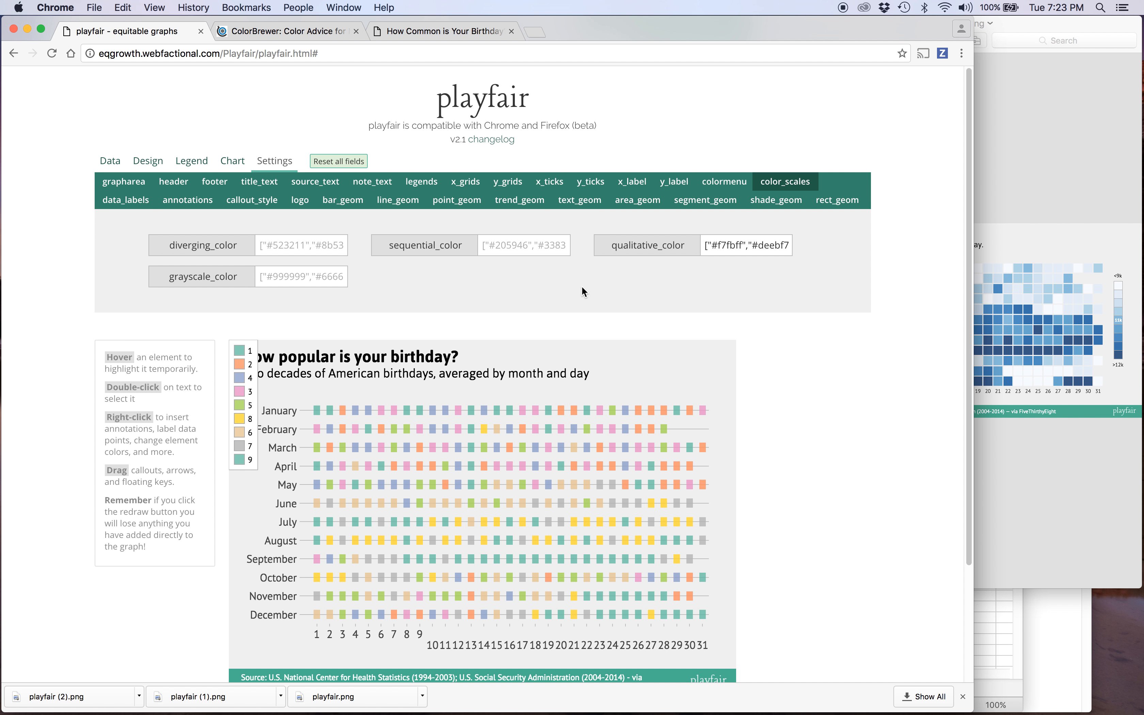
pyautogui.scroll(-3, 582, 286)
pyautogui.click(268, 674)
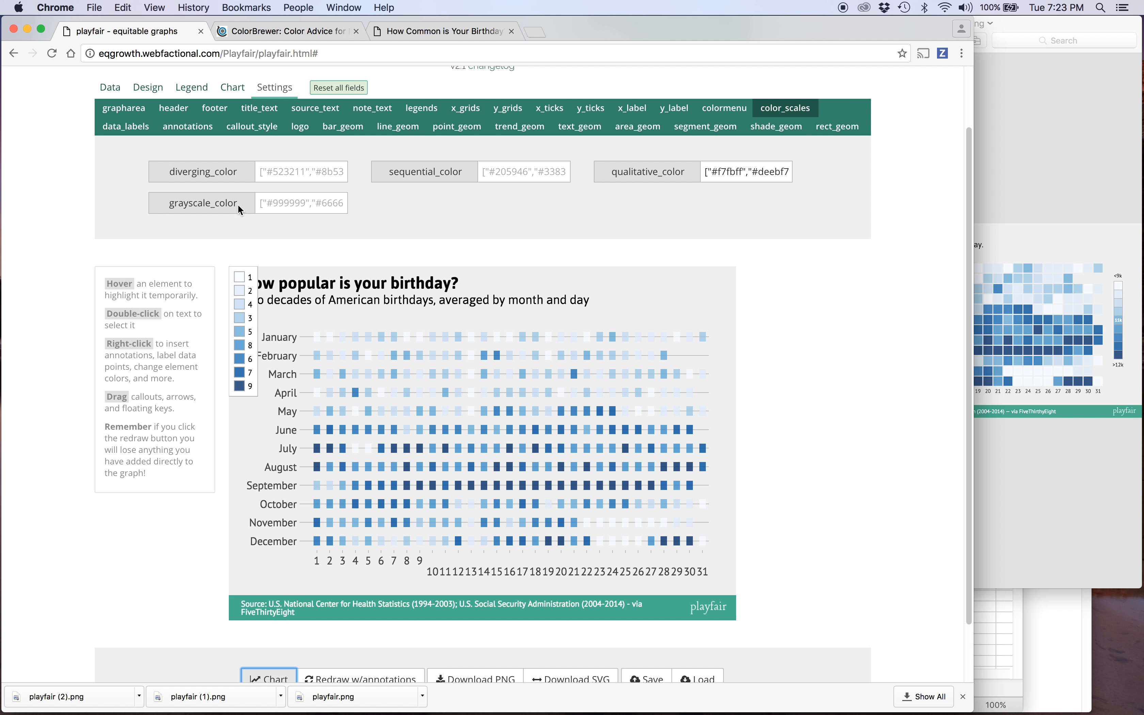
# Step: Turn off the Y gridlines in the chart's axes design options and redraw the chart
pyautogui.click(149, 87)
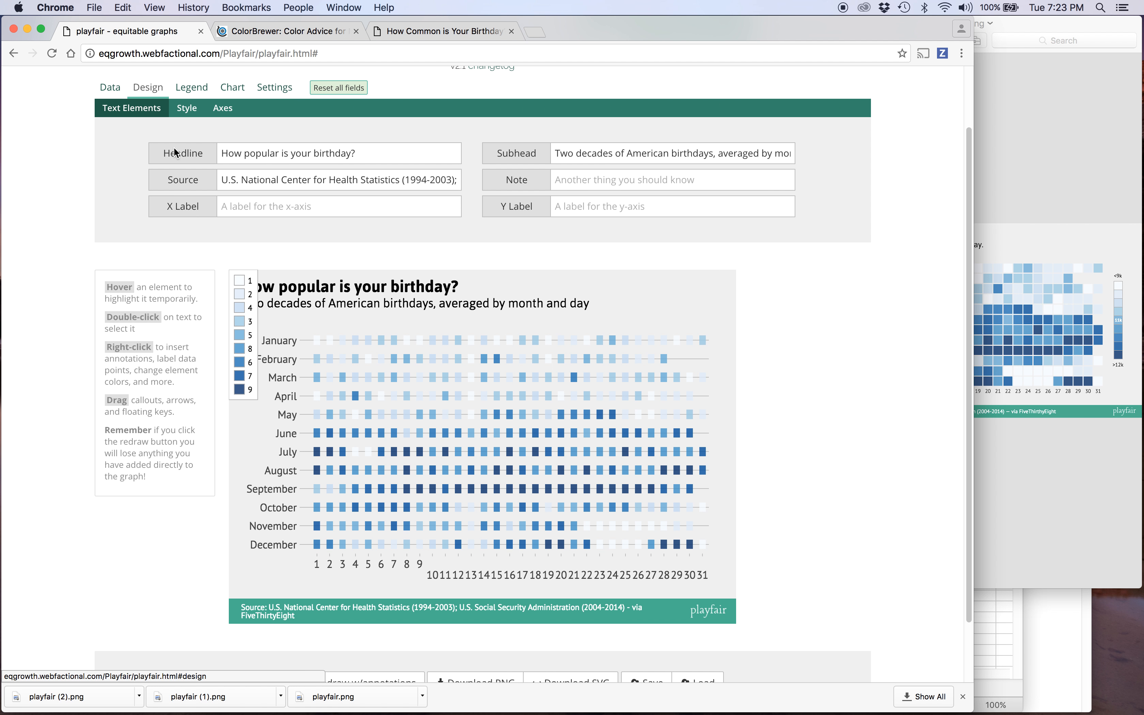
pyautogui.click(223, 108)
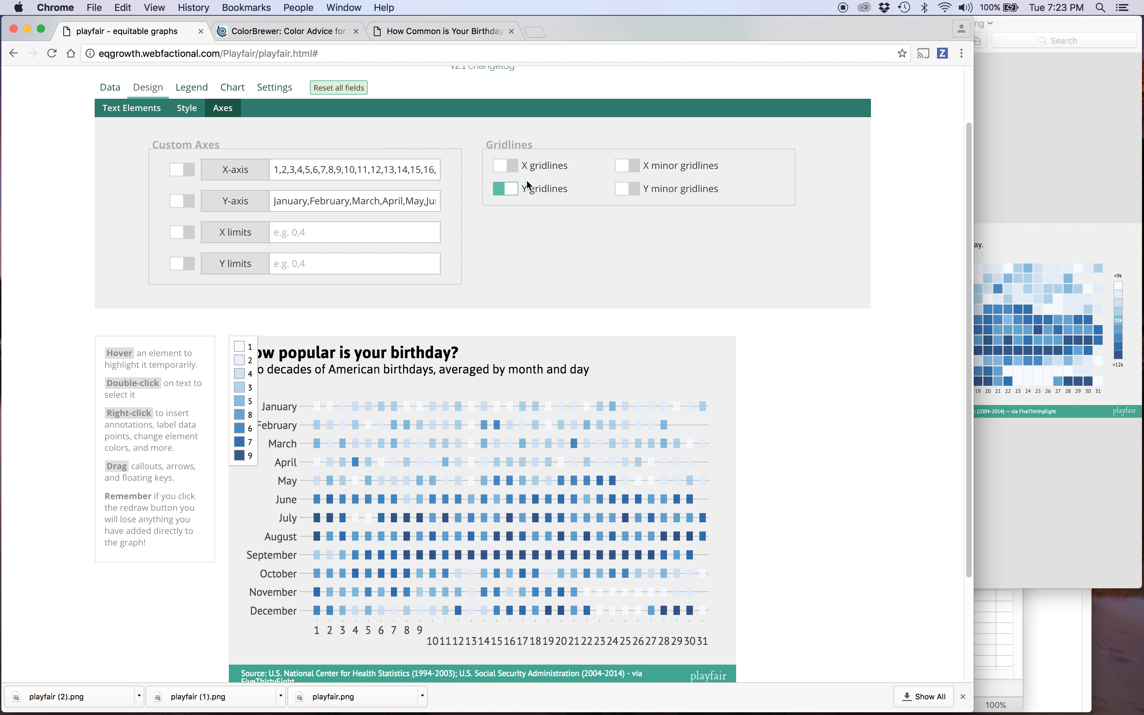
pyautogui.scroll(-3, 425, 282)
pyautogui.click(270, 611)
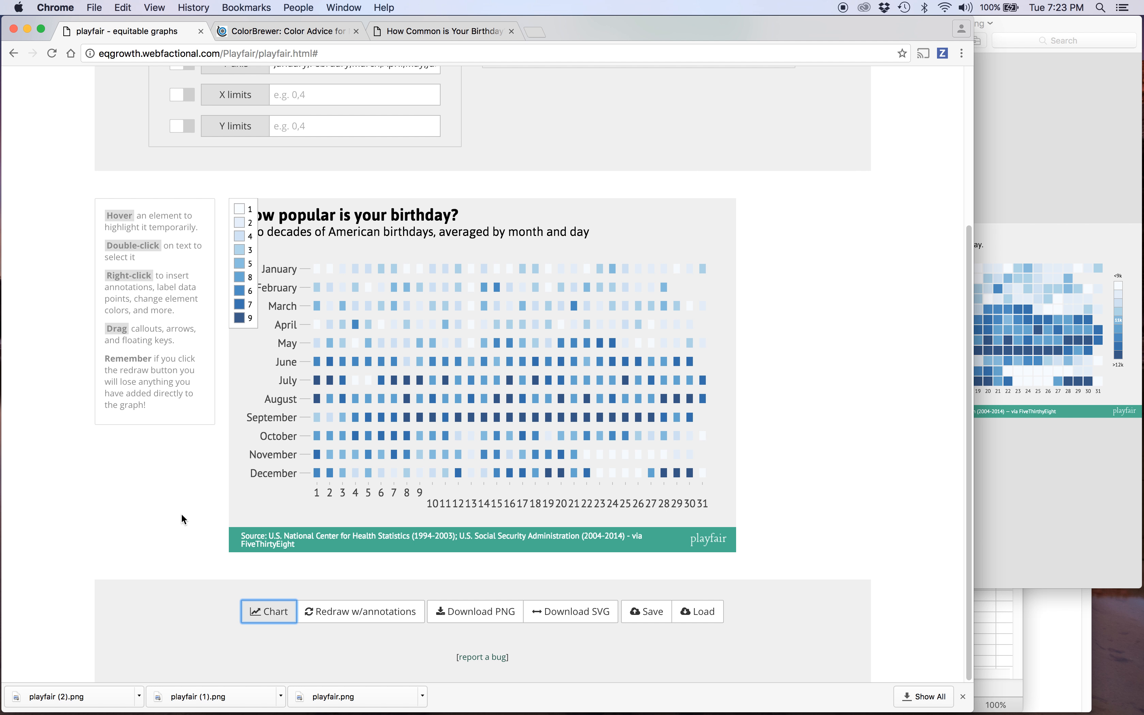
# Step: Set xtick_length to 0 in the x_ticks settings
pyautogui.scroll(3, 206, 410)
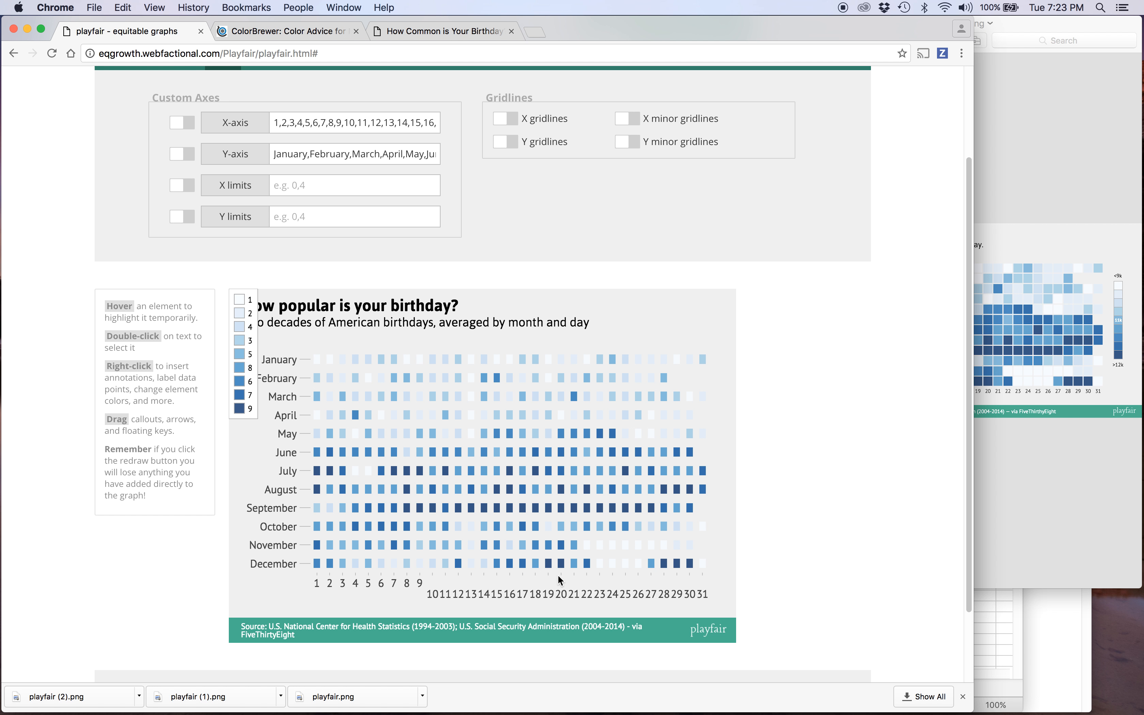
pyautogui.scroll(3, 514, 521)
pyautogui.click(276, 124)
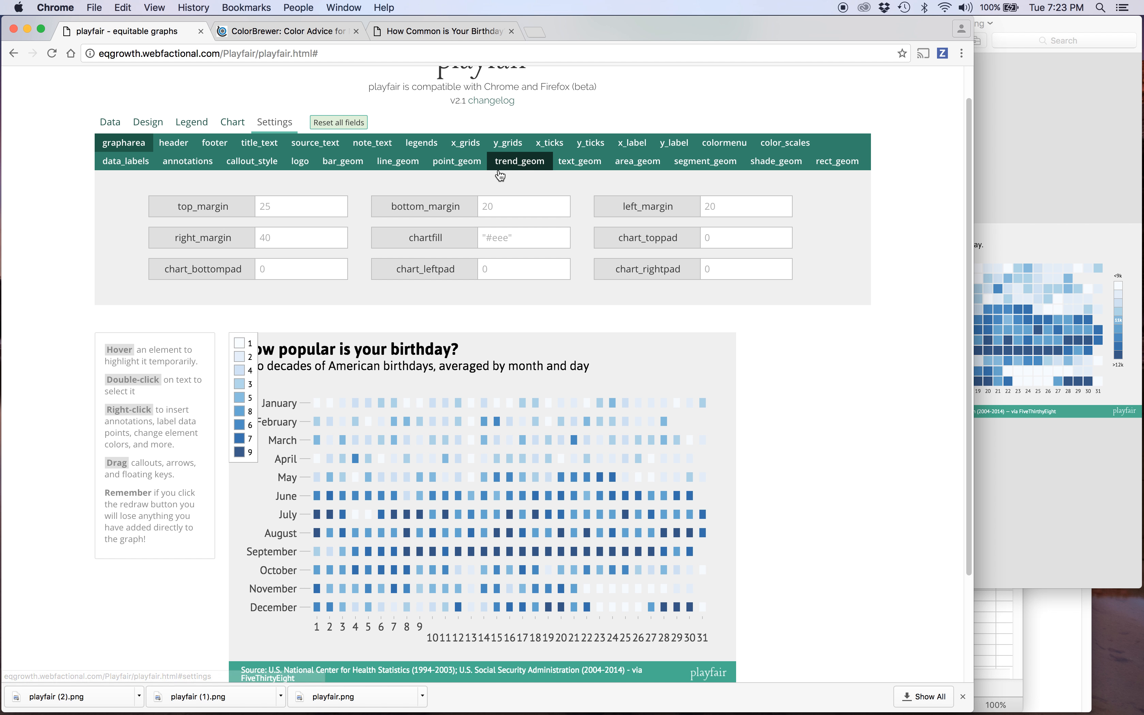
pyautogui.click(557, 146)
pyautogui.click(728, 241)
pyautogui.write('0')
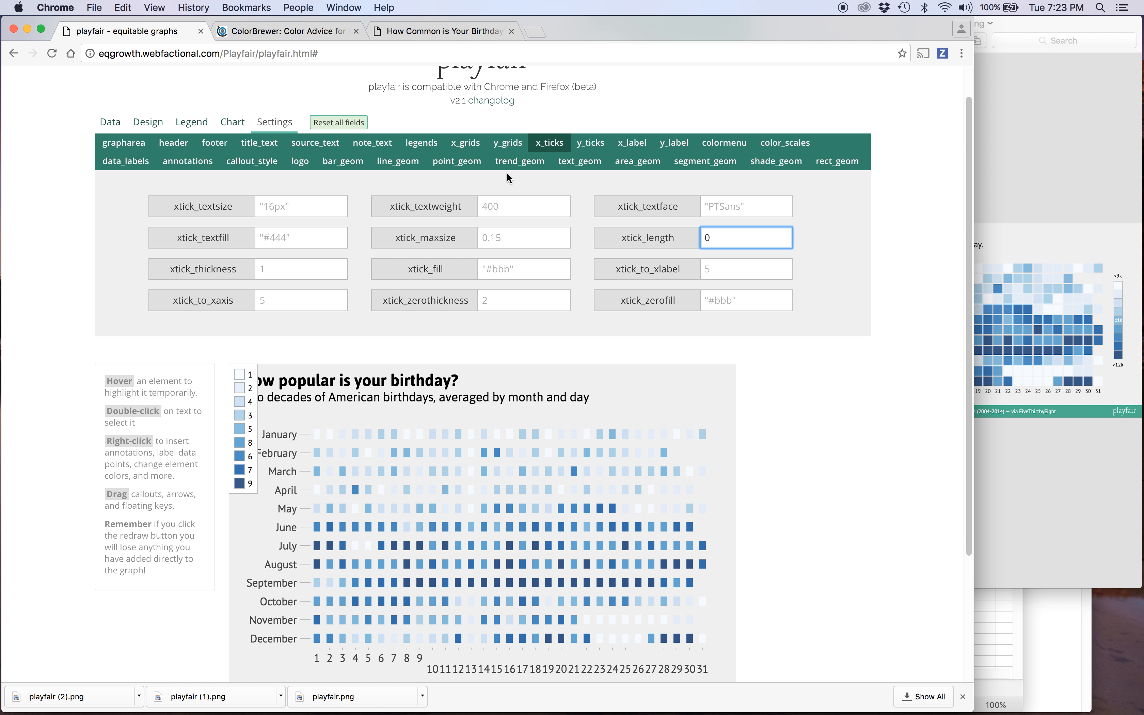
# Step: Set ytick_length to 0 and ytick_to_yaxis to 10 in the y_ticks settings, and redraw the chart
pyautogui.click(585, 144)
pyautogui.click(721, 239)
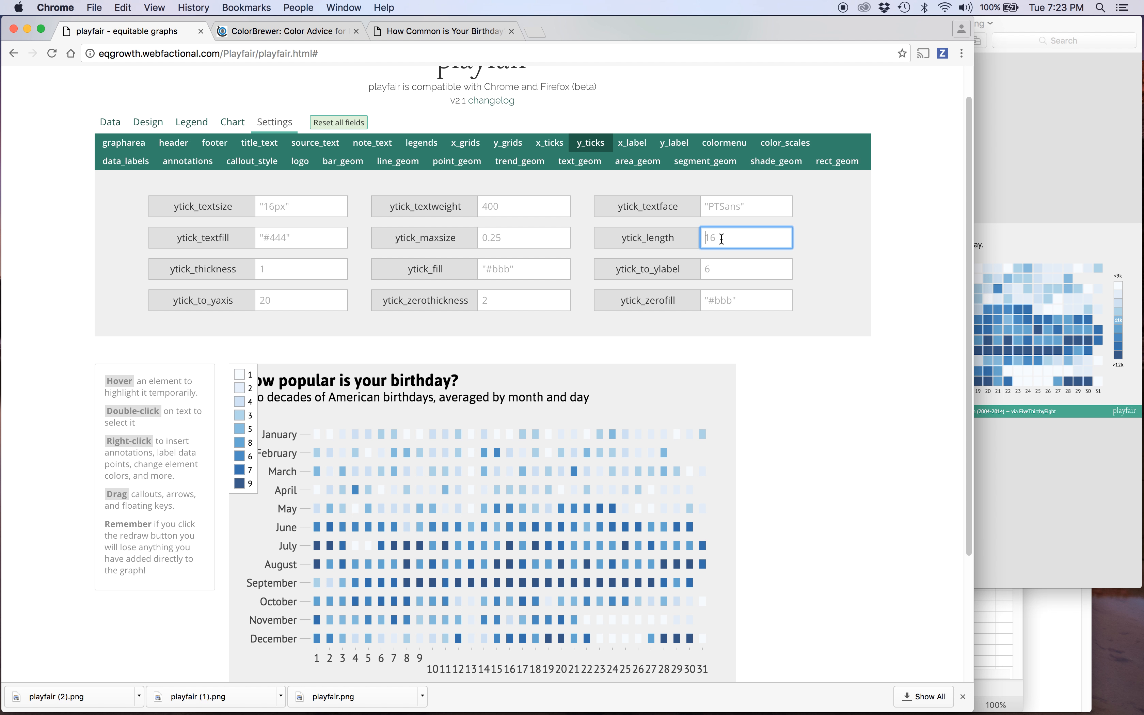
pyautogui.write('0')
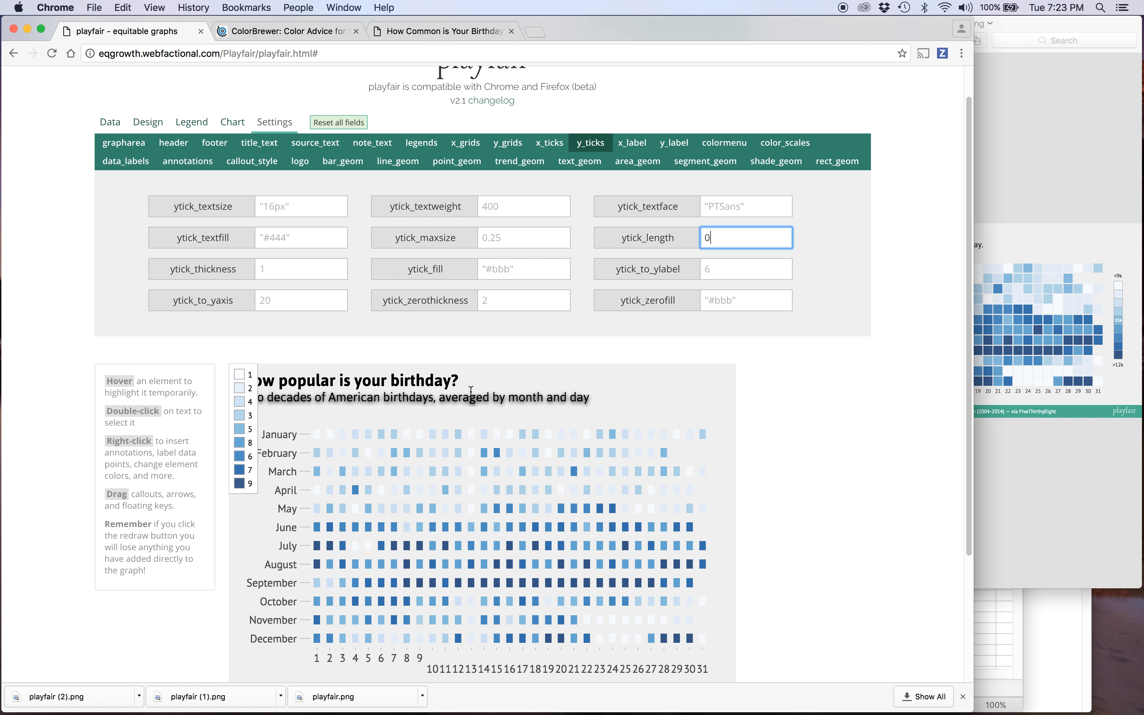
pyautogui.click(286, 303)
pyautogui.write('10')
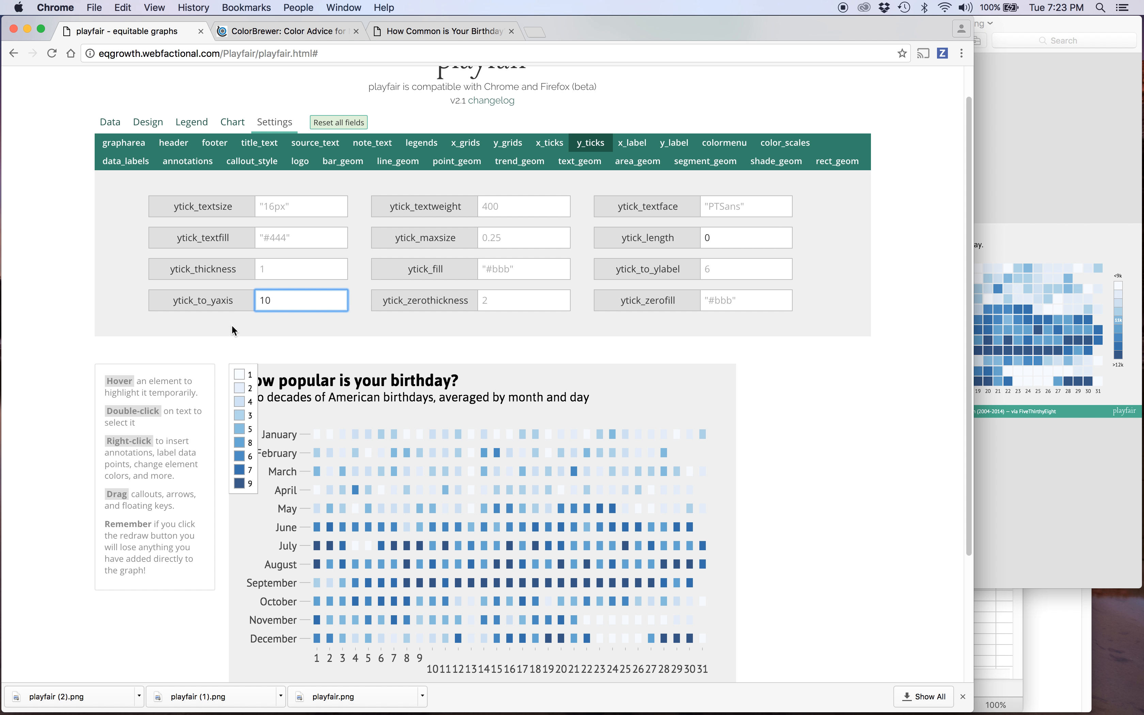
pyautogui.scroll(-5, 236, 326)
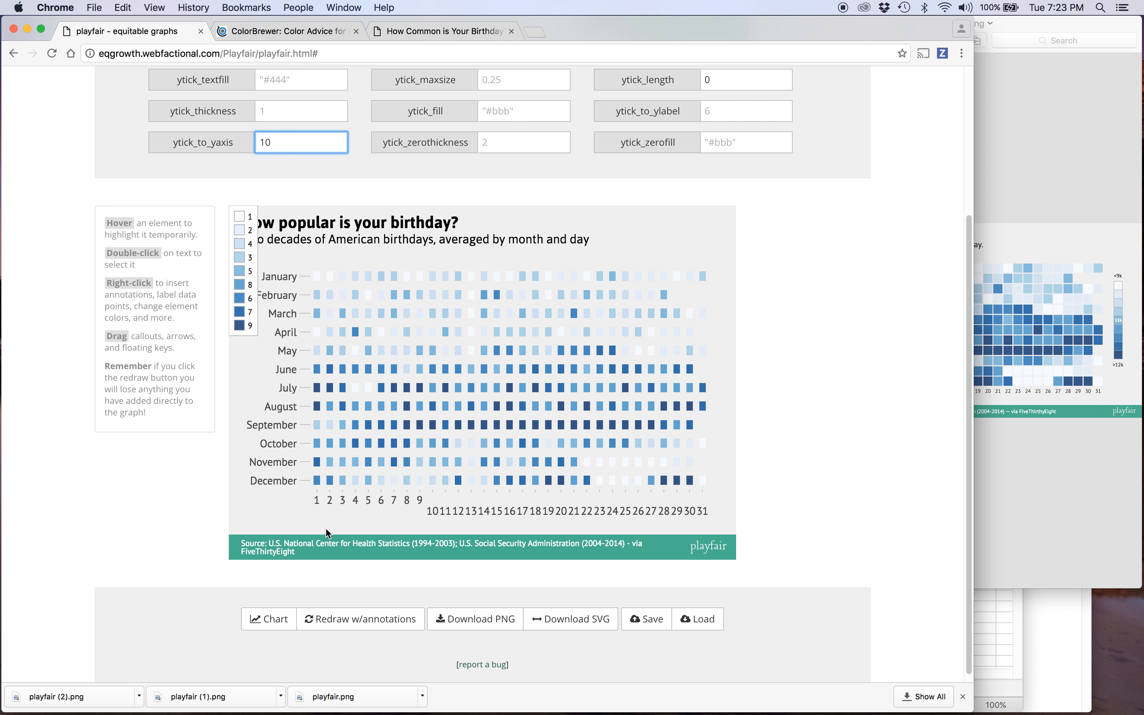
pyautogui.click(279, 624)
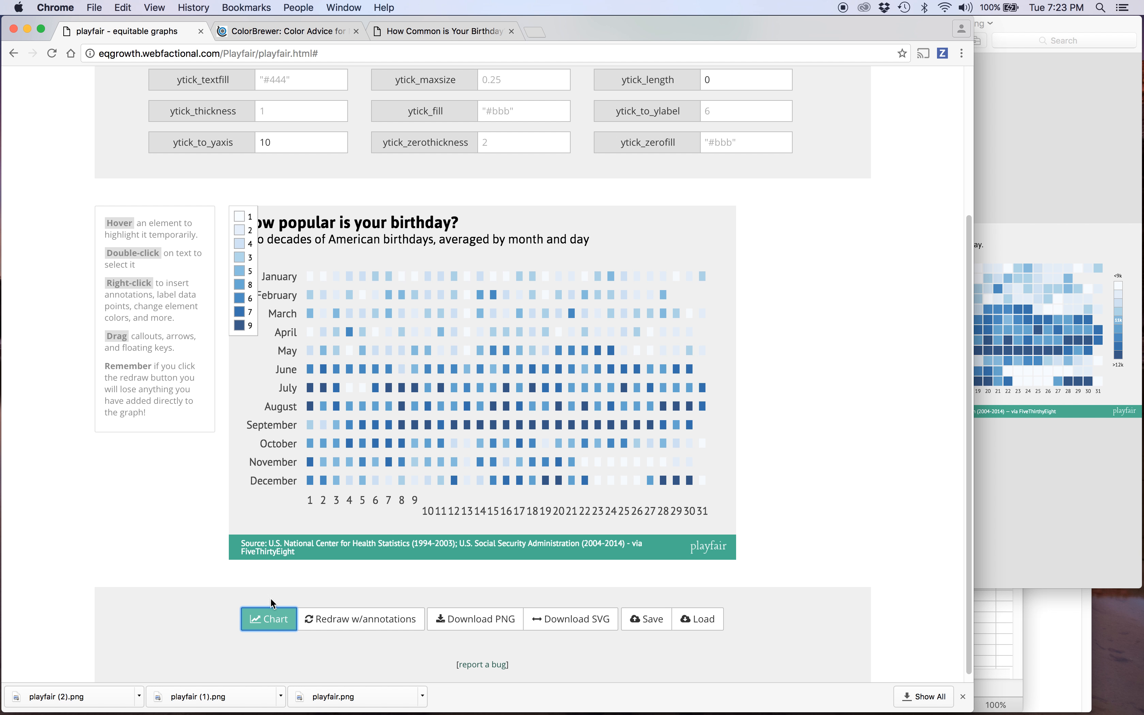
# Step: Set both xtick_textsize and ytick_textsize to 12 and redraw the chart
pyautogui.scroll(2, 284, 336)
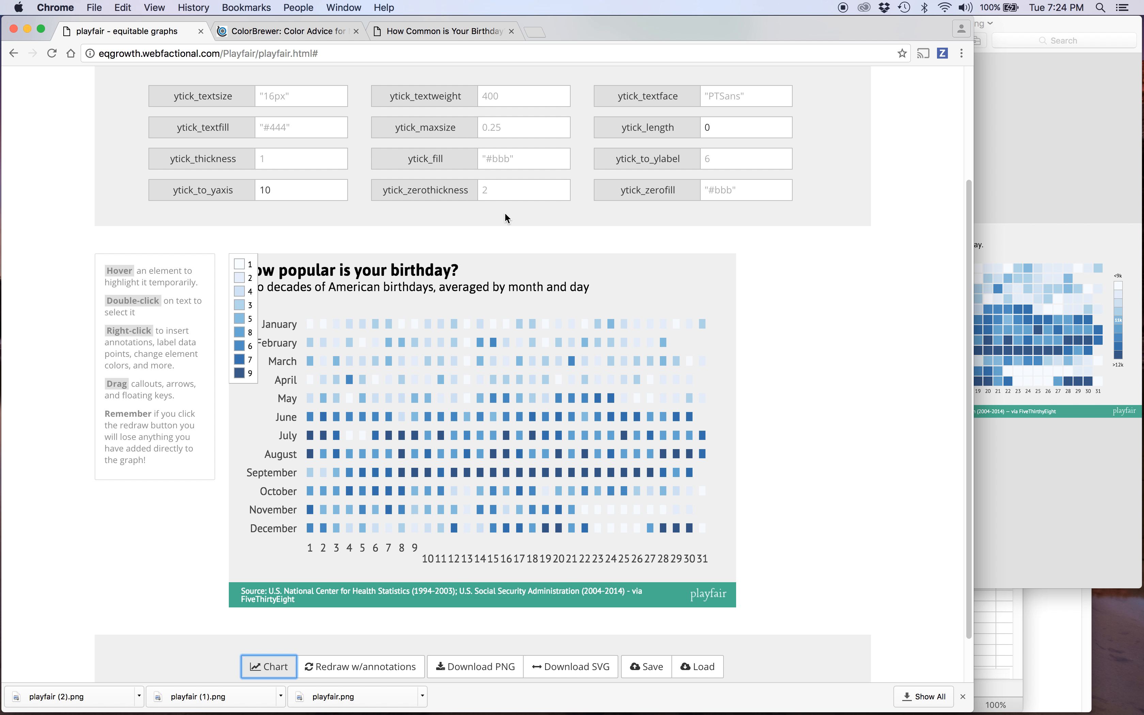
pyautogui.scroll(1, 584, 226)
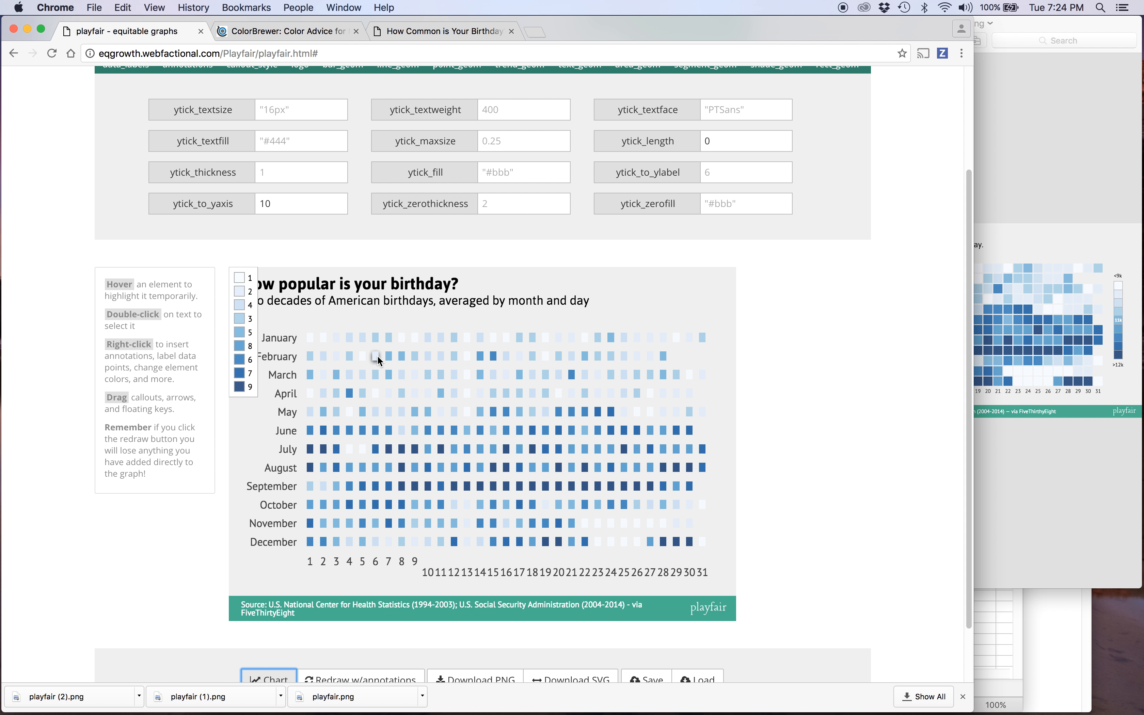
pyautogui.scroll(2, 636, 394)
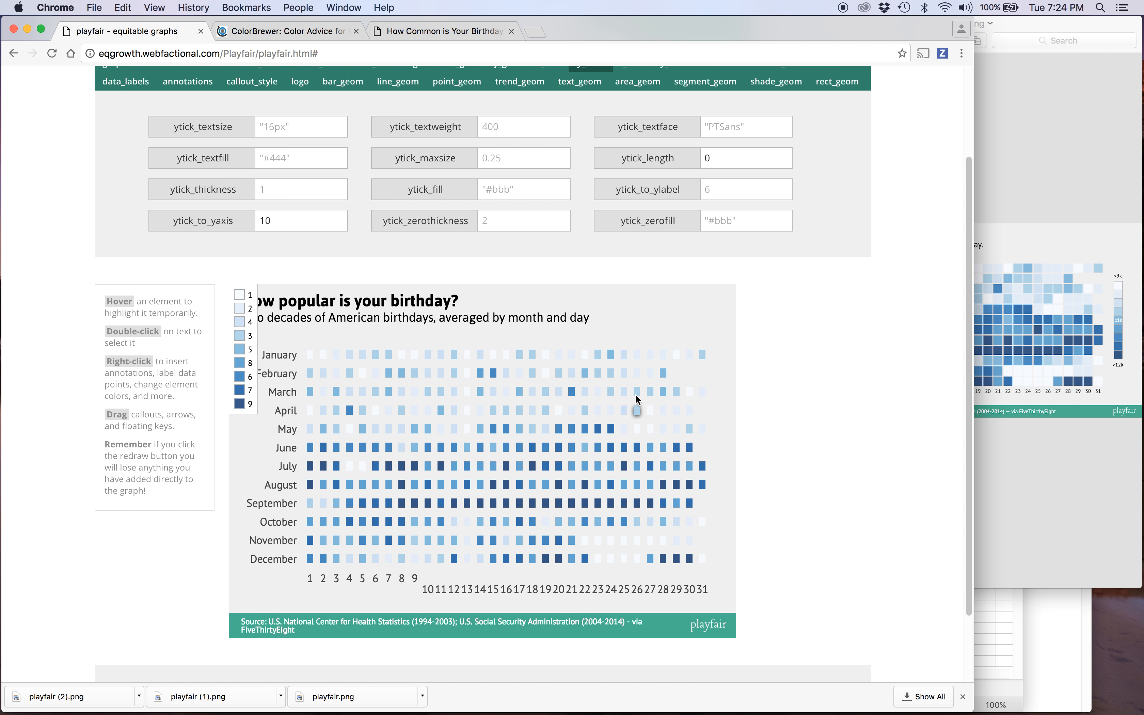
pyautogui.click(557, 93)
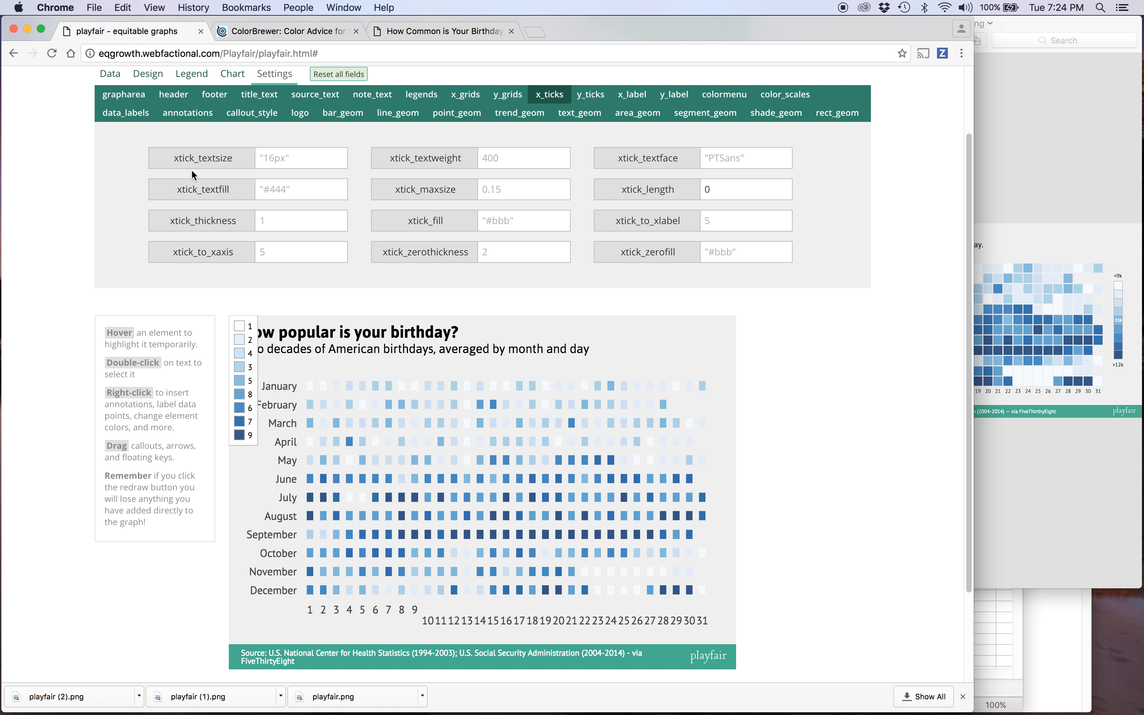
pyautogui.click(287, 159)
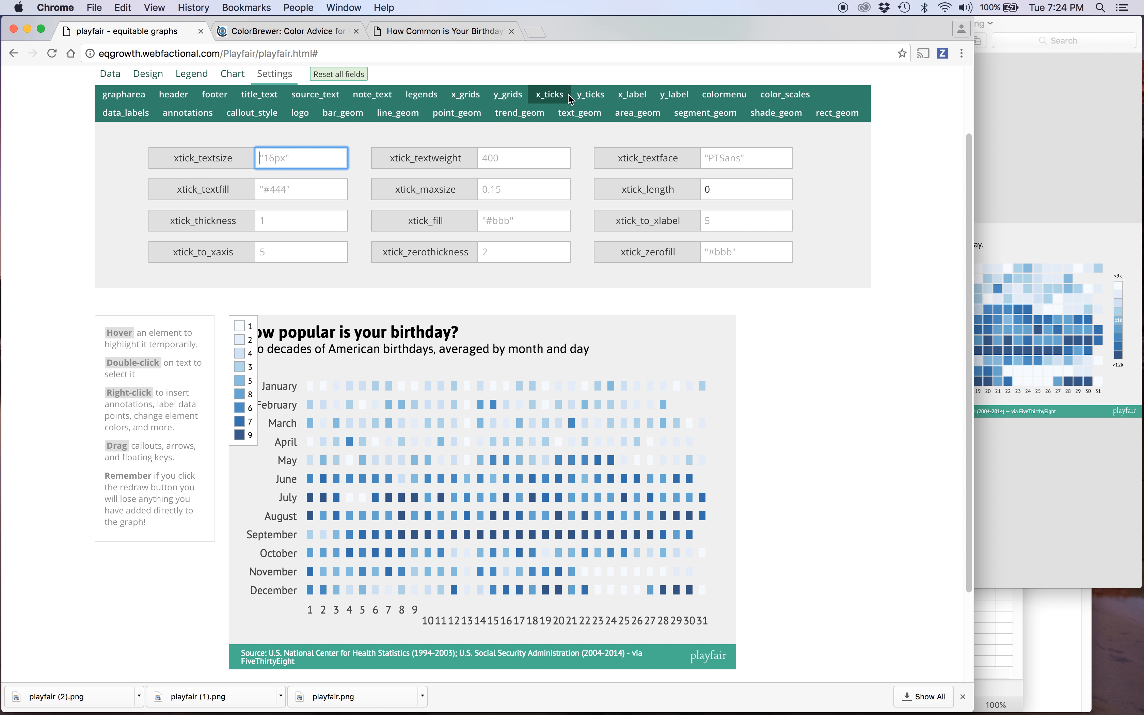
pyautogui.write('12')
pyautogui.click(600, 97)
pyautogui.click(288, 157)
pyautogui.write('12')
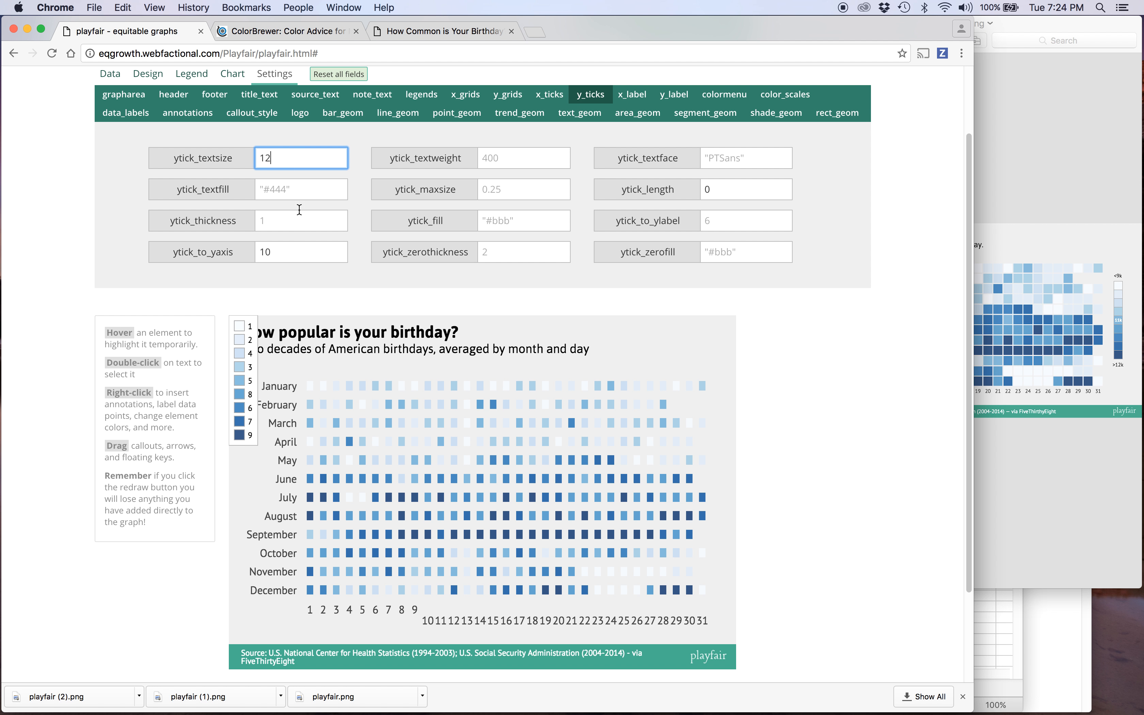
pyautogui.scroll(-3, 323, 363)
pyautogui.click(270, 613)
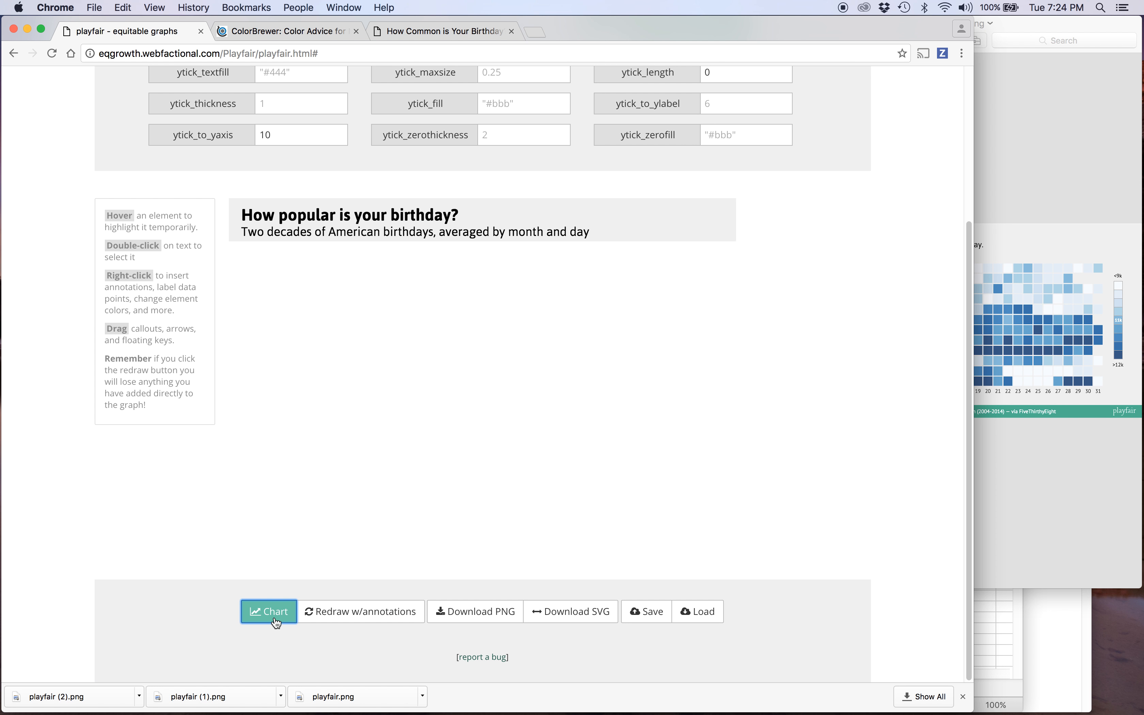
# Step: Move the floating color legend off the chart so it no longer covers the headline and month labels
pyautogui.scroll(3, 209, 459)
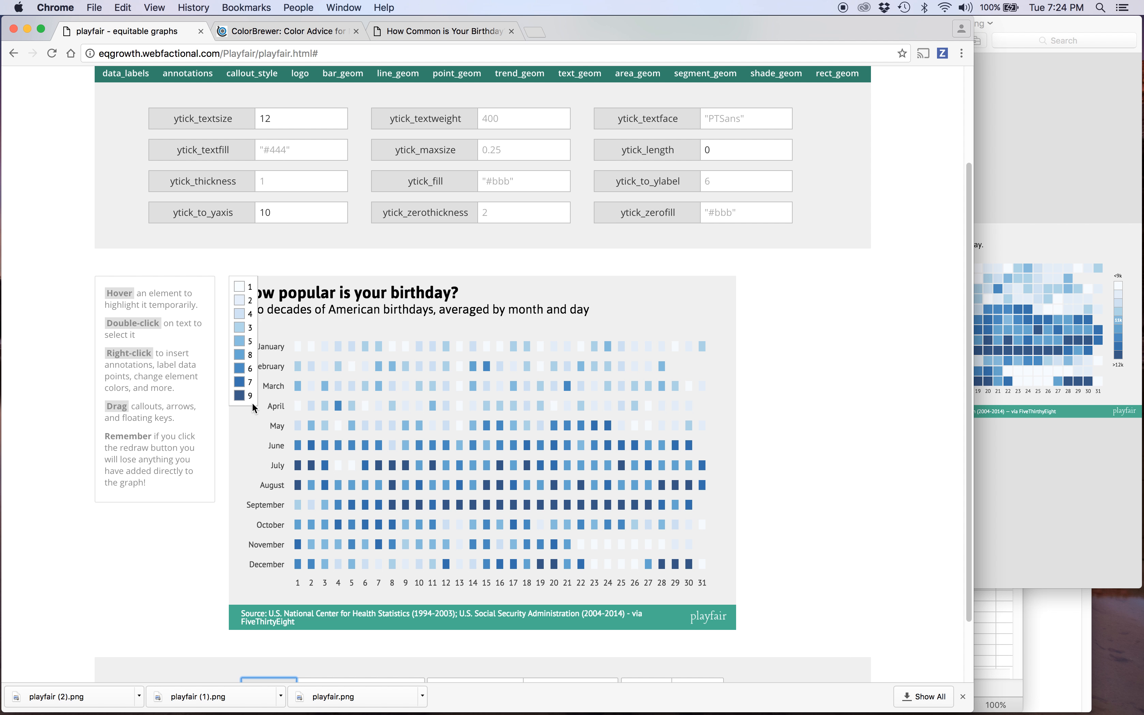
pyautogui.moveTo(252, 402); pyautogui.dragTo(176, 417)
pyautogui.scroll(-3, 235, 526)
pyautogui.scroll(1, 235, 524)
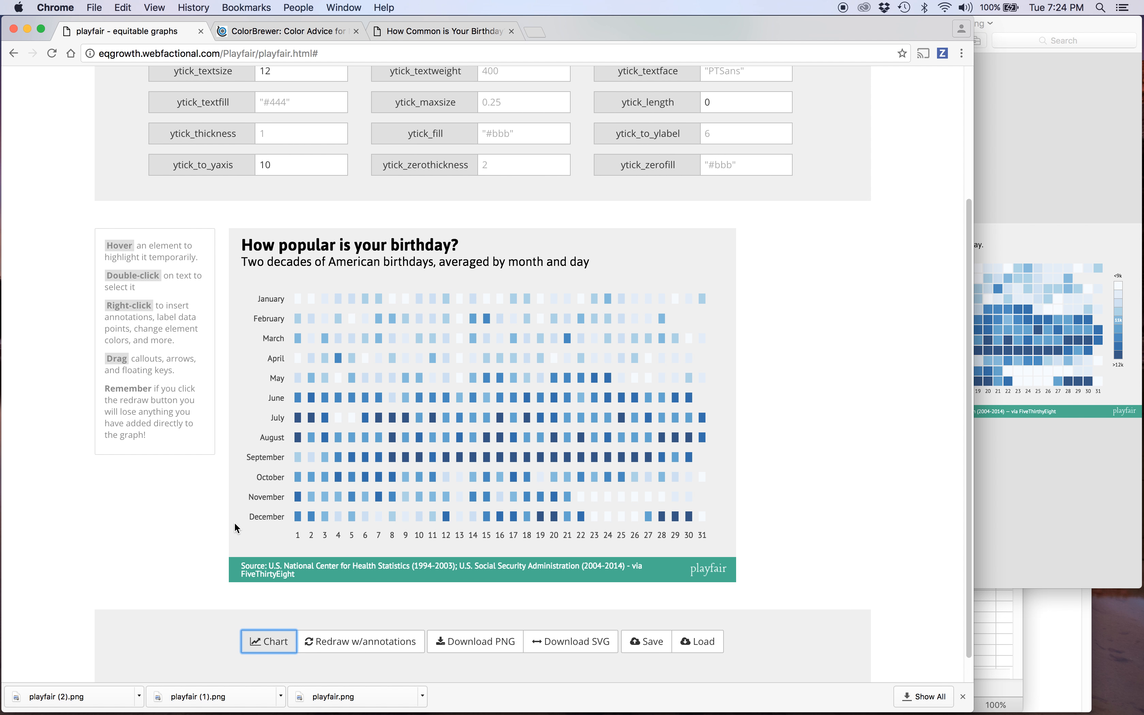
# Step: Set the chart's width to 850 and height to 500 in the design style options
pyautogui.click(978, 479)
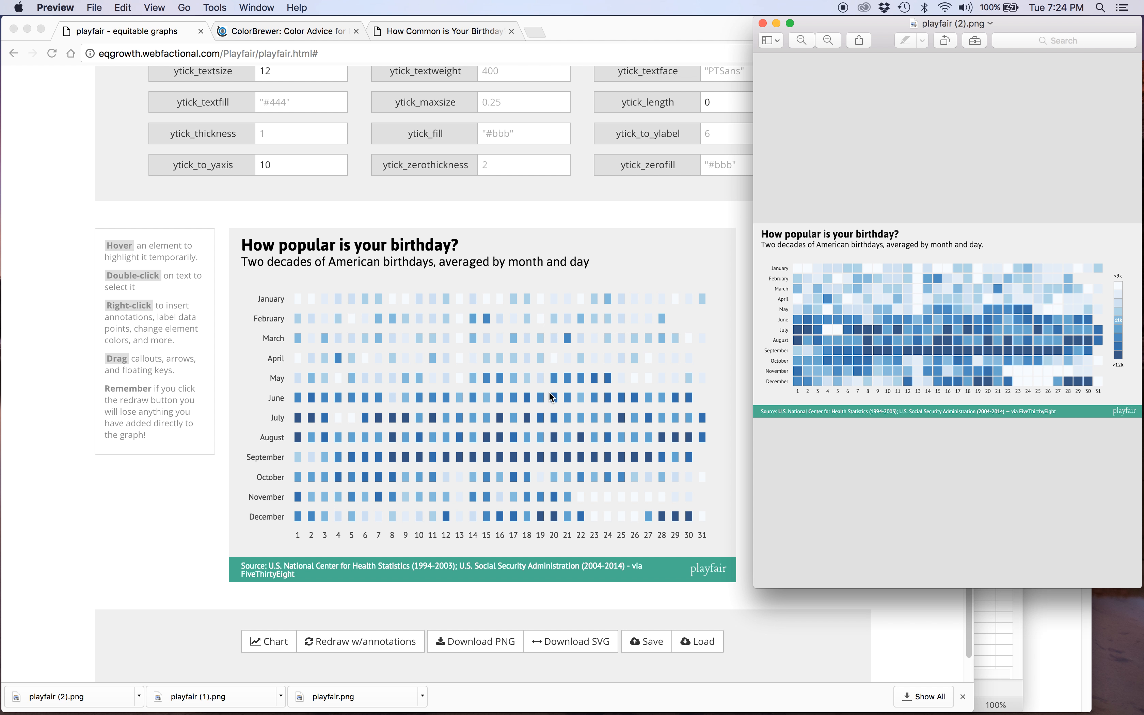
pyautogui.click(138, 500)
pyautogui.scroll(5, 135, 502)
pyautogui.scroll(3, 153, 103)
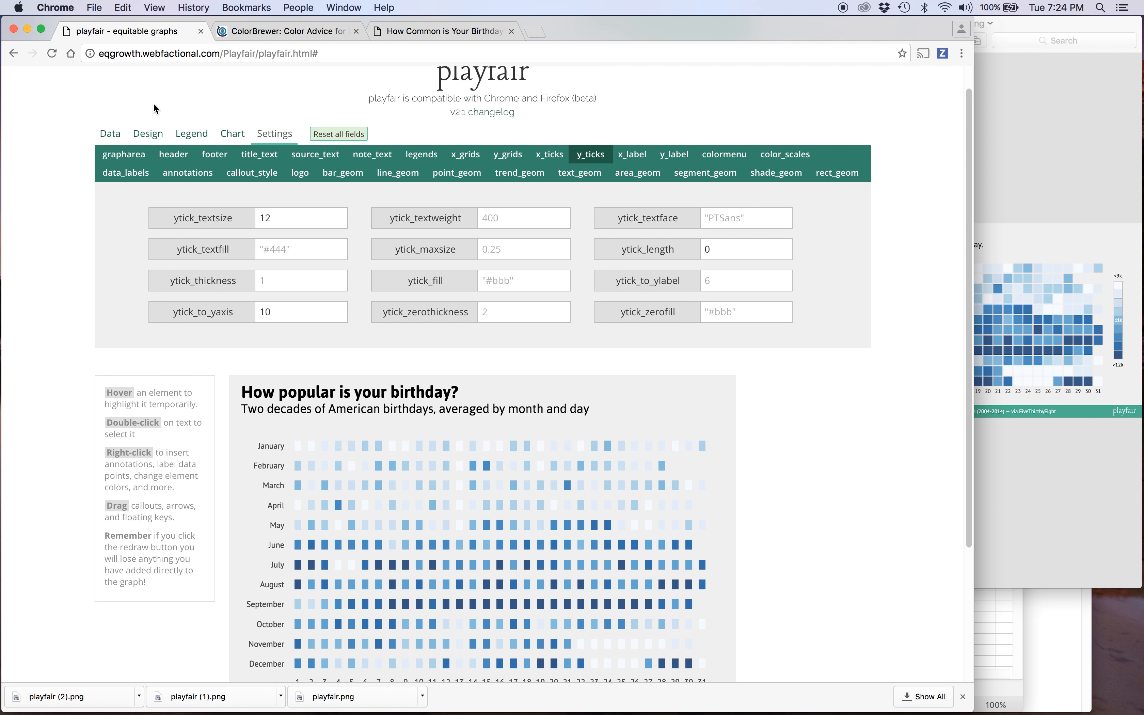
pyautogui.click(150, 133)
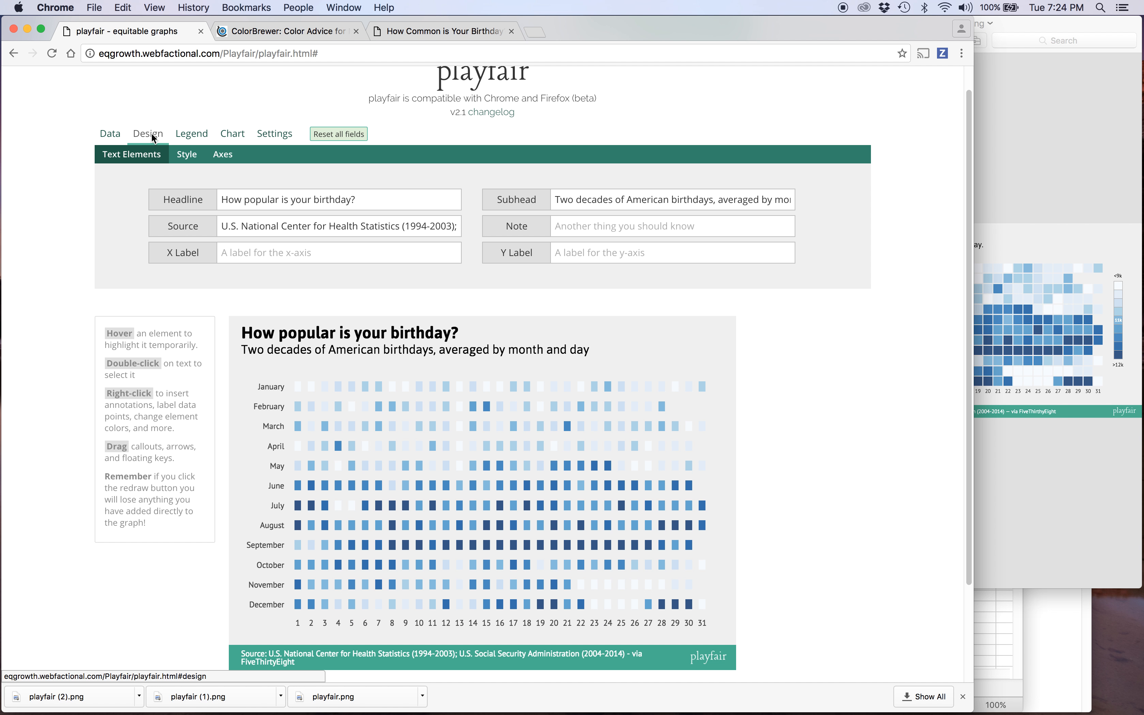
pyautogui.click(197, 154)
pyautogui.click(222, 154)
pyautogui.click(186, 154)
pyautogui.click(603, 196)
pyautogui.scroll(-4, 611, 284)
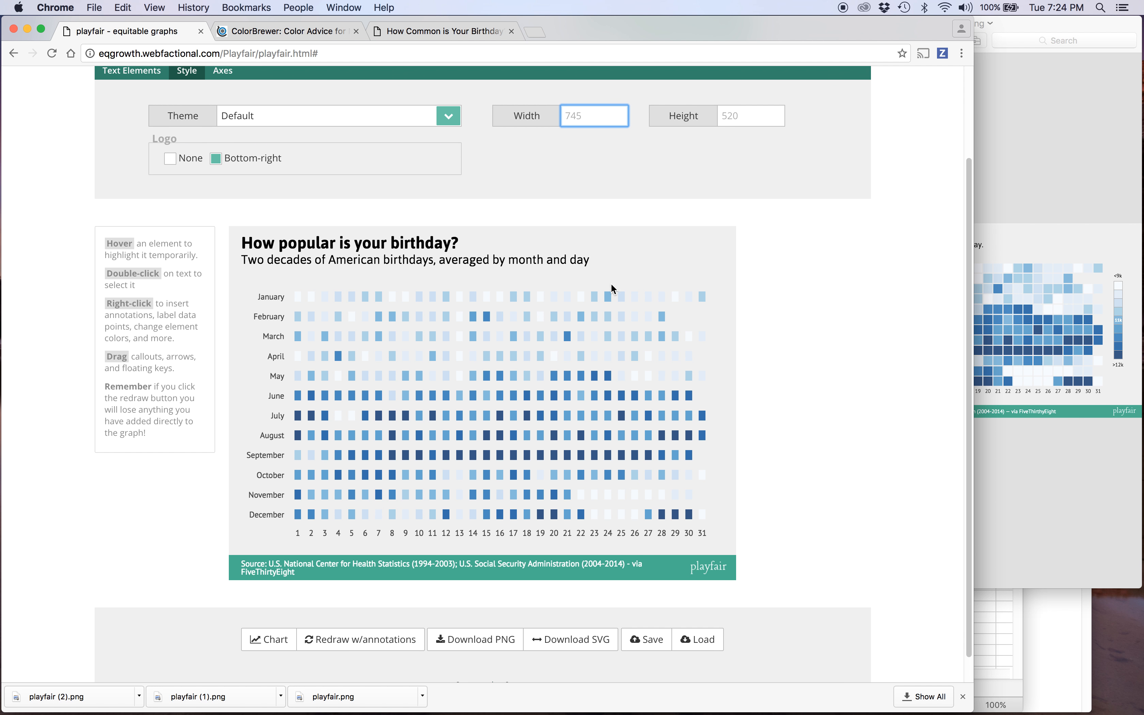
pyautogui.write('850')
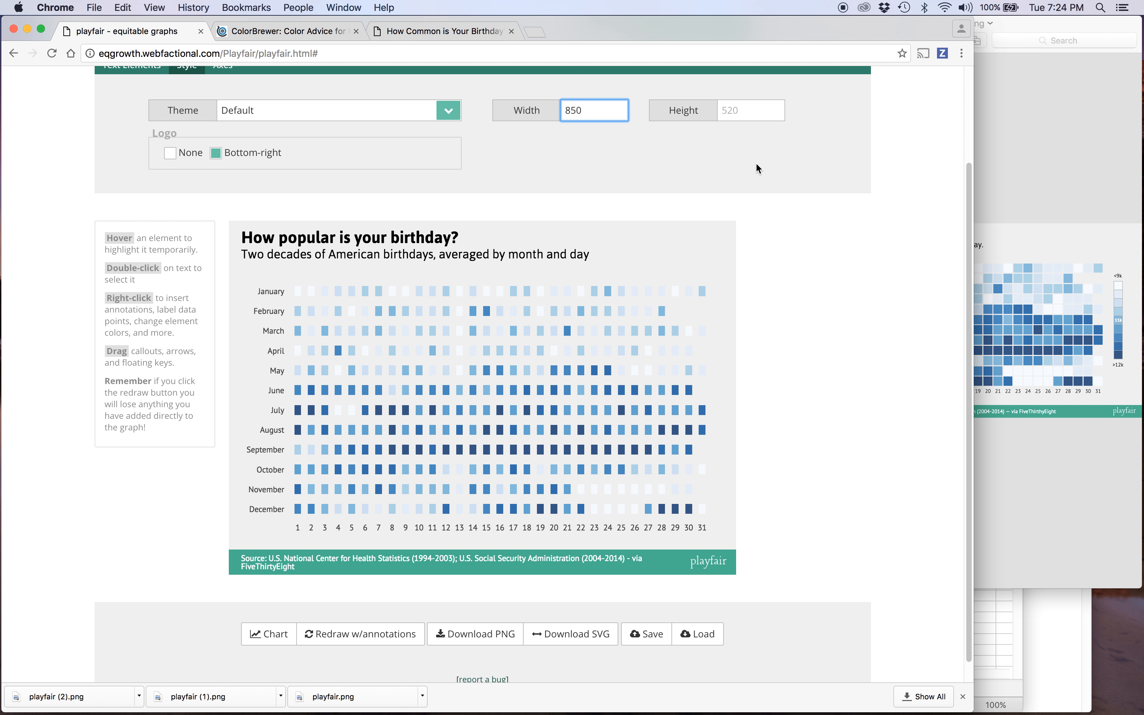
pyautogui.click(737, 111)
pyautogui.write('500')
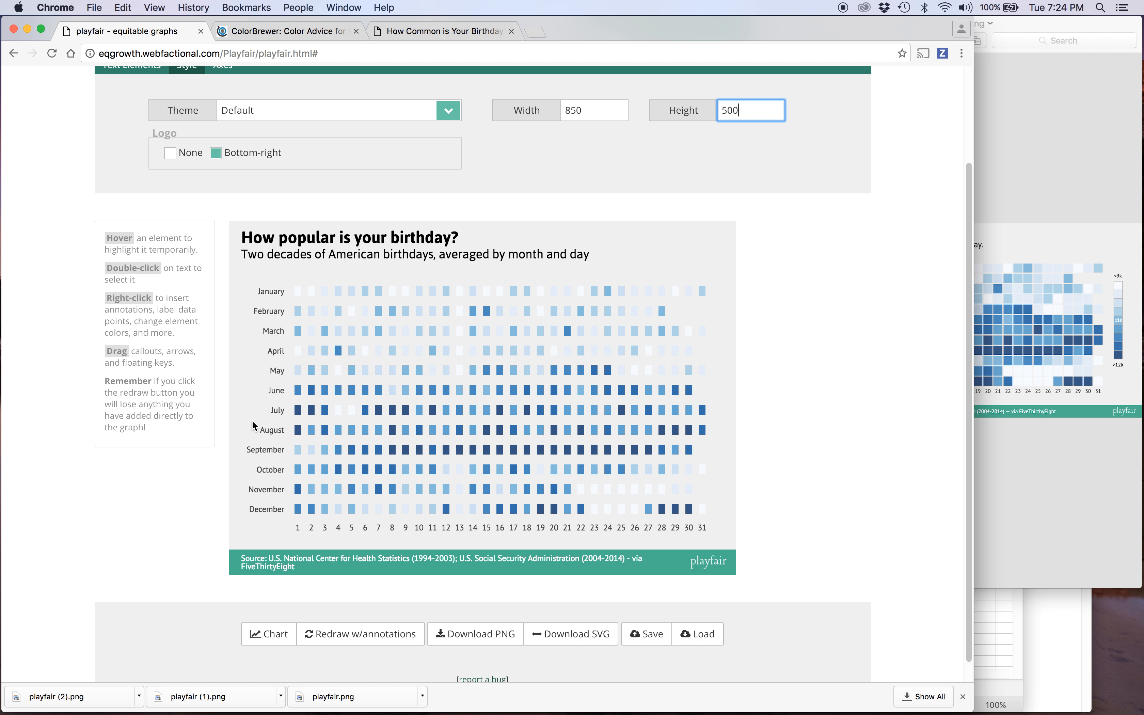
# Step: Redraw the chart at its new size and move the floating color legend off it
pyautogui.scroll(-1, 252, 420)
pyautogui.click(263, 613)
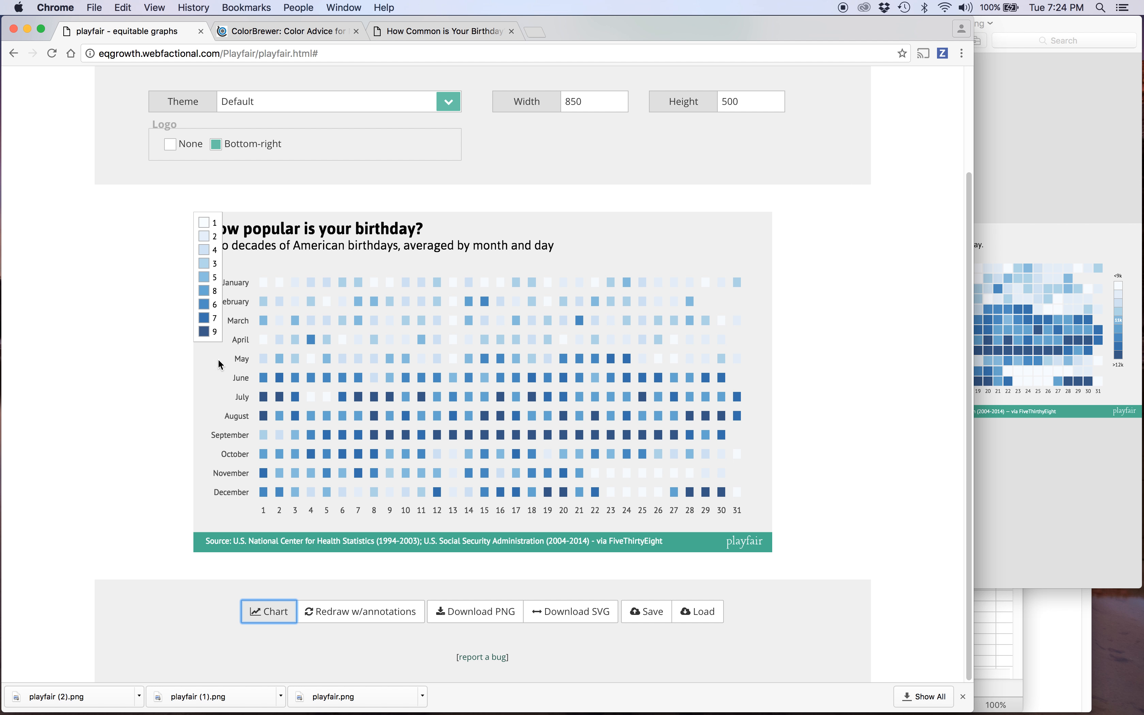
pyautogui.click(153, 352)
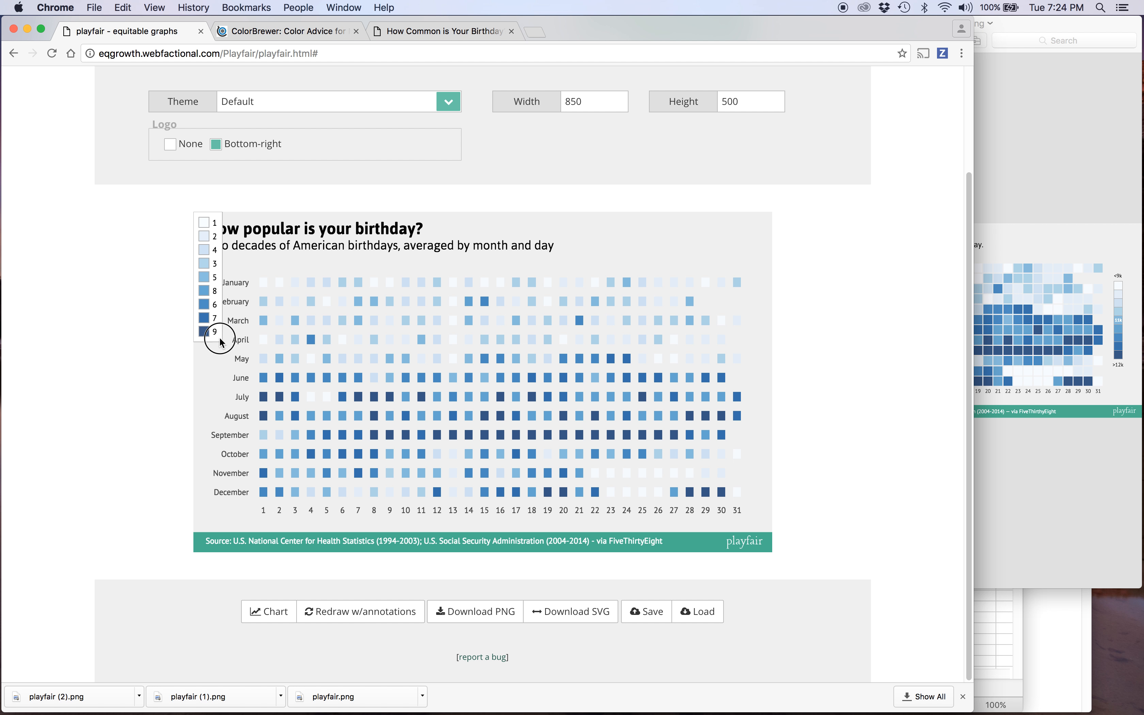
pyautogui.moveTo(220, 339); pyautogui.dragTo(170, 348)
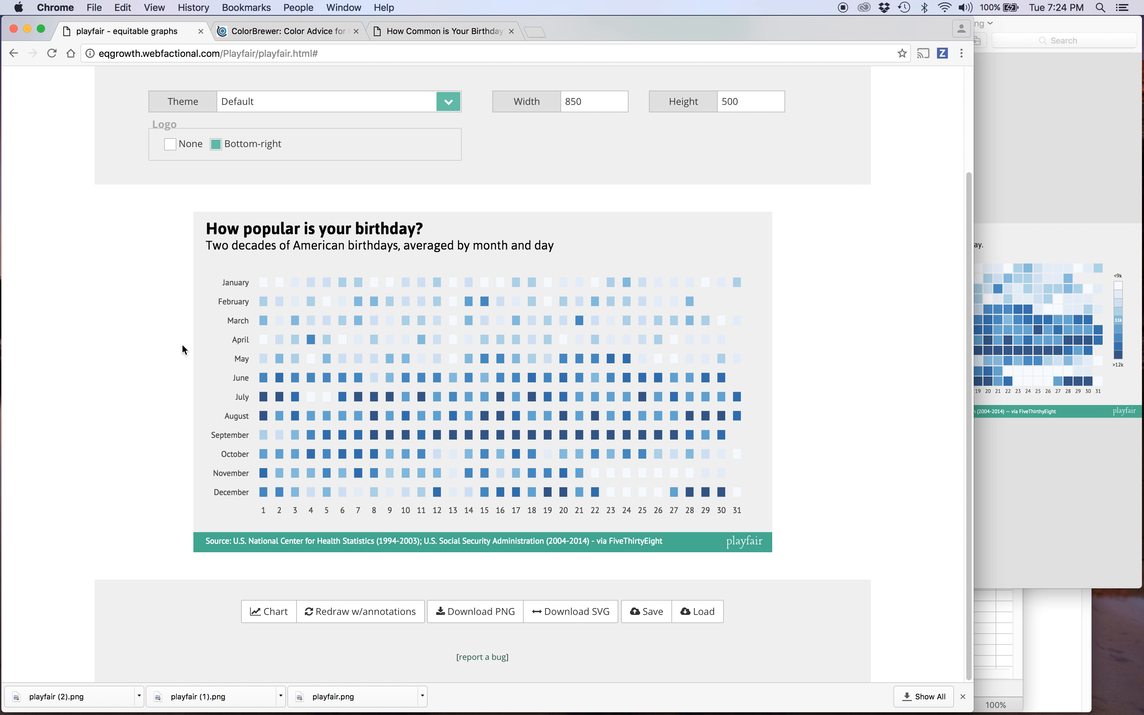
# Step: Set categorical_rect_width to .95 in the rect_geom settings and redraw the chart
pyautogui.scroll(5, 184, 347)
pyautogui.click(276, 146)
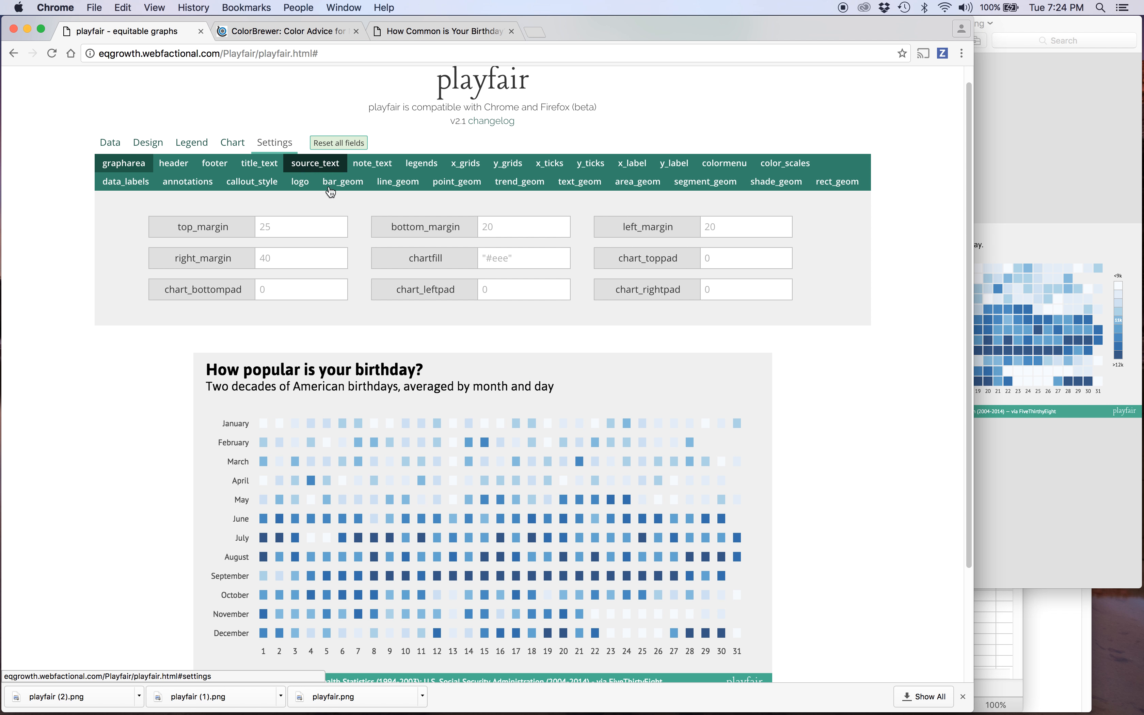
pyautogui.click(835, 188)
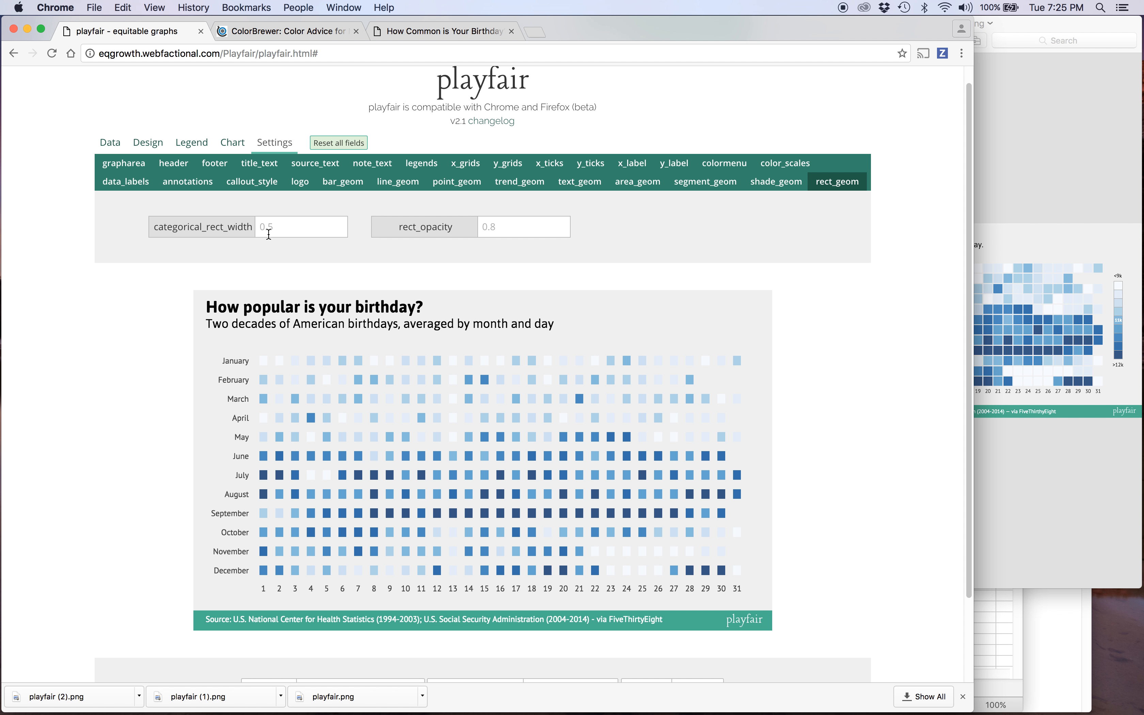
pyautogui.click(290, 225)
pyautogui.write('.95')
pyautogui.scroll(-1, 171, 494)
pyautogui.press('Return')
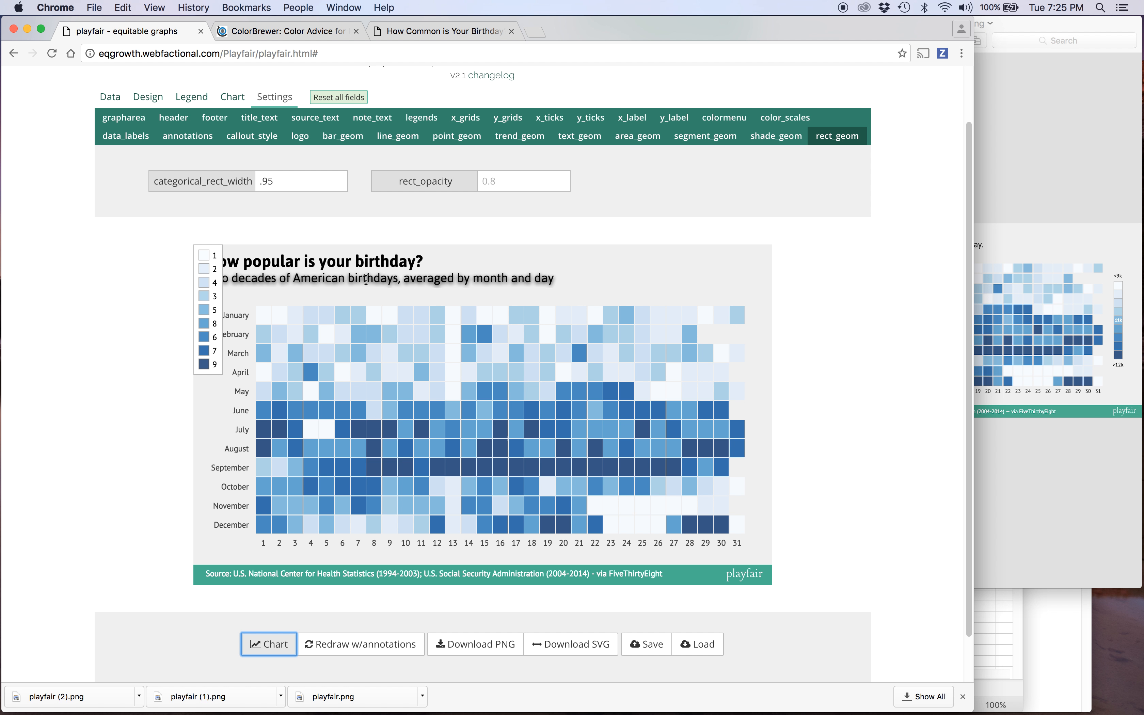
# Step: Set the chart width to 900 in the design style options and redraw the chart
pyautogui.click(137, 100)
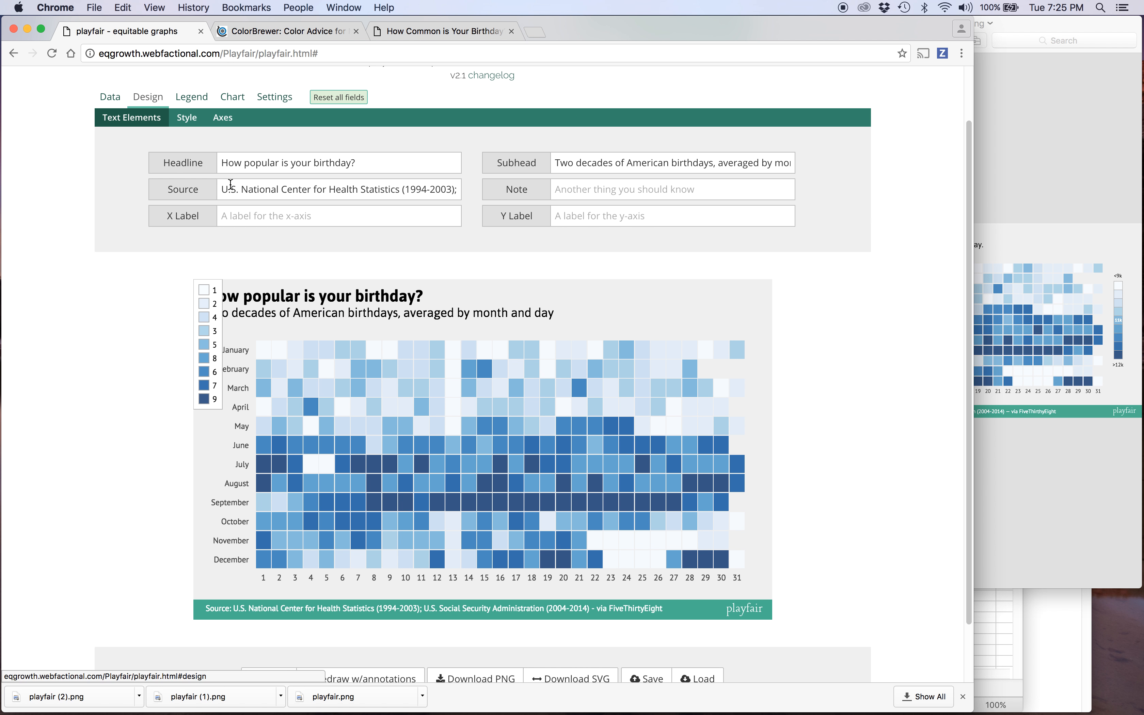
pyautogui.click(186, 118)
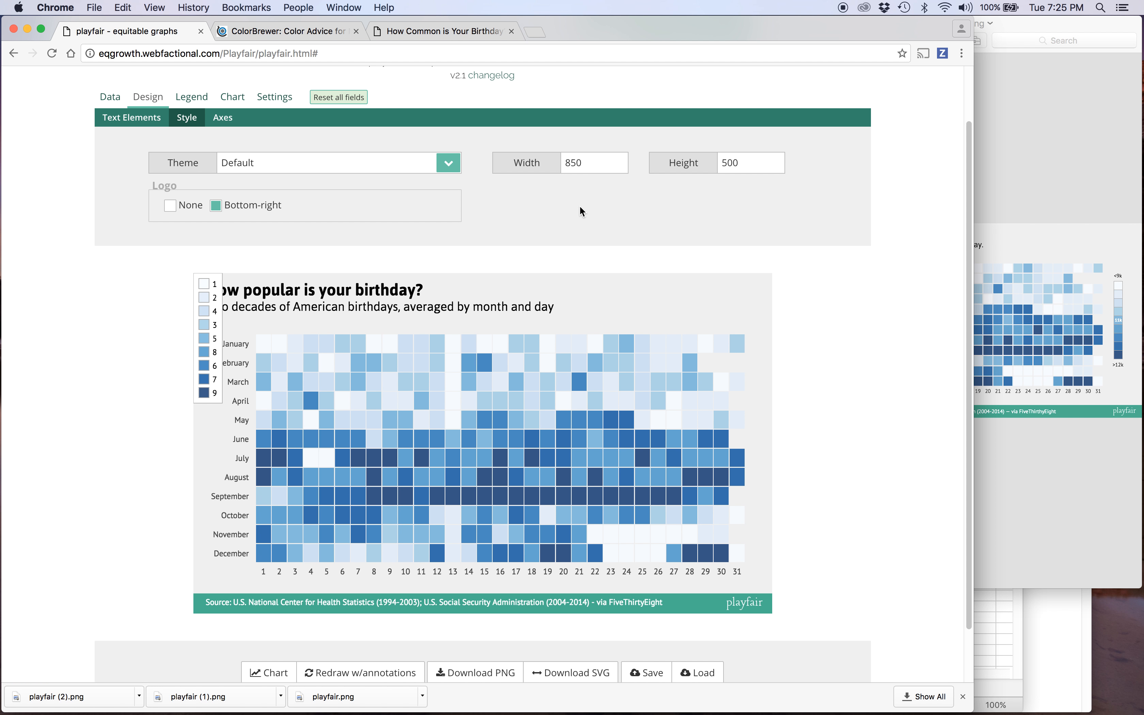
pyautogui.moveTo(595, 161); pyautogui.dragTo(496, 152)
pyautogui.write('900')
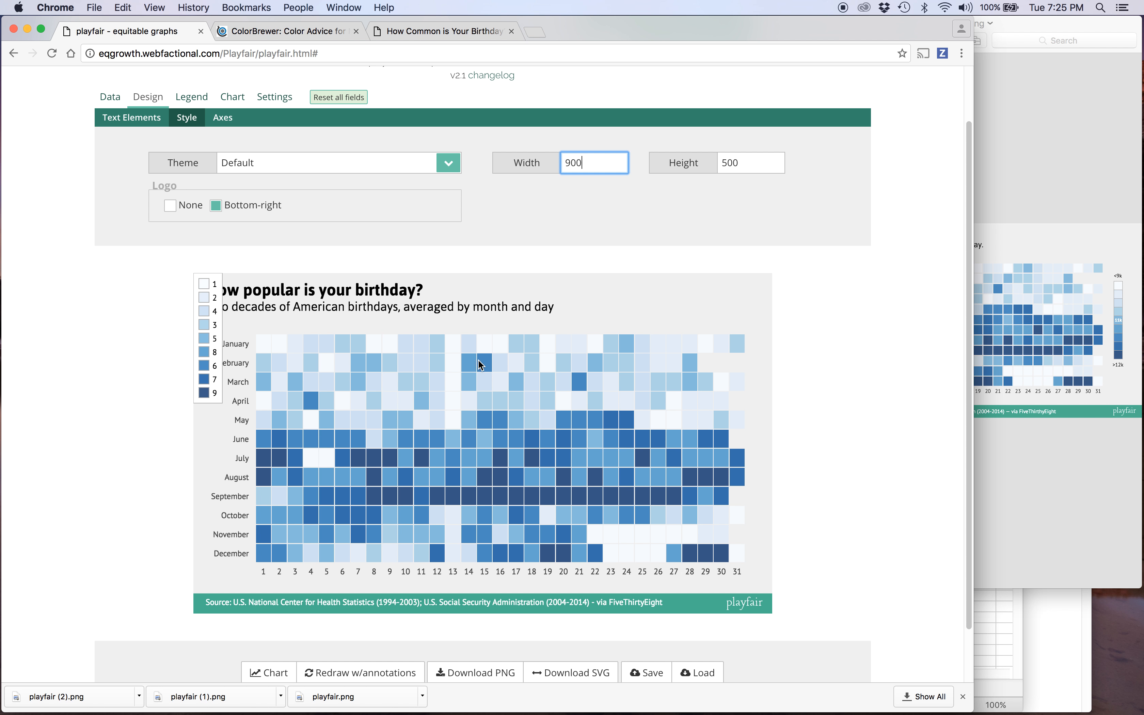
pyautogui.scroll(-2, 482, 590)
pyautogui.click(268, 615)
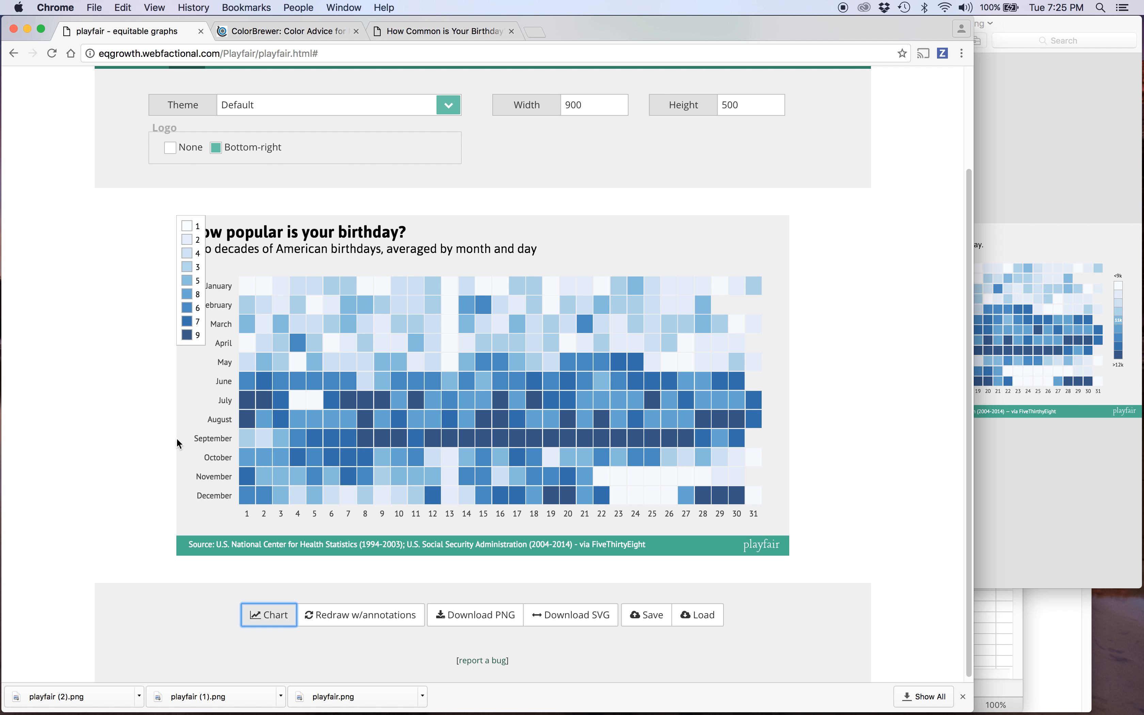
# Step: Increase the chart width to 950 and redraw the chart
pyautogui.scroll(2, 167, 388)
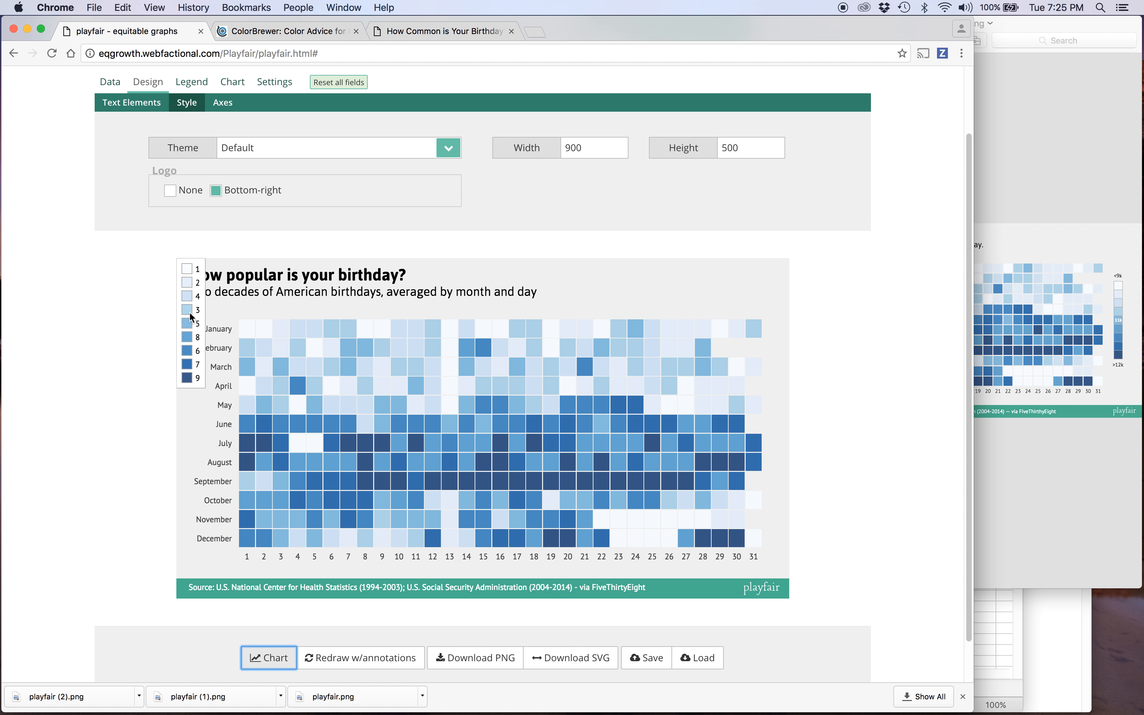
pyautogui.click(575, 147)
pyautogui.press('BackSpace')
pyautogui.write('5')
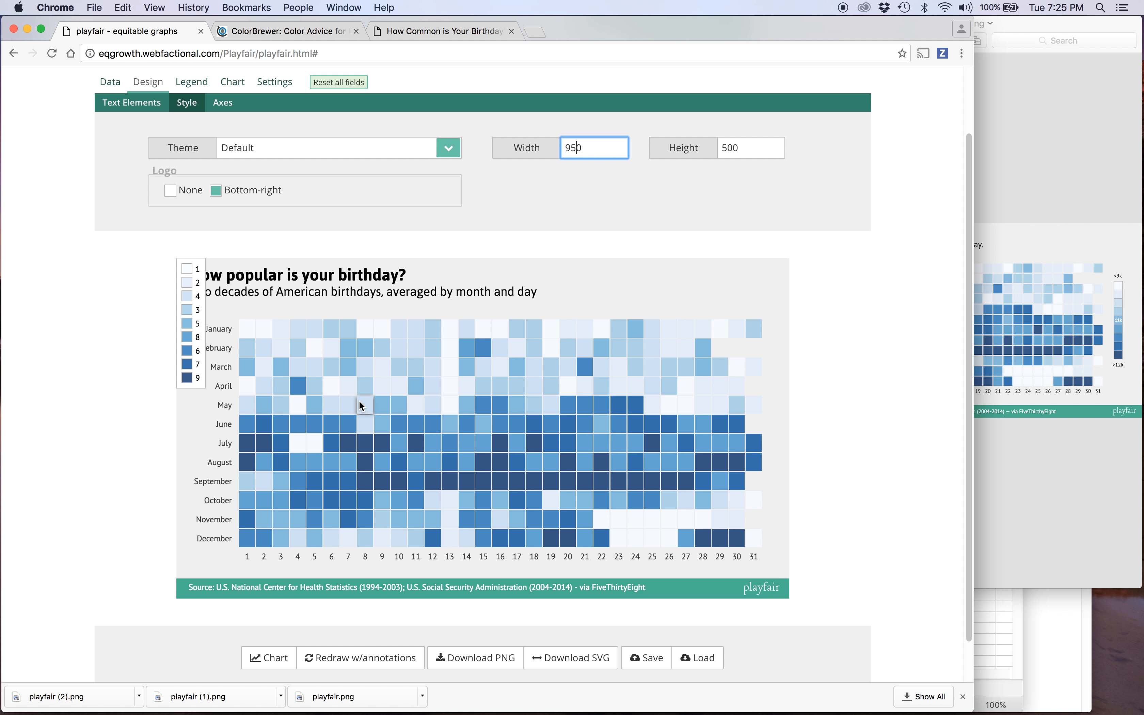
pyautogui.scroll(-2, 359, 400)
pyautogui.click(263, 614)
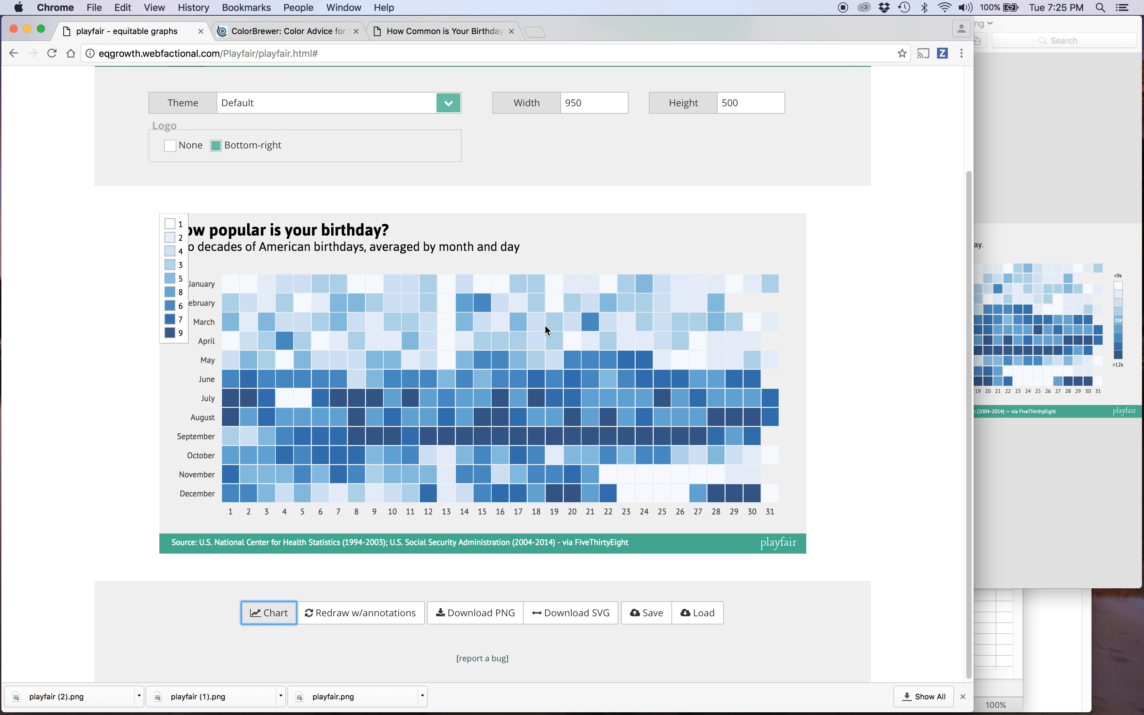
# Step: Set the chart width to 1000 and redraw the chart
pyautogui.scroll(1, 546, 328)
pyautogui.doubleClick(572, 125)
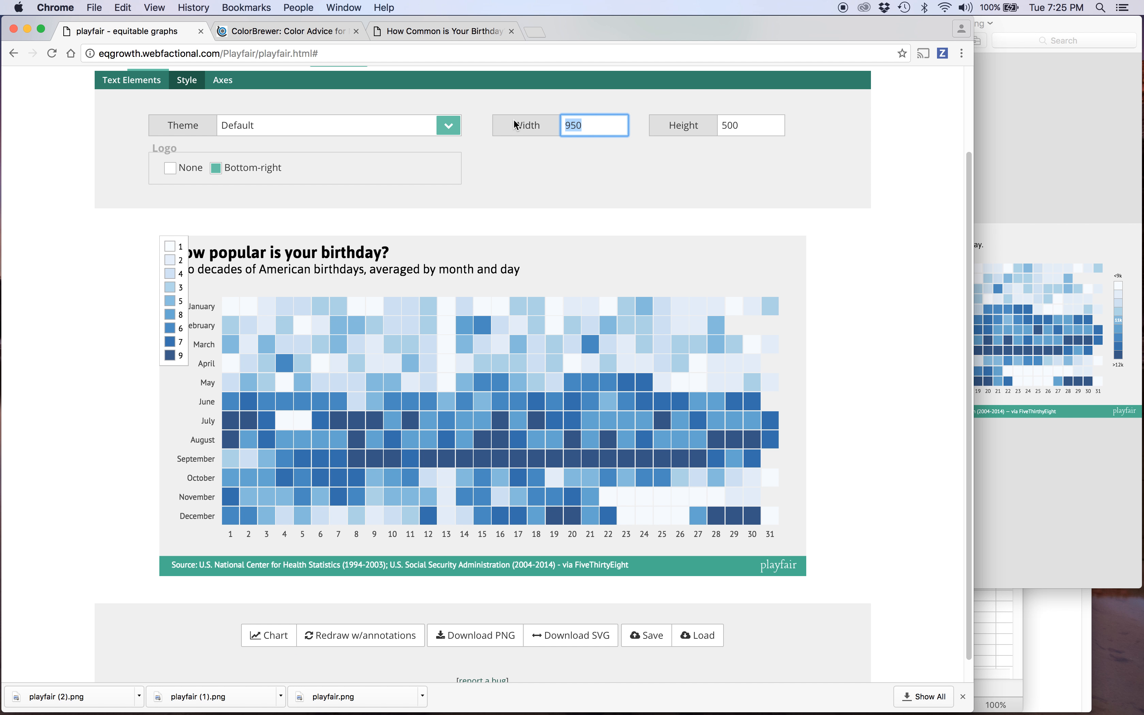
pyautogui.write('1000')
pyautogui.scroll(-1, 451, 326)
pyautogui.click(281, 611)
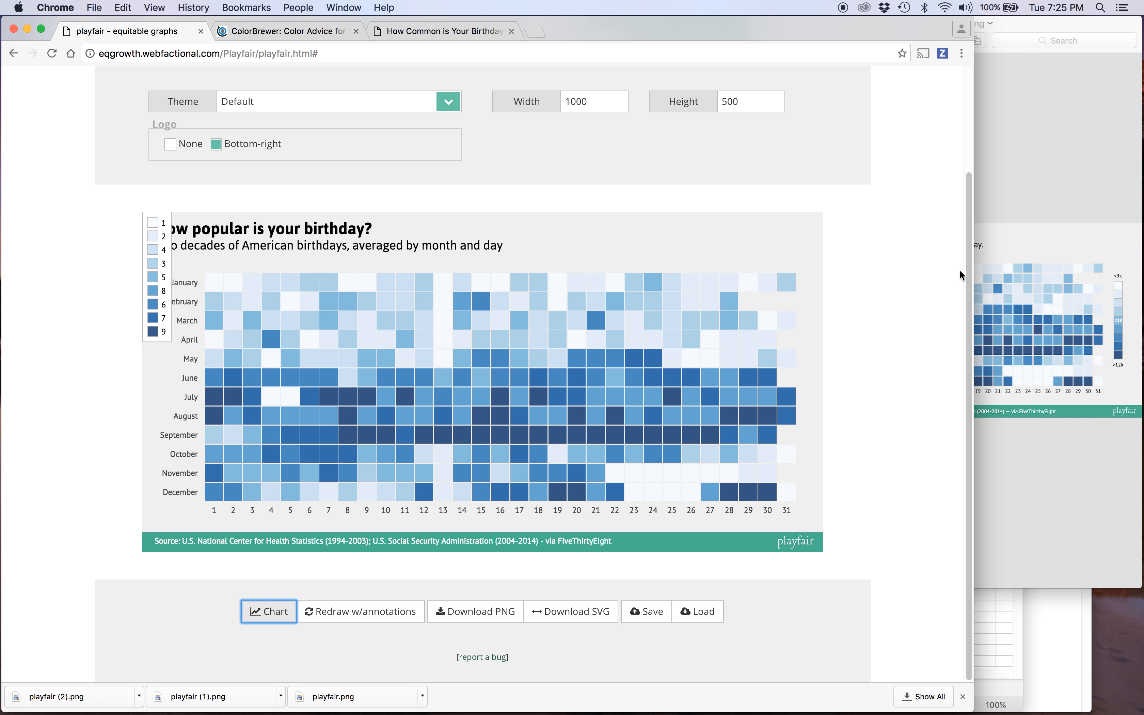
# Step: Set right_margin to 90 in the grapharea settings, redraw the chart and place the floating legend in the space right of the heatmap
pyautogui.click(1080, 458)
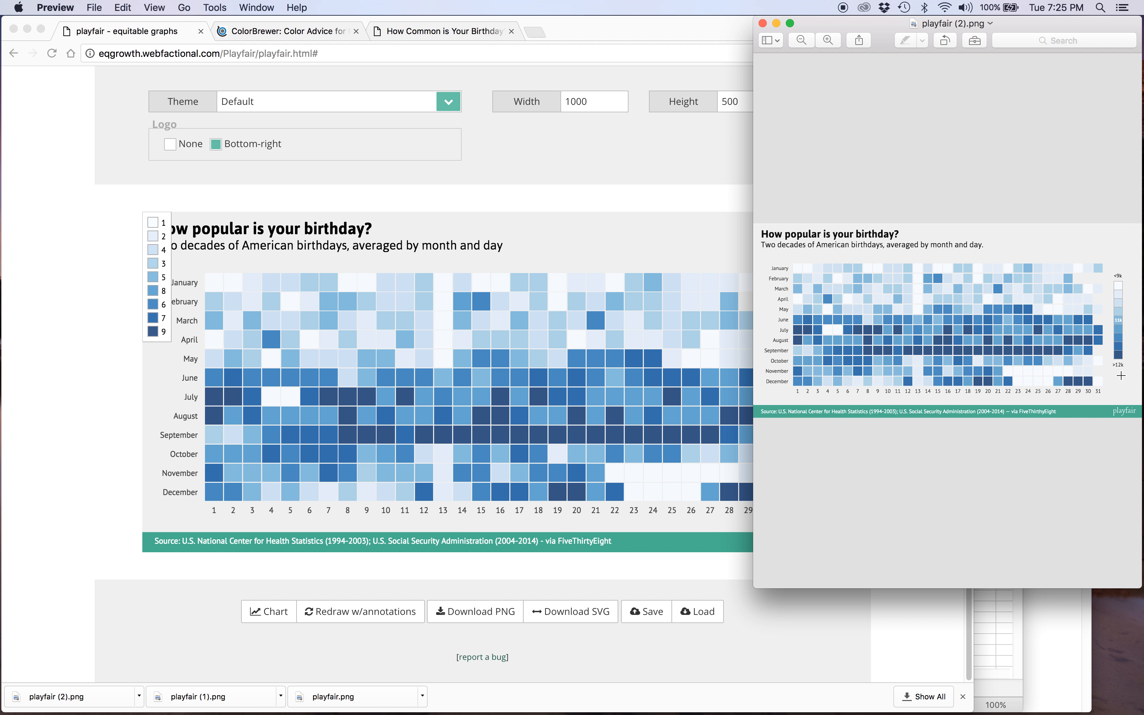
pyautogui.click(567, 214)
pyautogui.scroll(3, 482, 229)
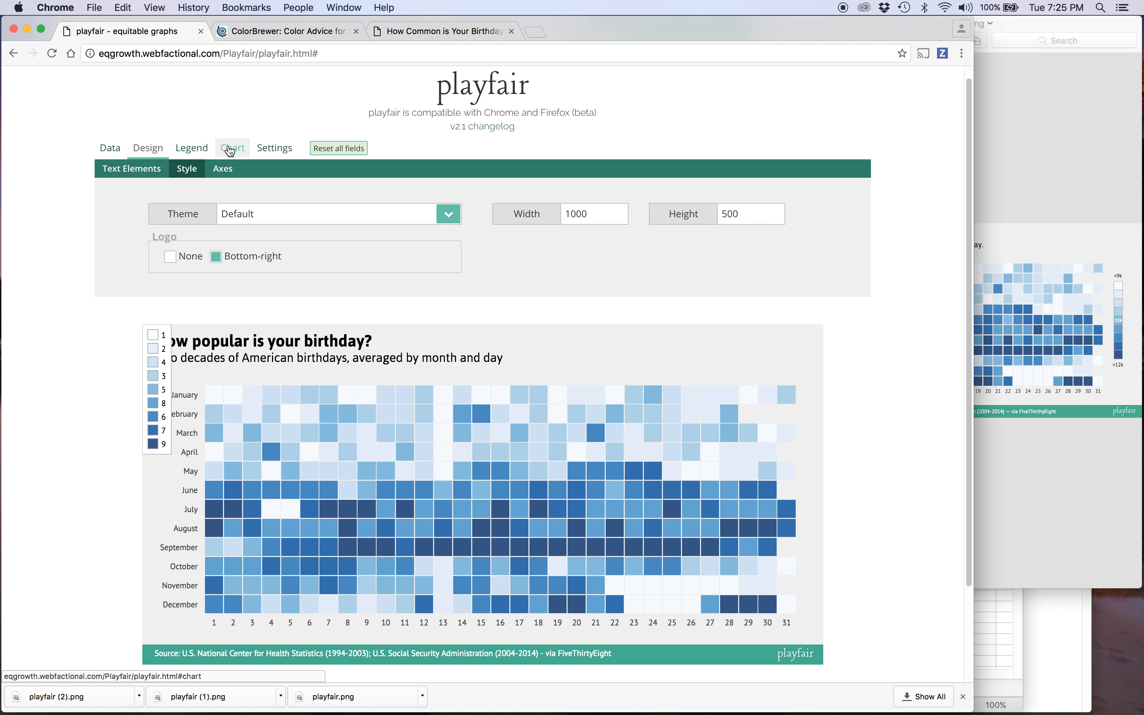
pyautogui.click(266, 148)
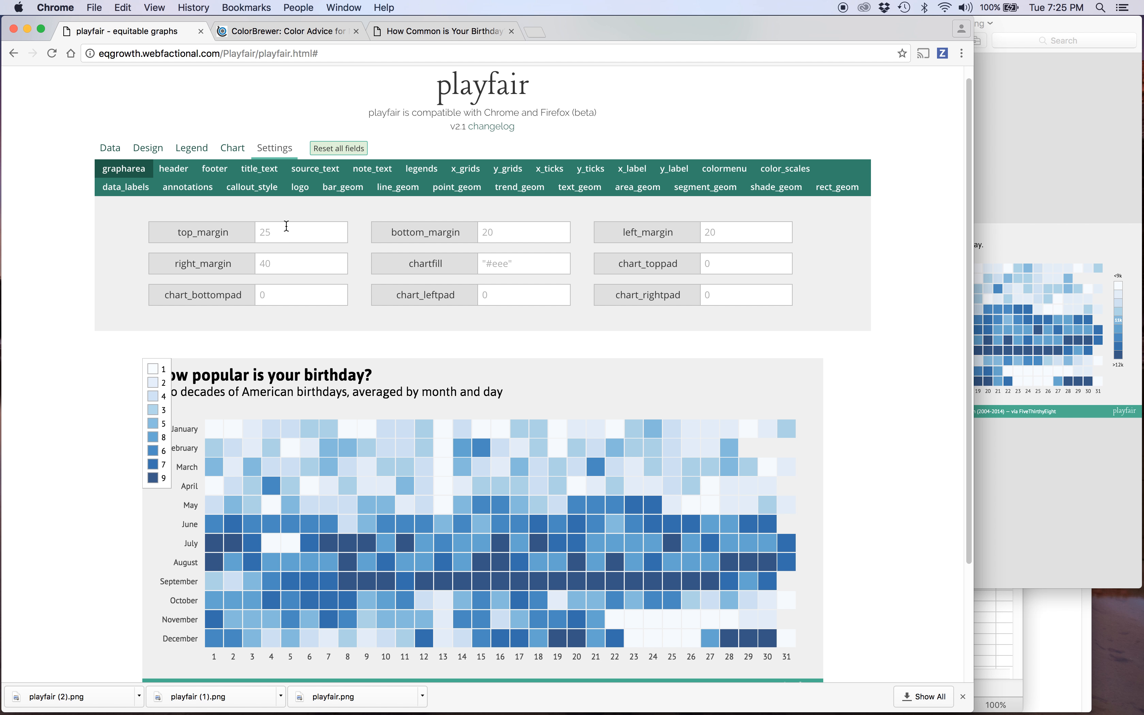
pyautogui.click(289, 263)
pyautogui.write('90')
pyautogui.scroll(-5, 314, 319)
pyautogui.click(259, 648)
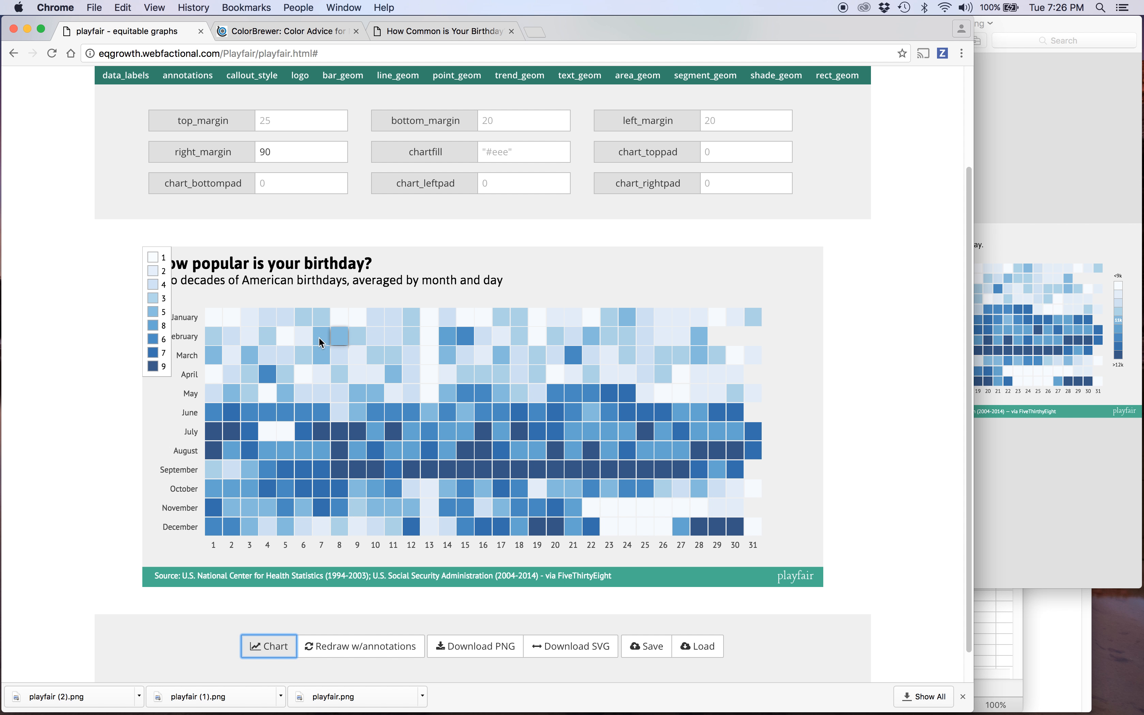
pyautogui.moveTo(171, 284); pyautogui.dragTo(808, 384)
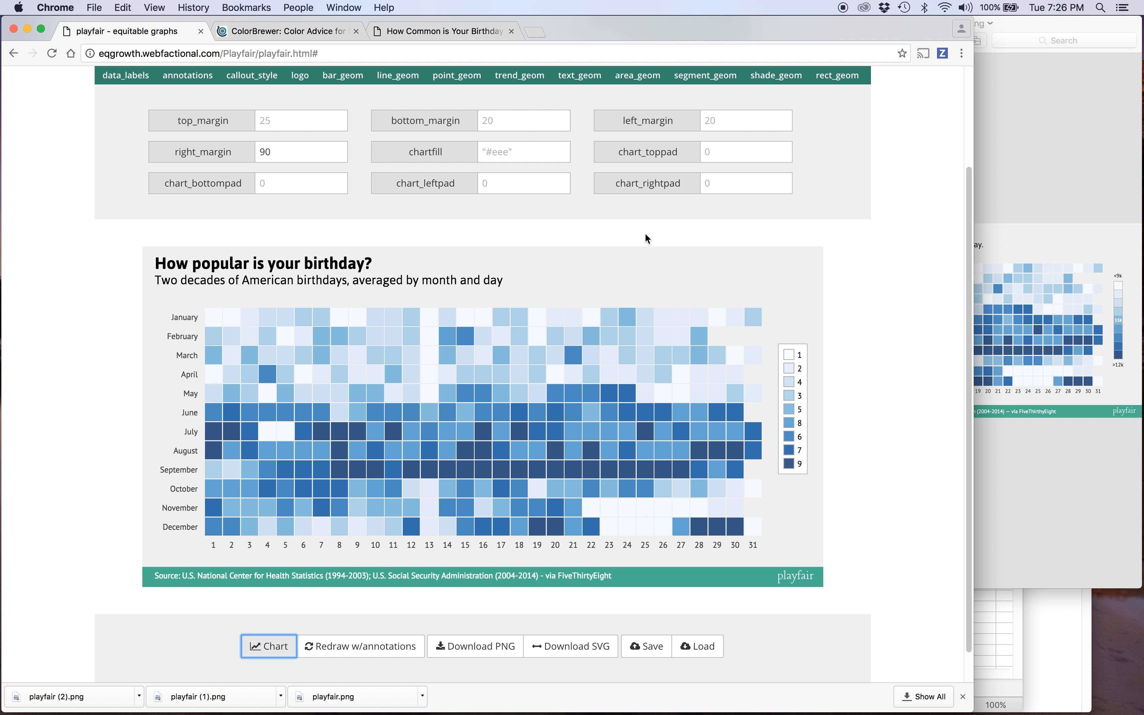
# Step: In the legends settings, set legend_floatstroke to an empty string "" and the floating legend's background to "#eee"
pyautogui.scroll(3, 473, 219)
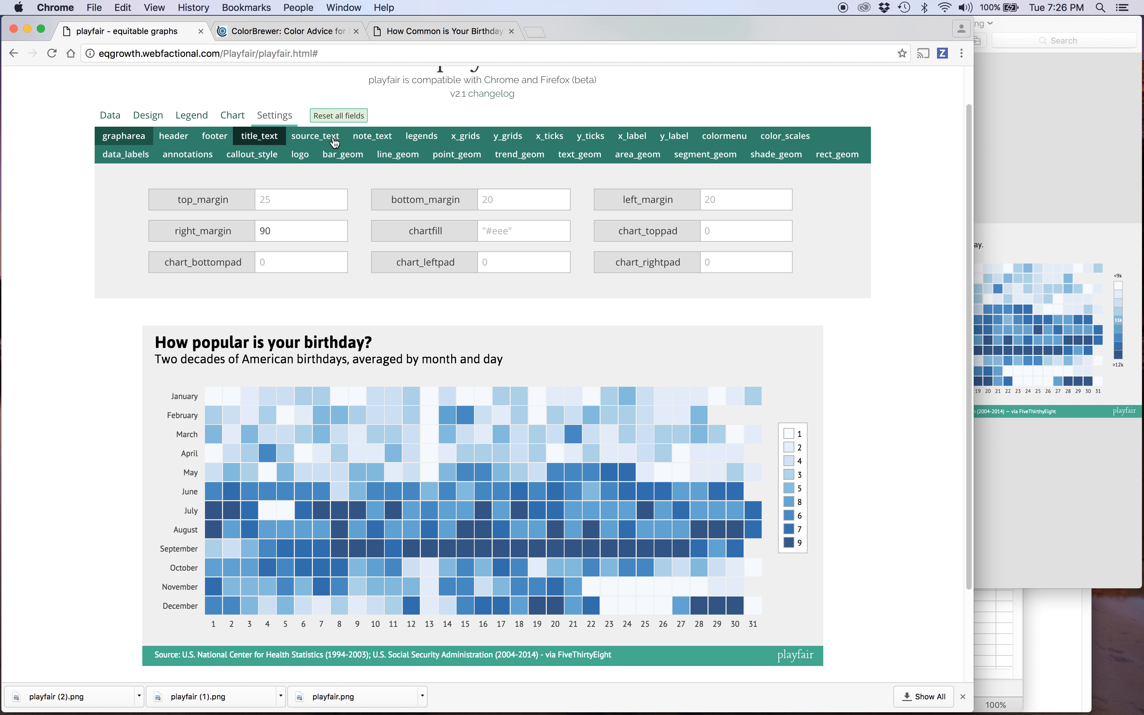
pyautogui.click(413, 140)
pyautogui.scroll(-3, 365, 232)
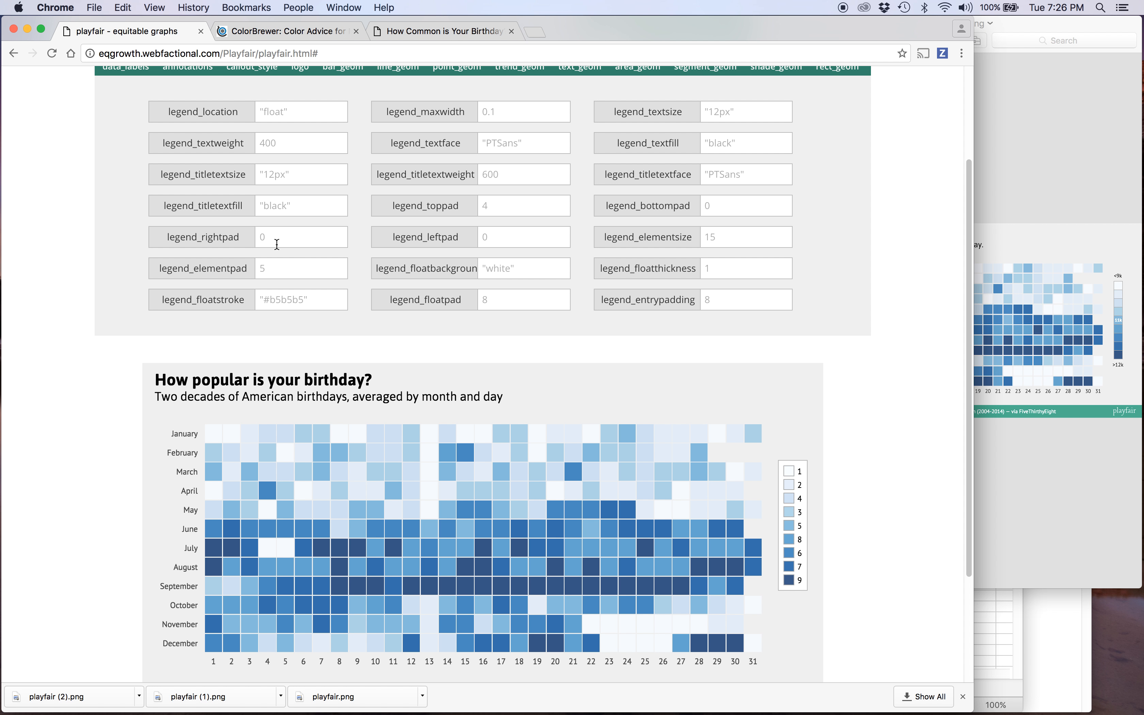
pyautogui.click(274, 298)
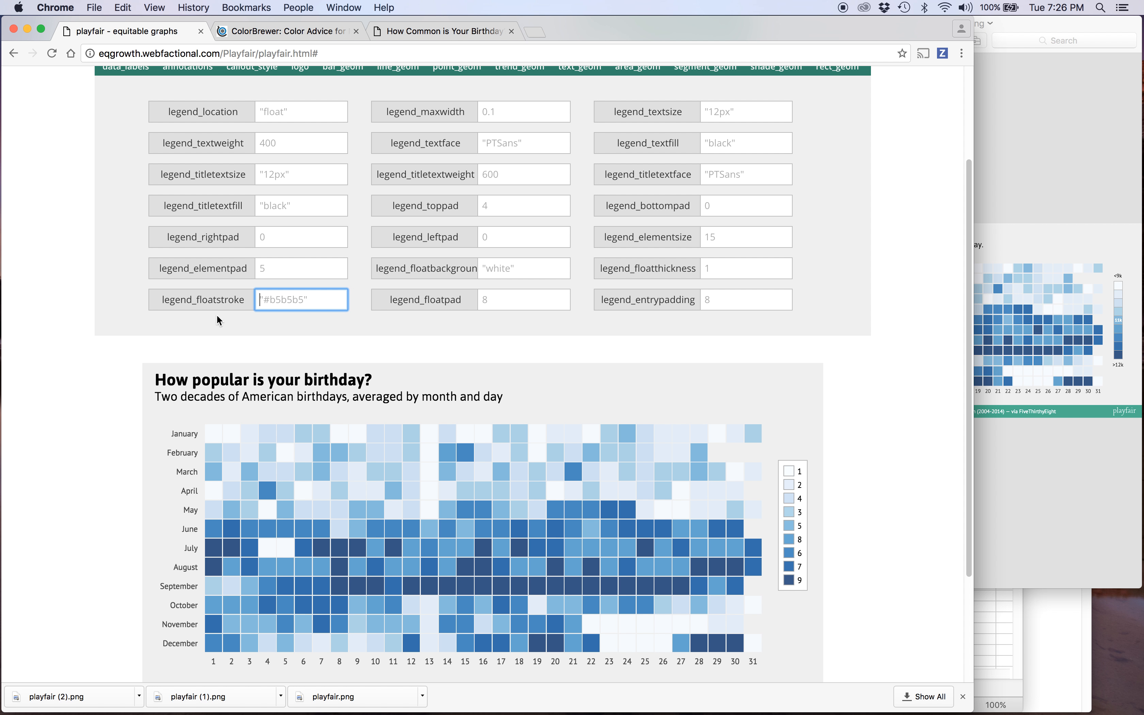
pyautogui.write('""')
pyautogui.click(495, 267)
pyautogui.write(':')
pyautogui.press('BackSpace')
pyautogui.write('"')
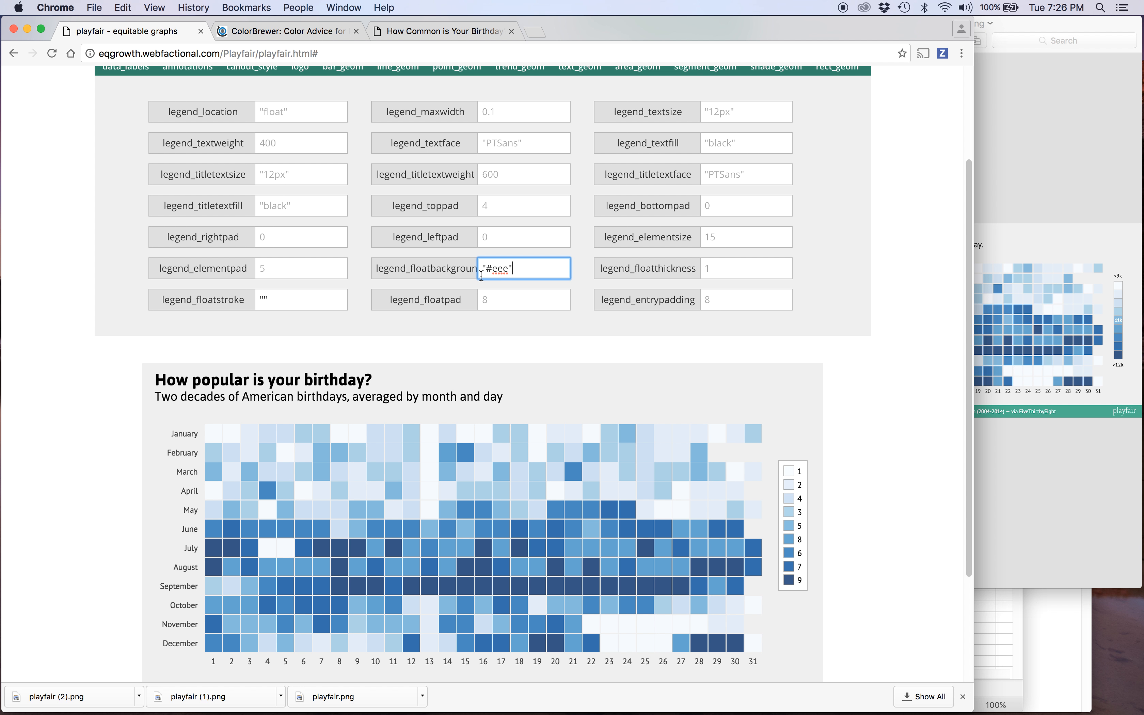
pyautogui.write('#eee"')
# Step: Check the chartfill color in the grapharea settings, then redraw the chart and move the borderless legend to the right of the heatmap
pyautogui.scroll(2, 276, 336)
pyautogui.click(118, 116)
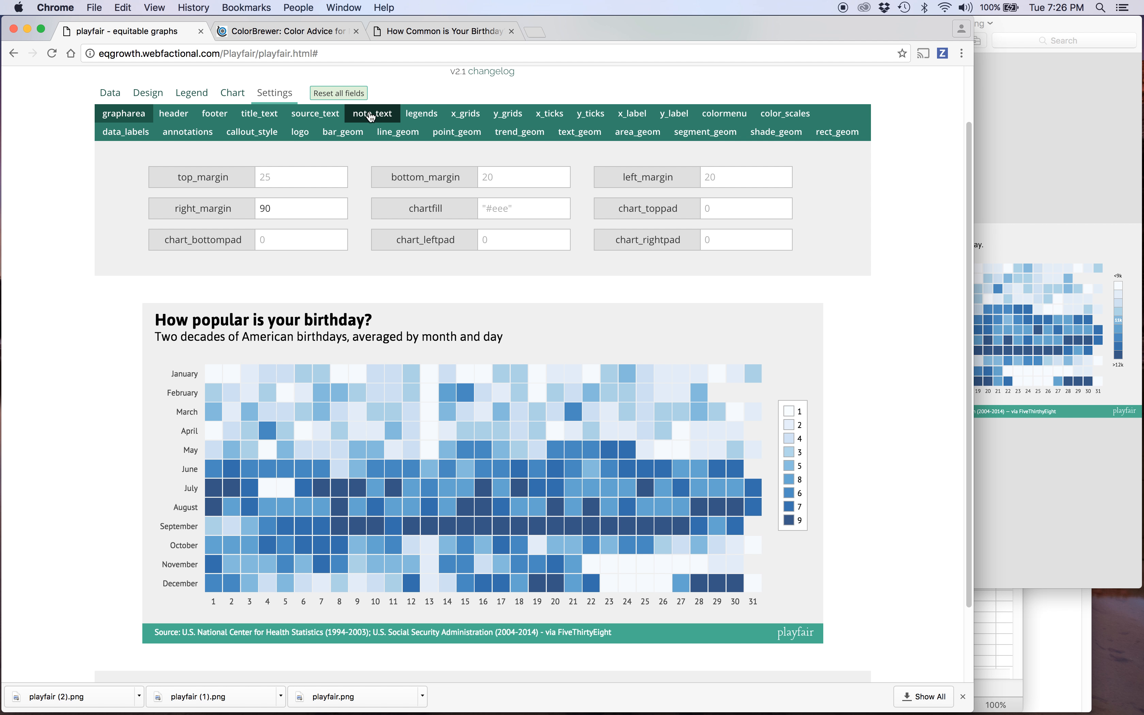
pyautogui.click(420, 114)
pyautogui.scroll(-2, 340, 310)
pyautogui.scroll(-4, 230, 629)
pyautogui.click(244, 633)
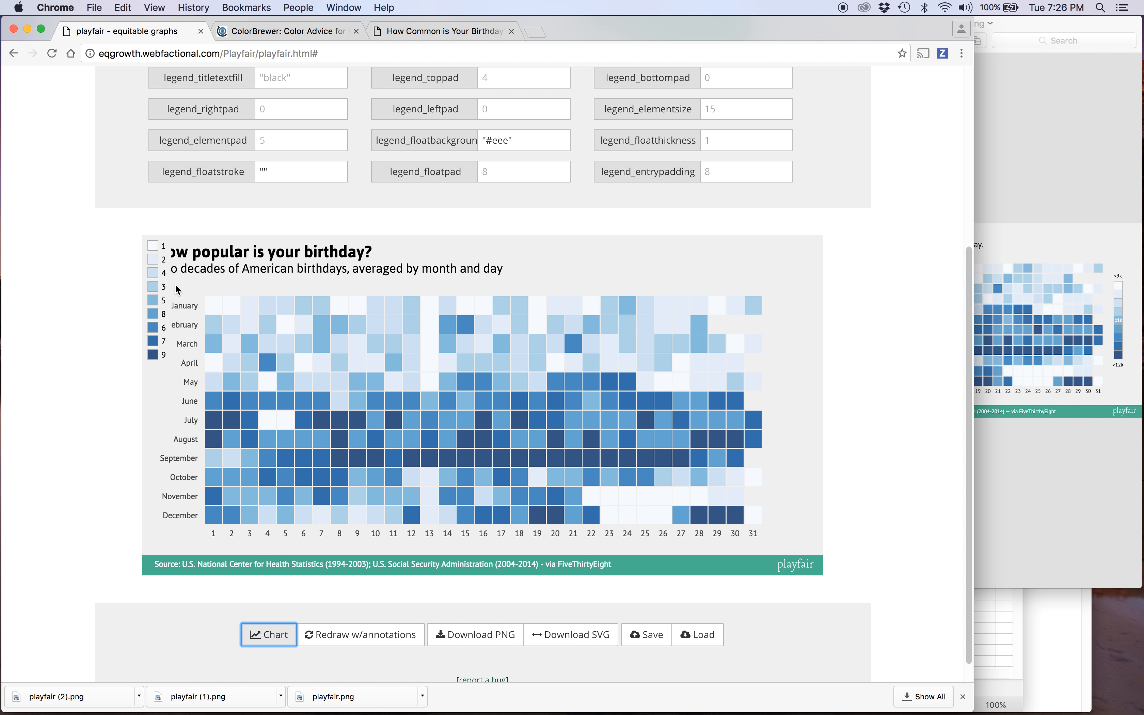
pyautogui.moveTo(175, 288); pyautogui.dragTo(246, 338)
pyautogui.moveTo(376, 320); pyautogui.dragTo(804, 383)
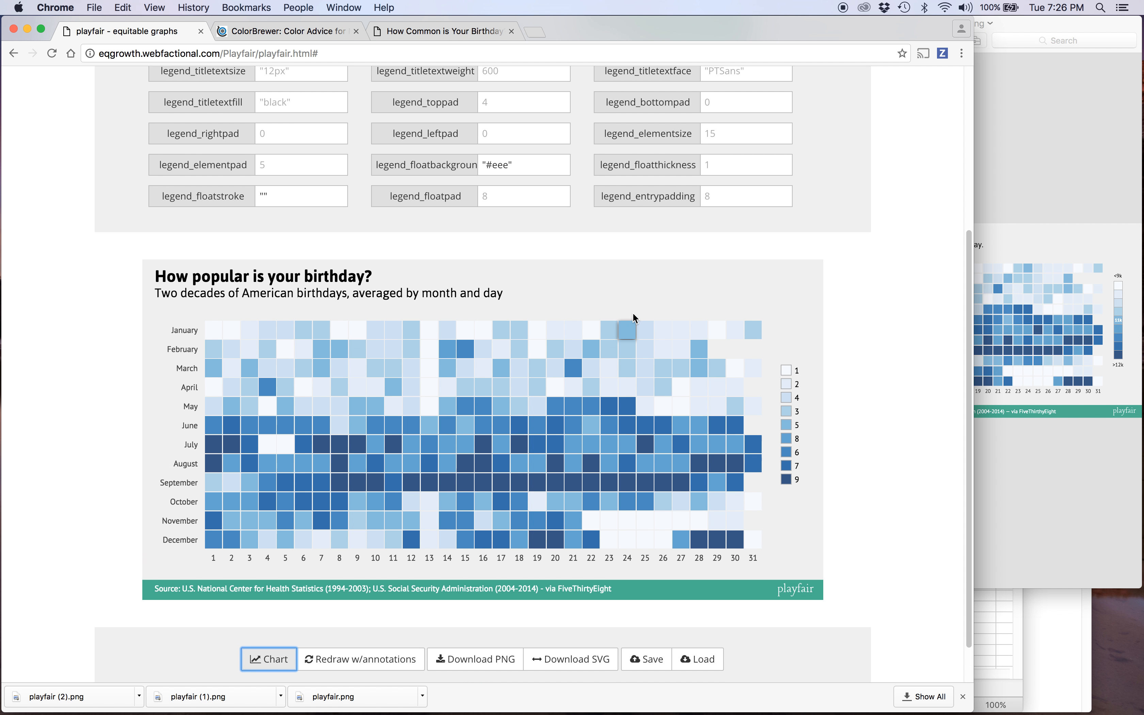
# Step: In the legends settings, set legend_elementsize to 20 and legend_elementpad to 0
pyautogui.scroll(5, 485, 255)
pyautogui.scroll(1, 633, 206)
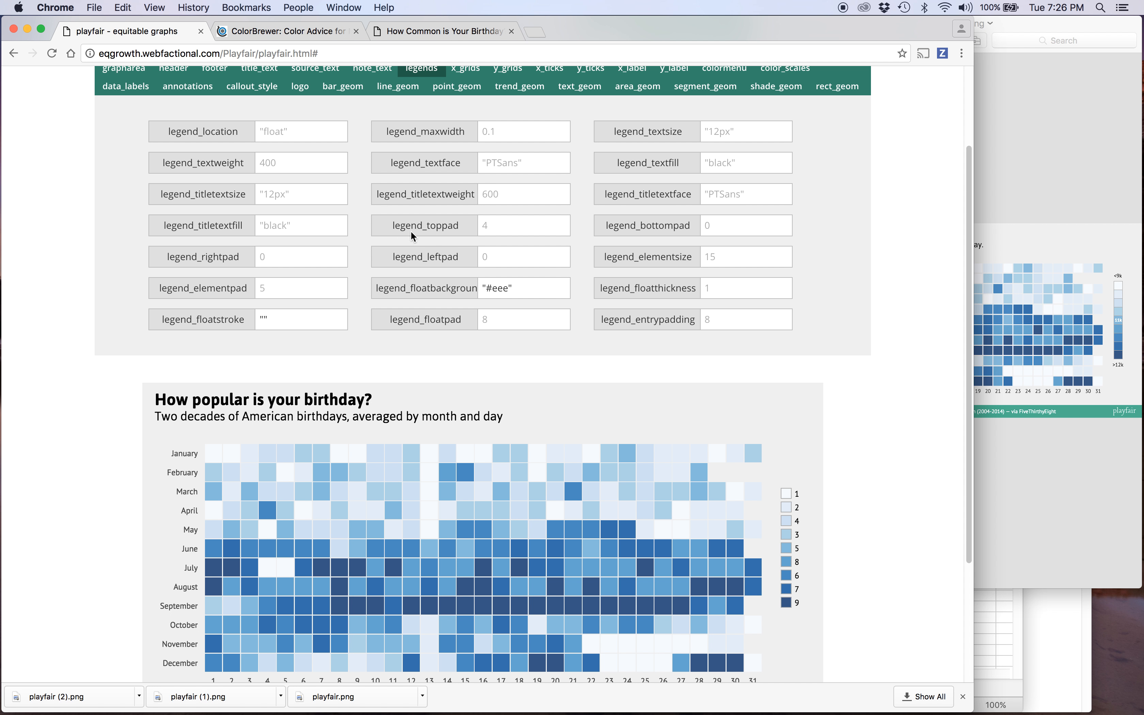
pyautogui.click(731, 256)
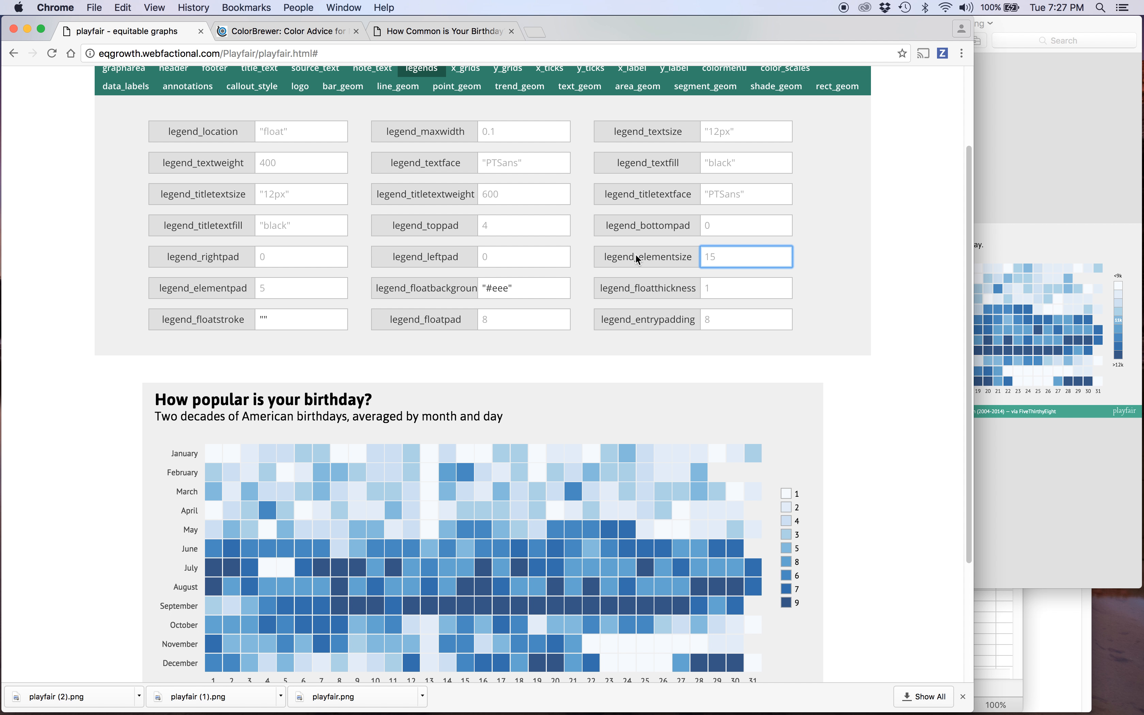
pyautogui.write('20')
pyautogui.click(284, 293)
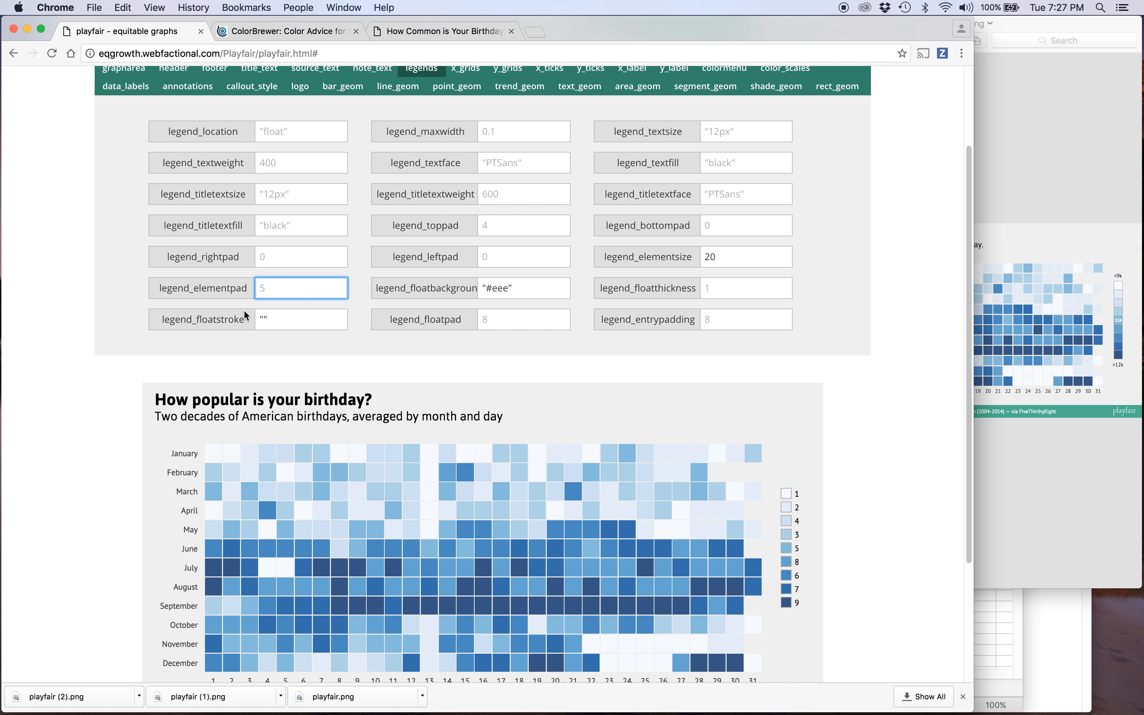
pyautogui.write('0')
# Step: Redraw the chart and move the floating legend into the space right of the heatmap
pyautogui.scroll(-5, 710, 526)
pyautogui.click(261, 613)
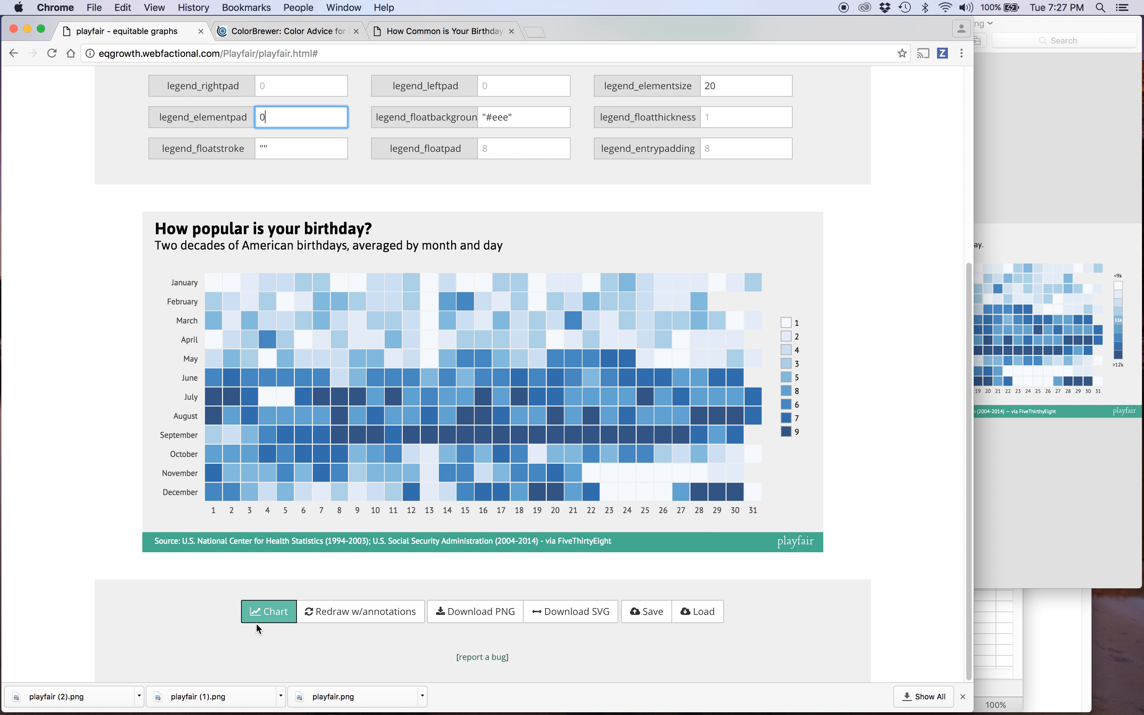
pyautogui.moveTo(171, 278); pyautogui.dragTo(805, 381)
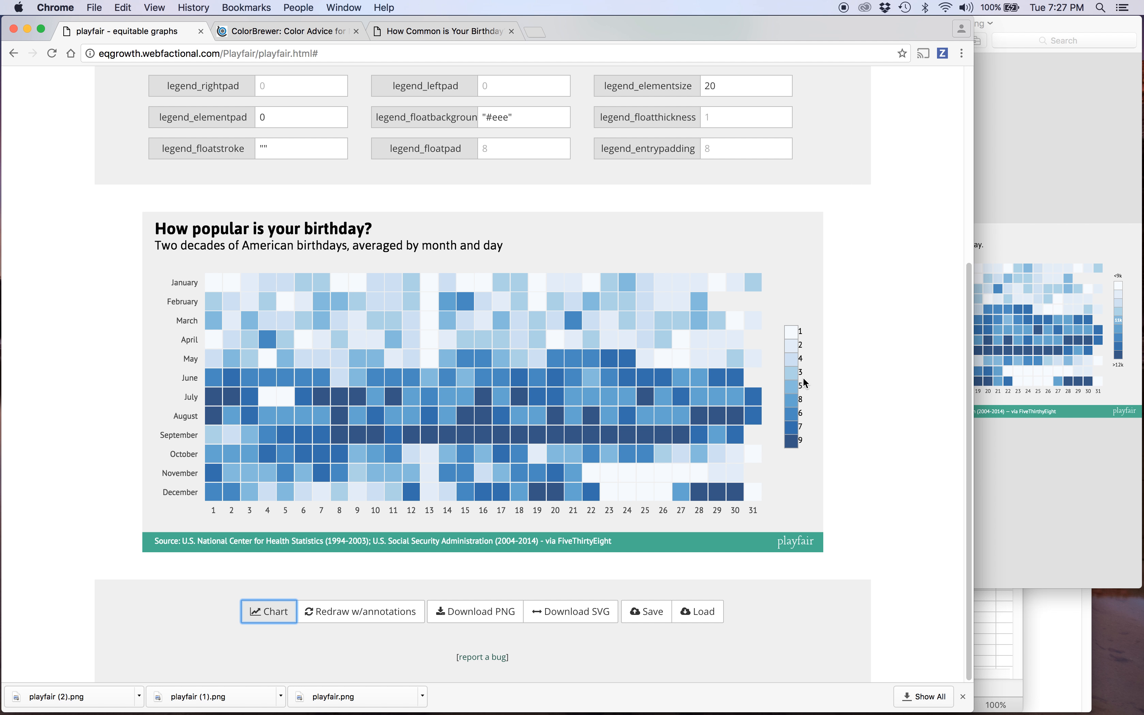
# Step: Delete the legend labels 2, 4 and 3 between the labels 1 and 5
pyautogui.rightClick(799, 346)
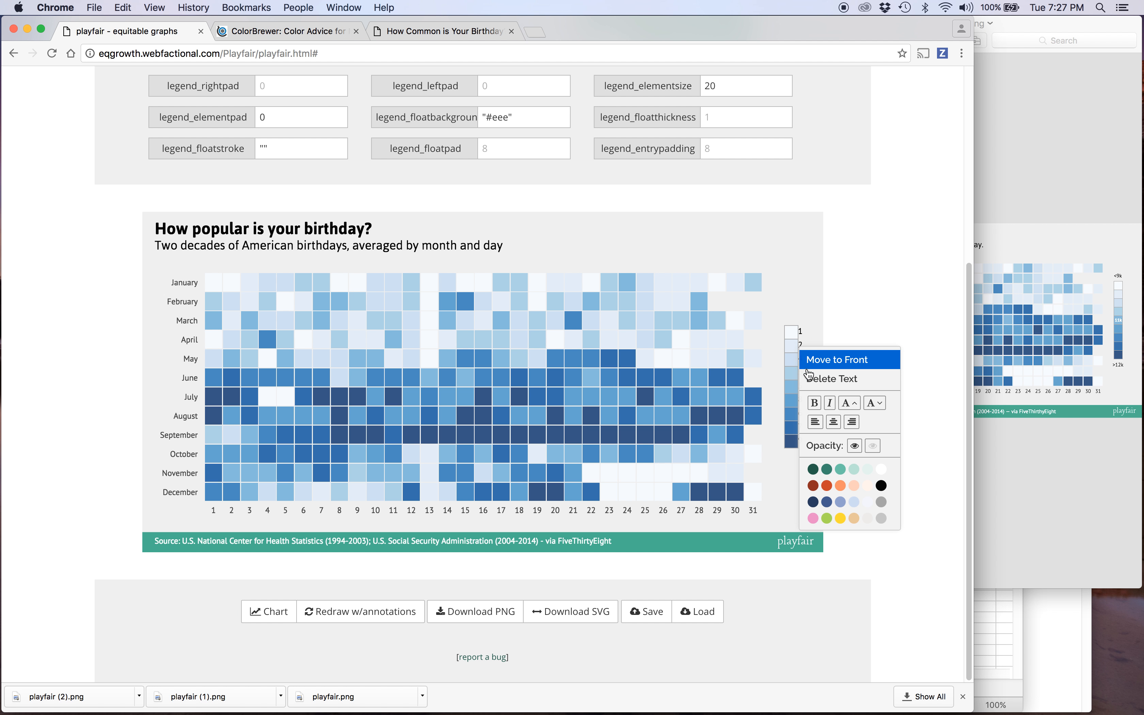
pyautogui.click(806, 377)
pyautogui.rightClick(802, 360)
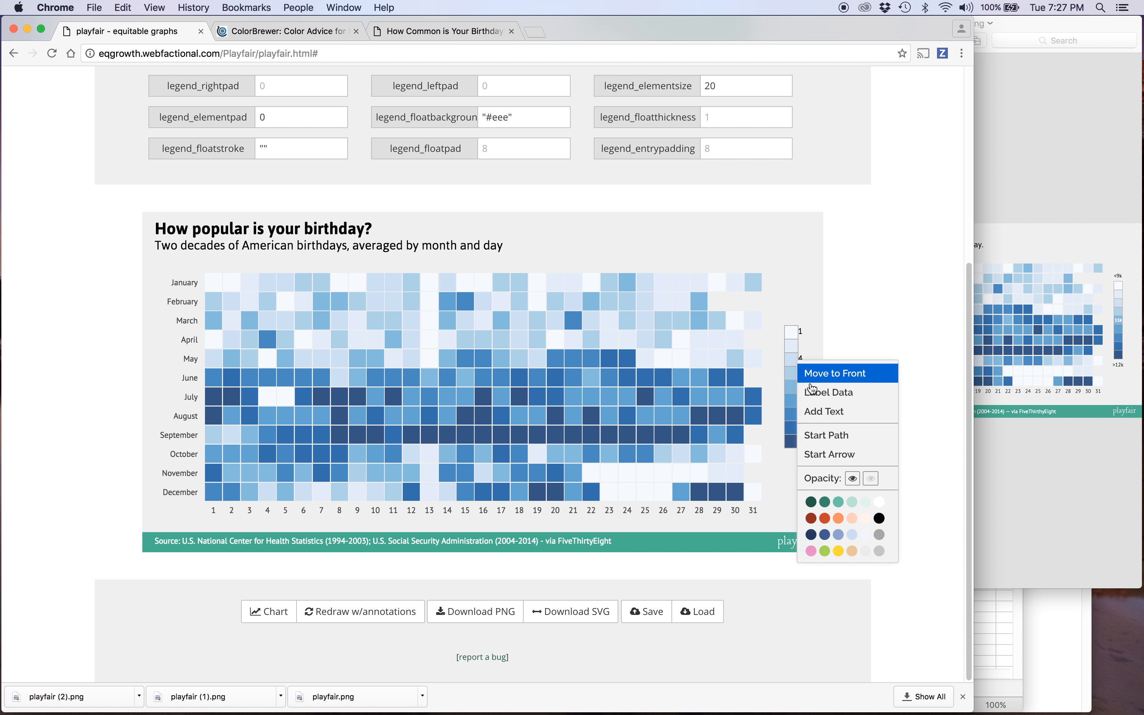
pyautogui.click(819, 342)
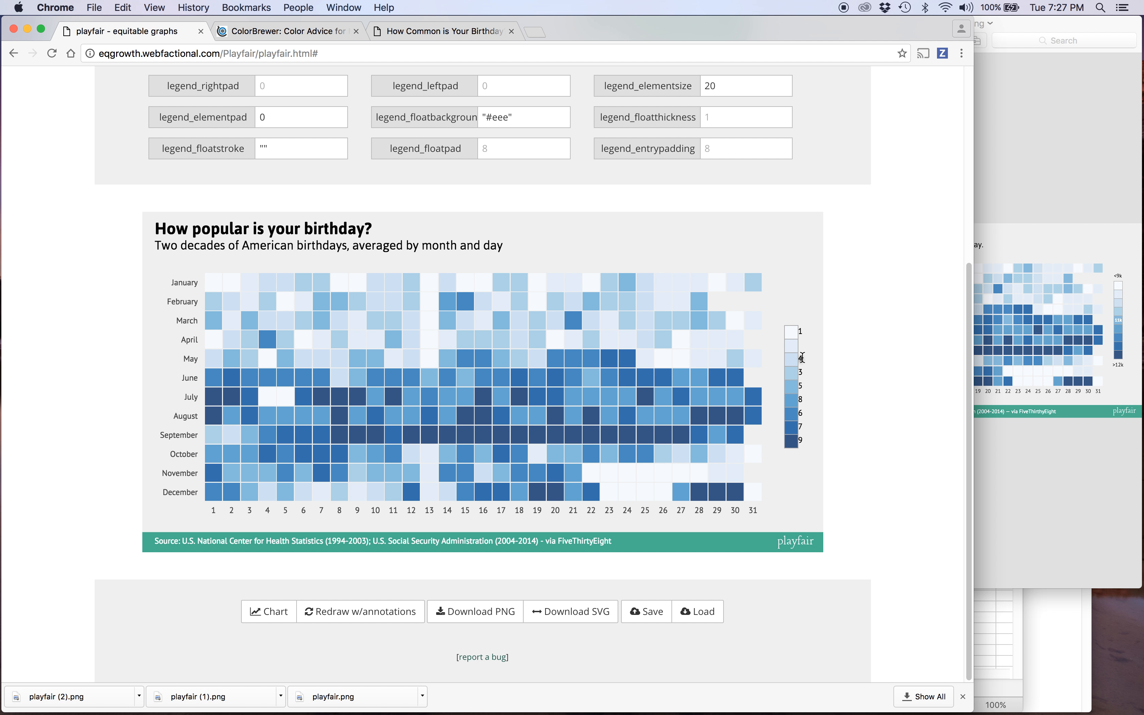
pyautogui.rightClick(802, 359)
pyautogui.click(823, 389)
pyautogui.rightClick(800, 373)
pyautogui.click(809, 401)
# Step: Delete the legend labels 8, 6 and 7 between the labels 5 and 9
pyautogui.rightClick(800, 399)
pyautogui.click(820, 428)
pyautogui.rightClick(801, 411)
pyautogui.click(818, 439)
pyautogui.rightClick(801, 427)
pyautogui.click(823, 458)
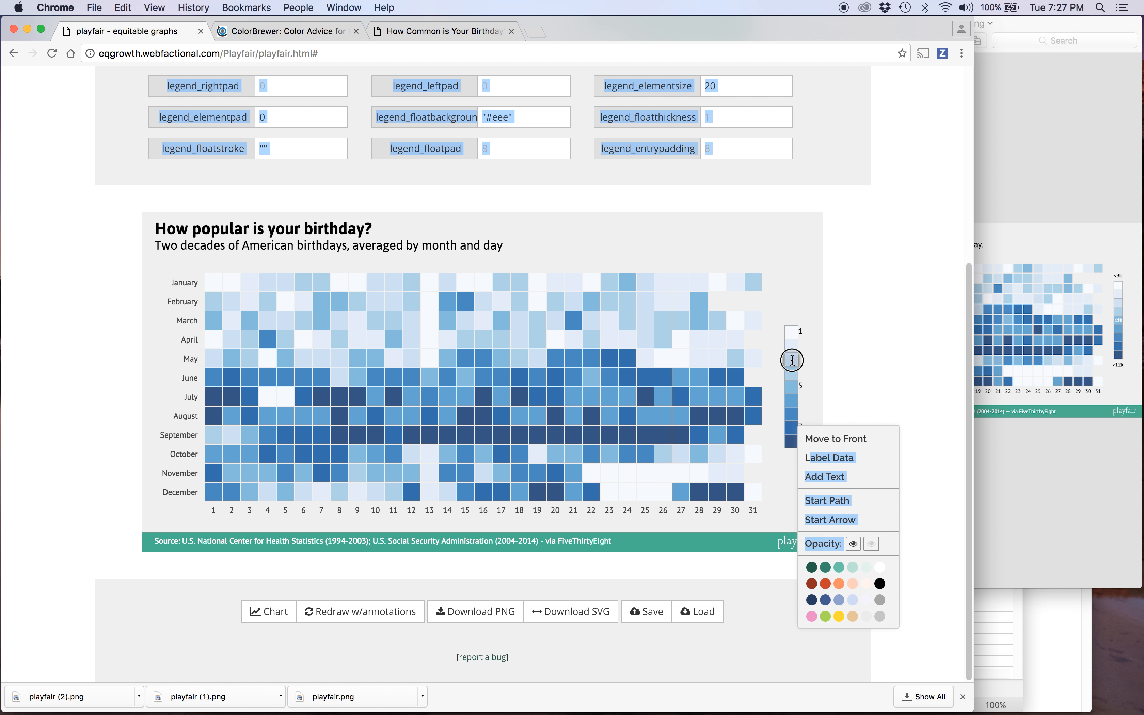
pyautogui.rightClick(800, 425)
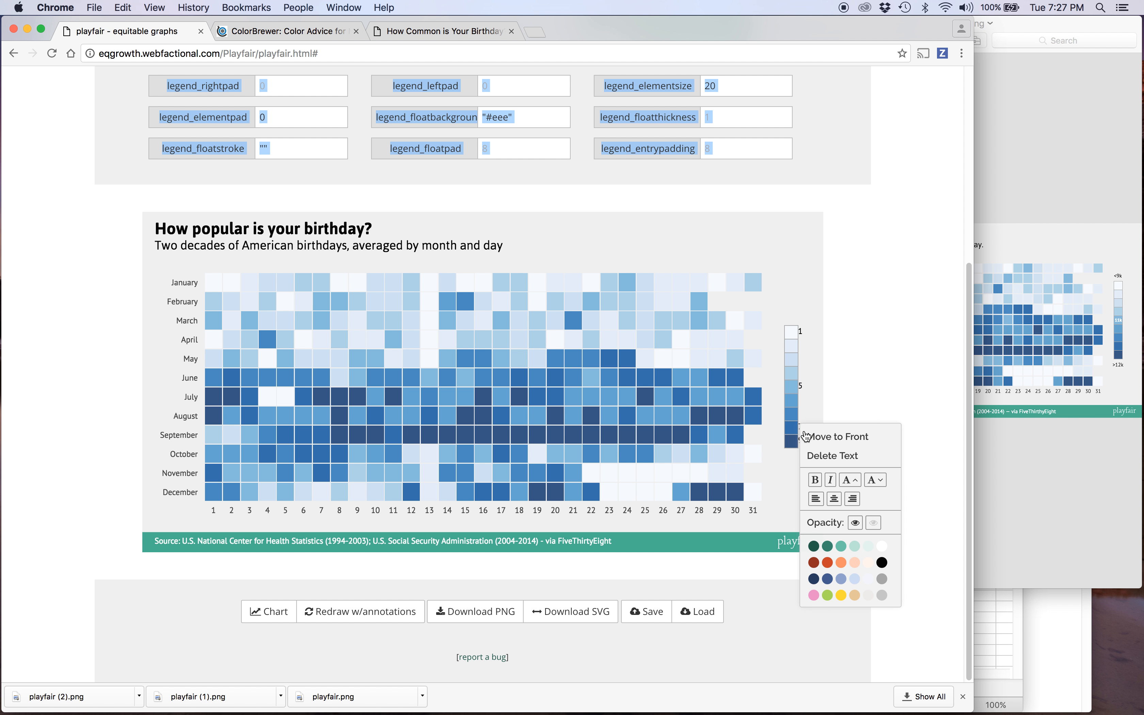
pyautogui.click(822, 455)
# Step: Change the legend's end labels to ">12k", placed below the darkest swatch, and "<9k", placed above the lightest swatch
pyautogui.doubleClick(801, 440)
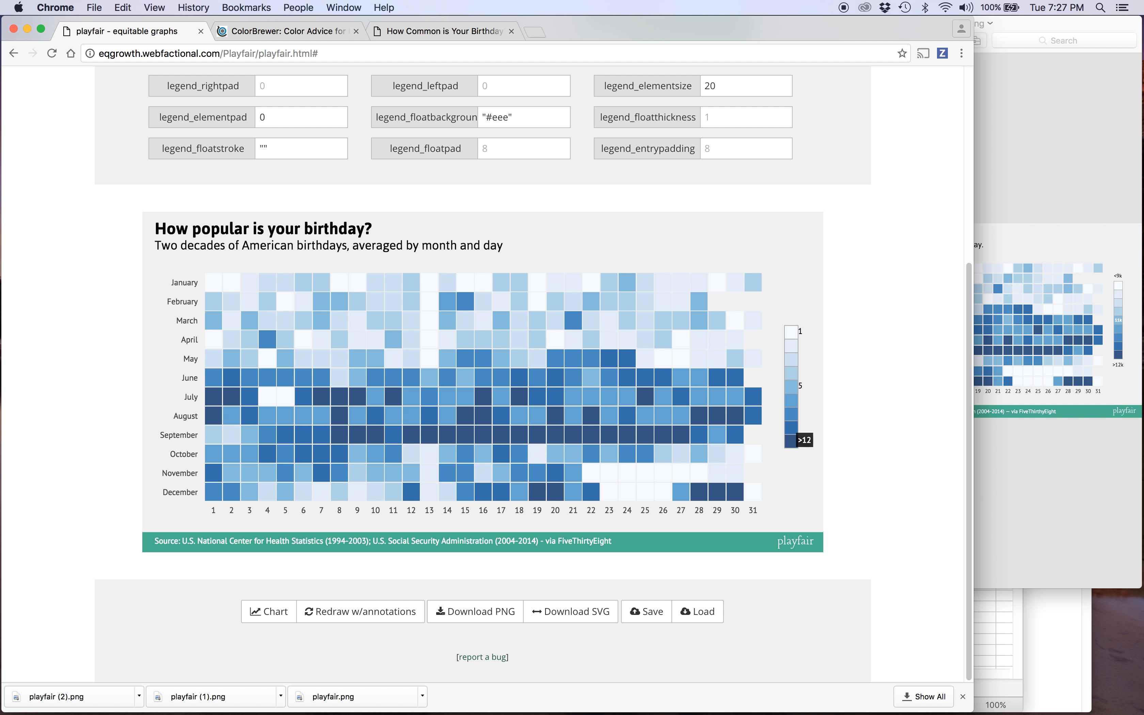
pyautogui.moveTo(807, 445); pyautogui.dragTo(792, 462)
pyautogui.click(799, 330)
pyautogui.write('<9k')
pyautogui.moveTo(806, 337); pyautogui.dragTo(792, 323)
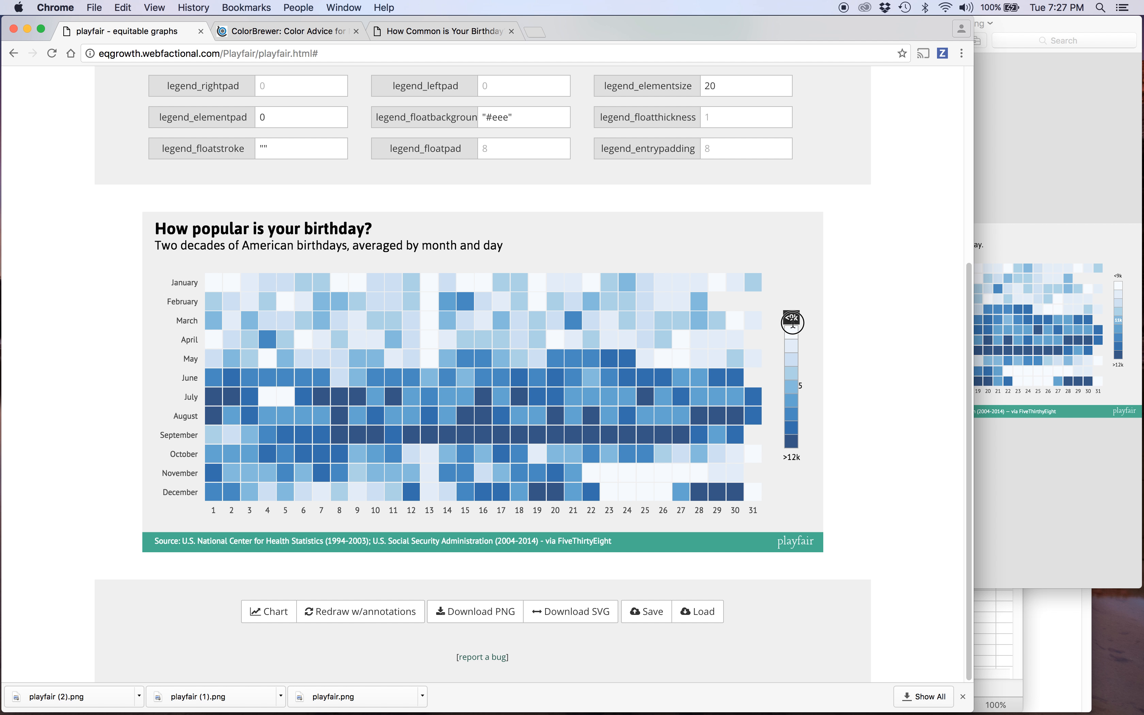
# Step: Change the legend's middle label to "11k" and position it just beside the color bar
pyautogui.click(800, 388)
pyautogui.write('11k')
pyautogui.click(809, 389)
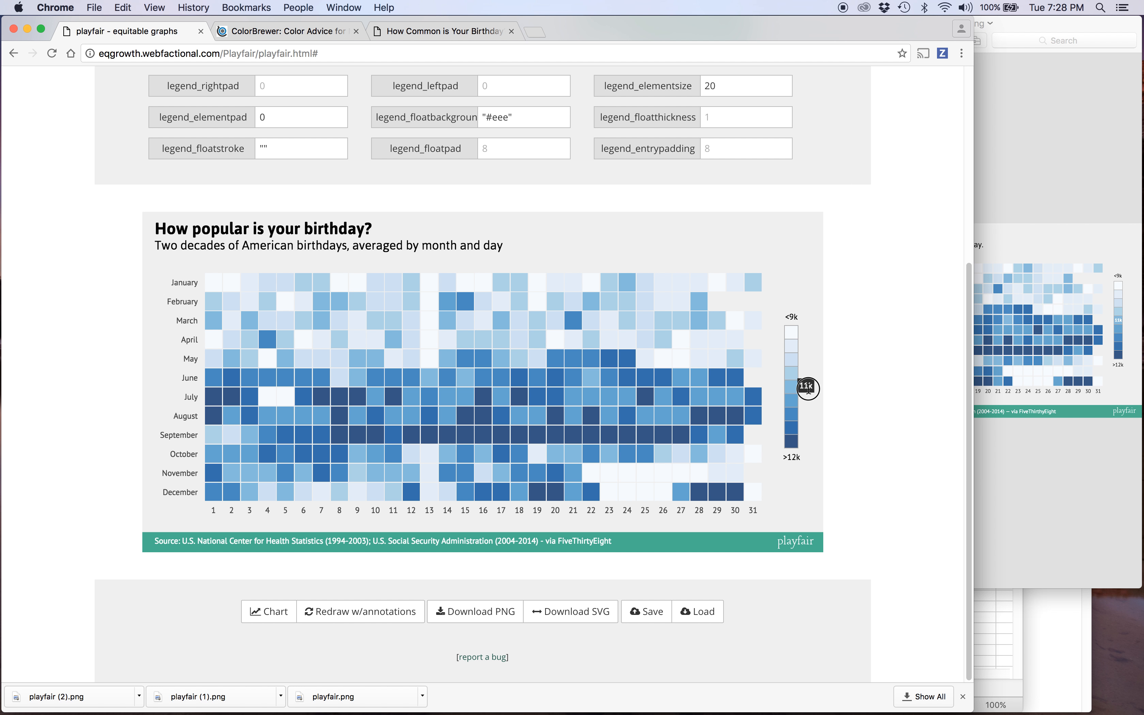
pyautogui.moveTo(809, 390); pyautogui.dragTo(809, 391)
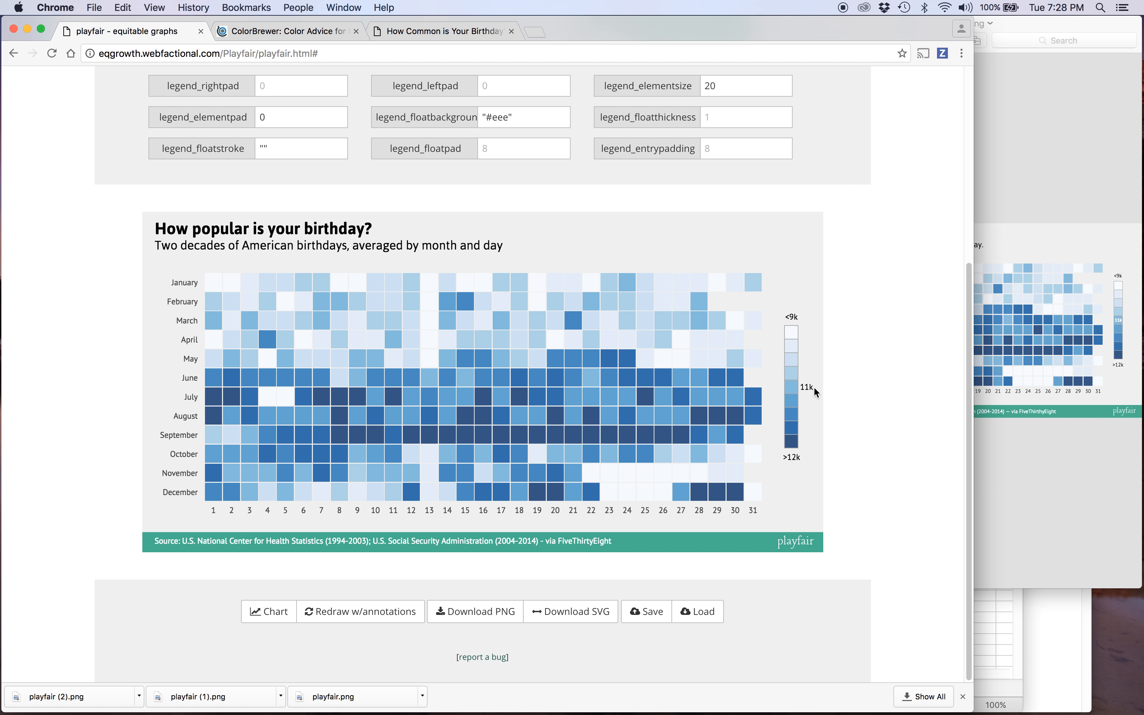